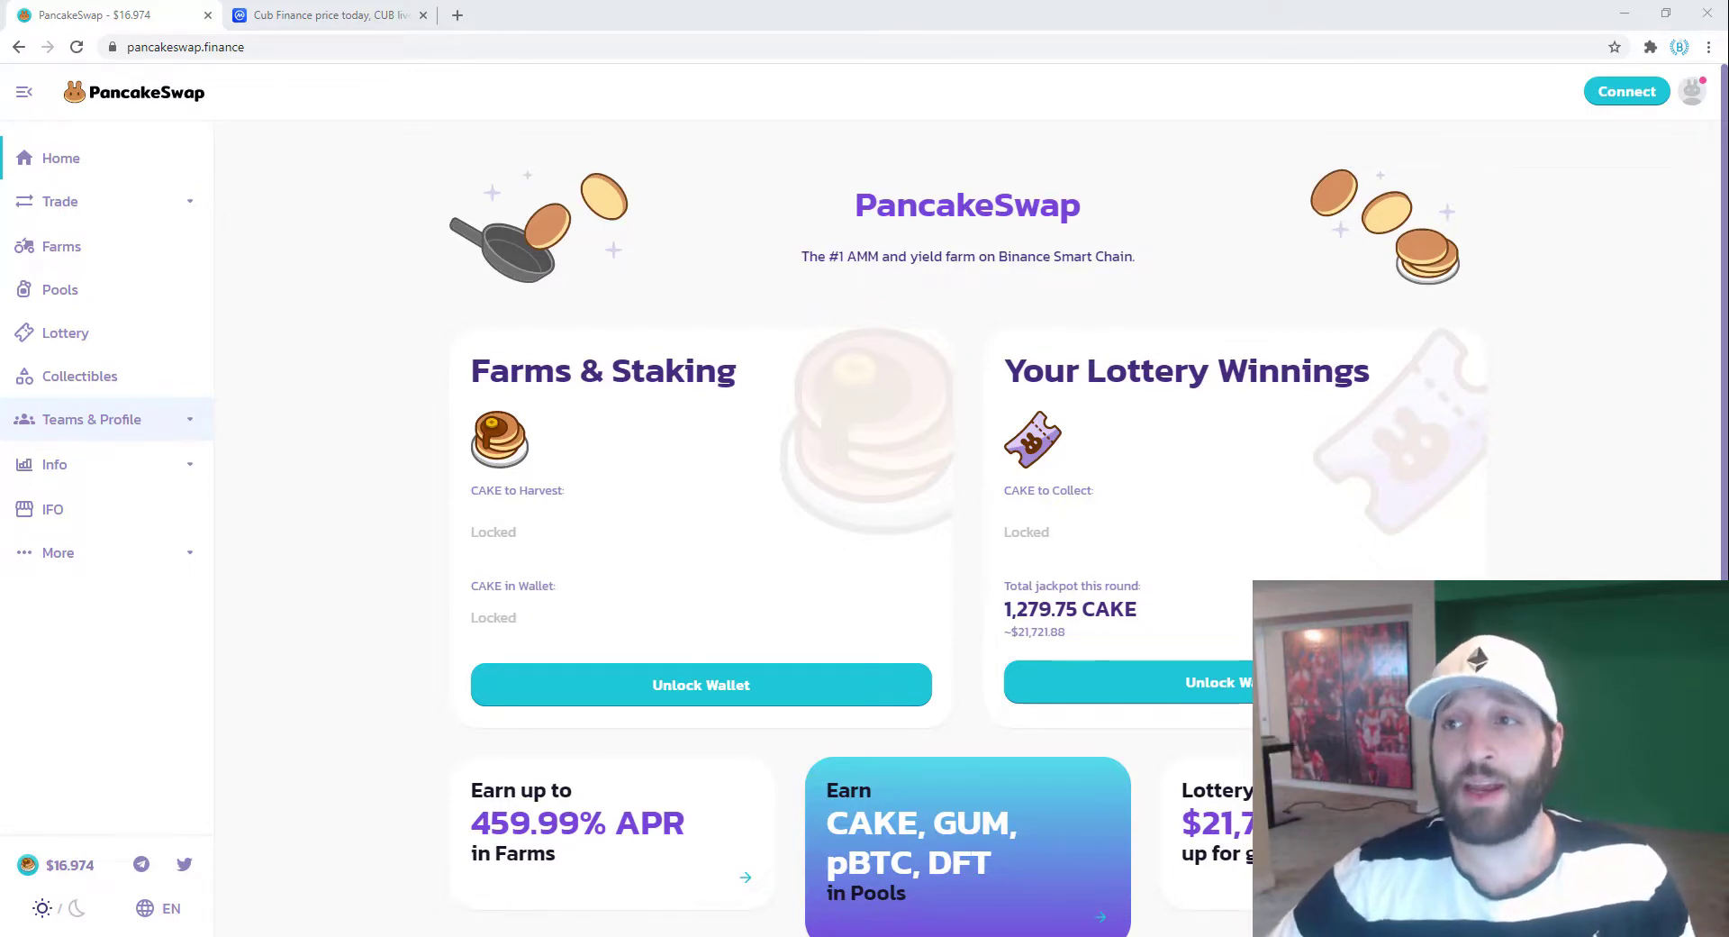
{"action": "left_click", "coordinate": [1627, 102]}
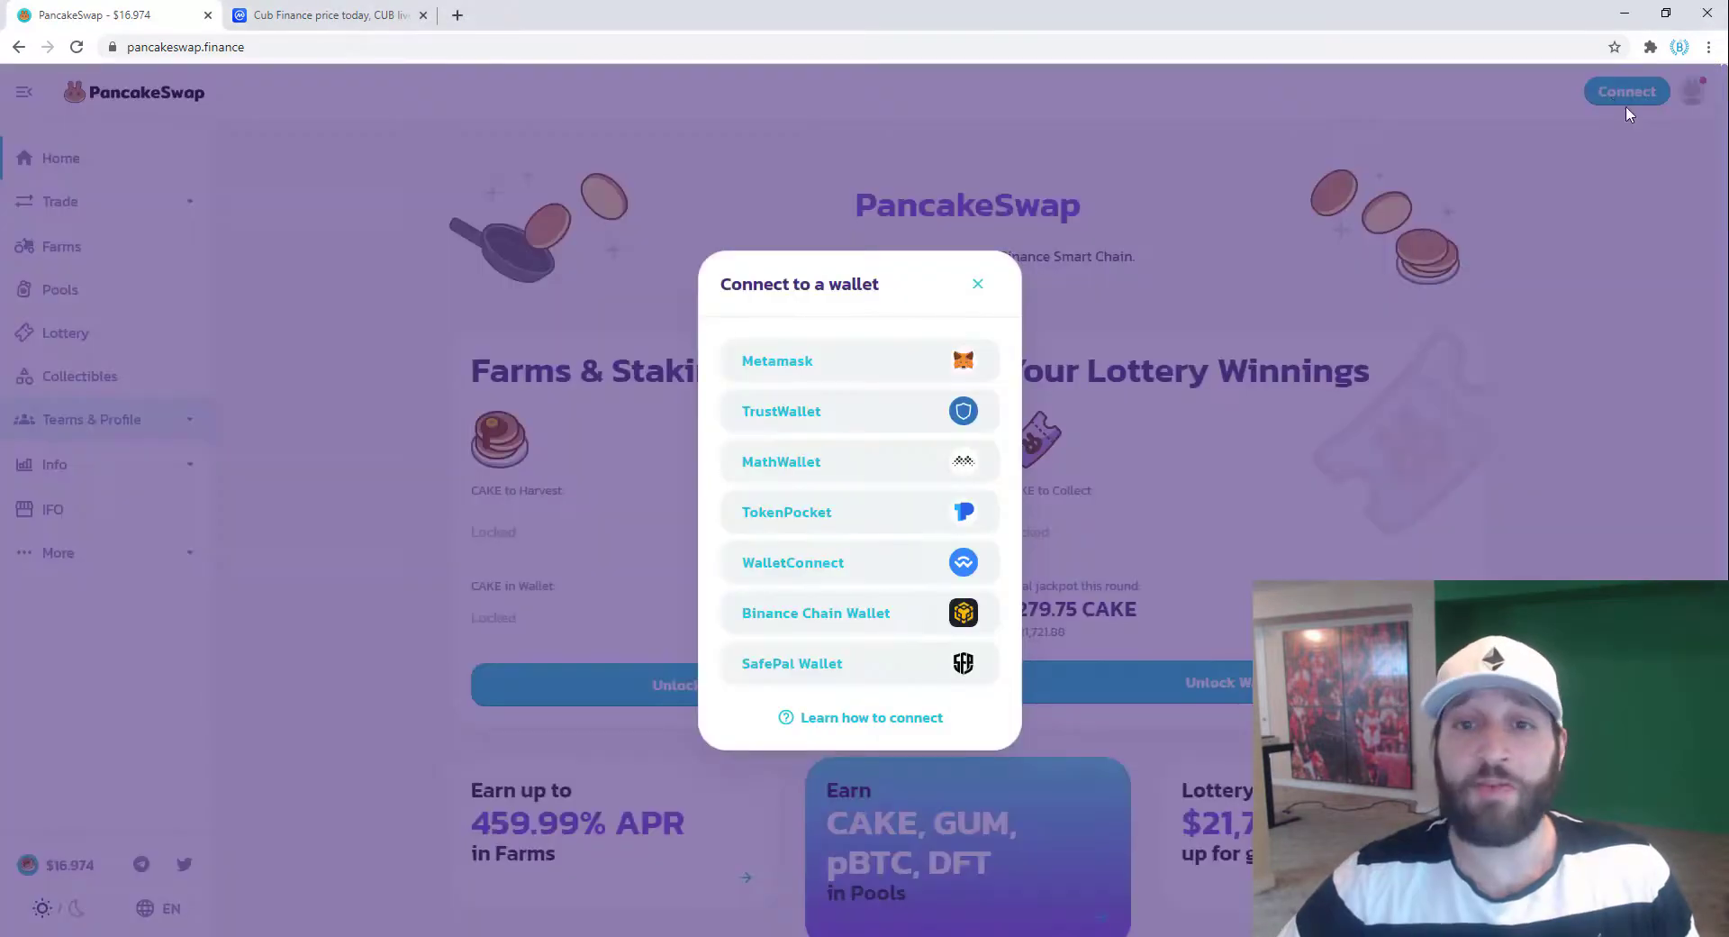
{"action": "left_click", "coordinate": [820, 362]}
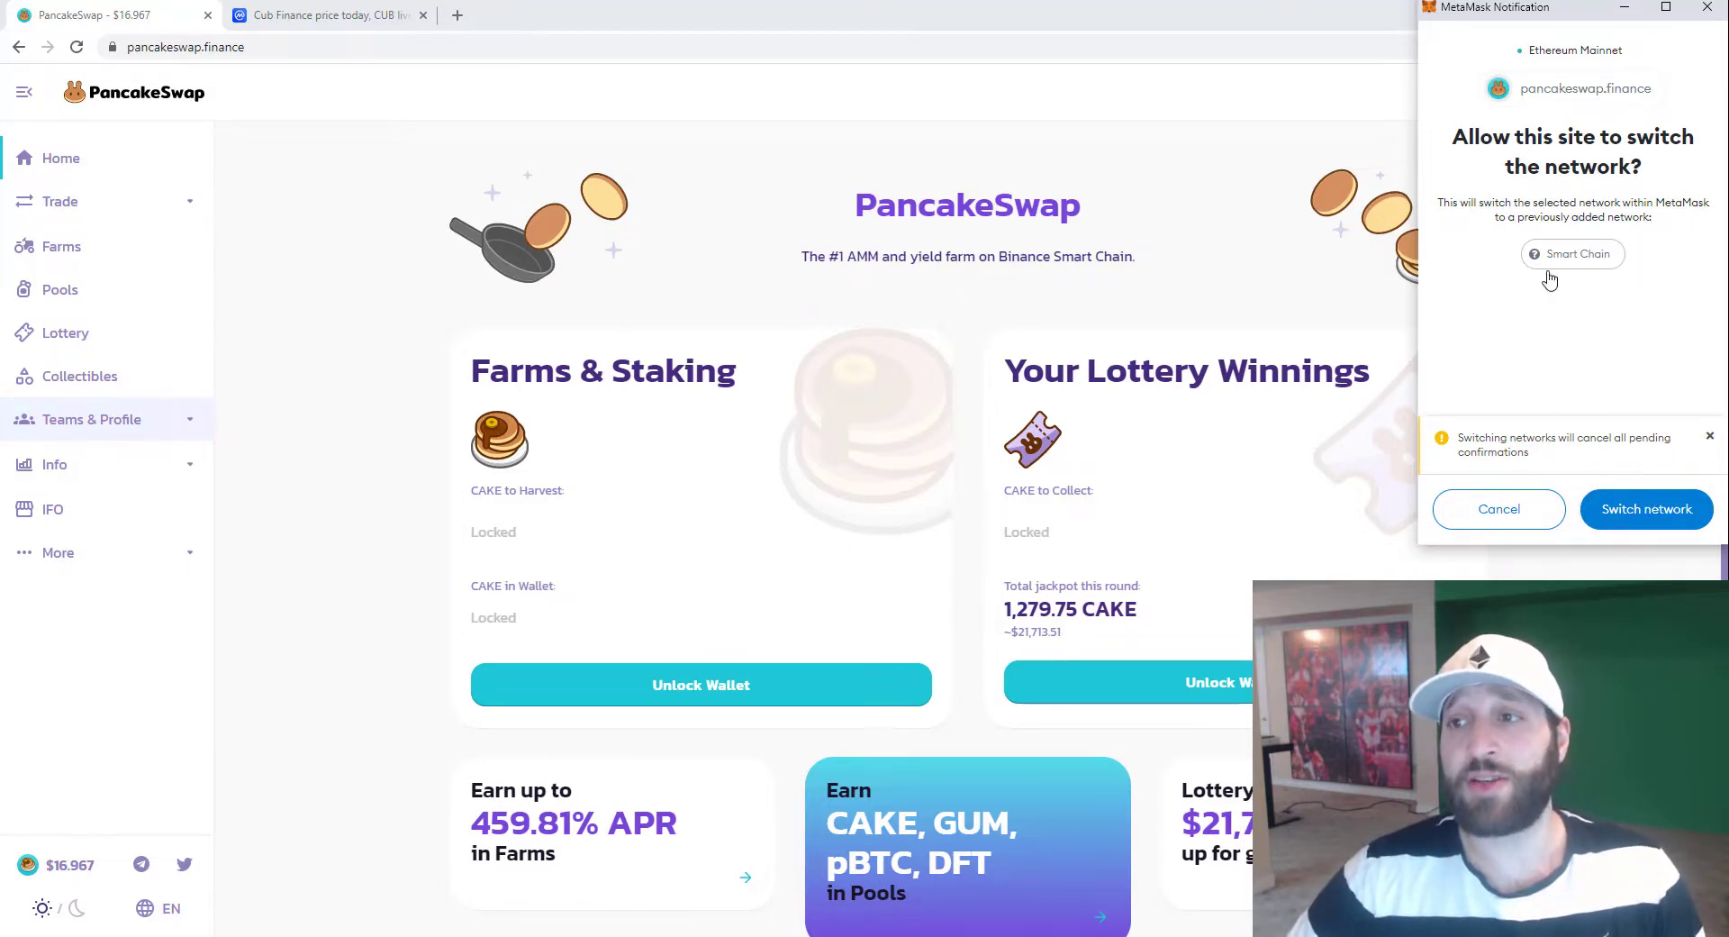
{"action": "left_click", "coordinate": [1529, 500]}
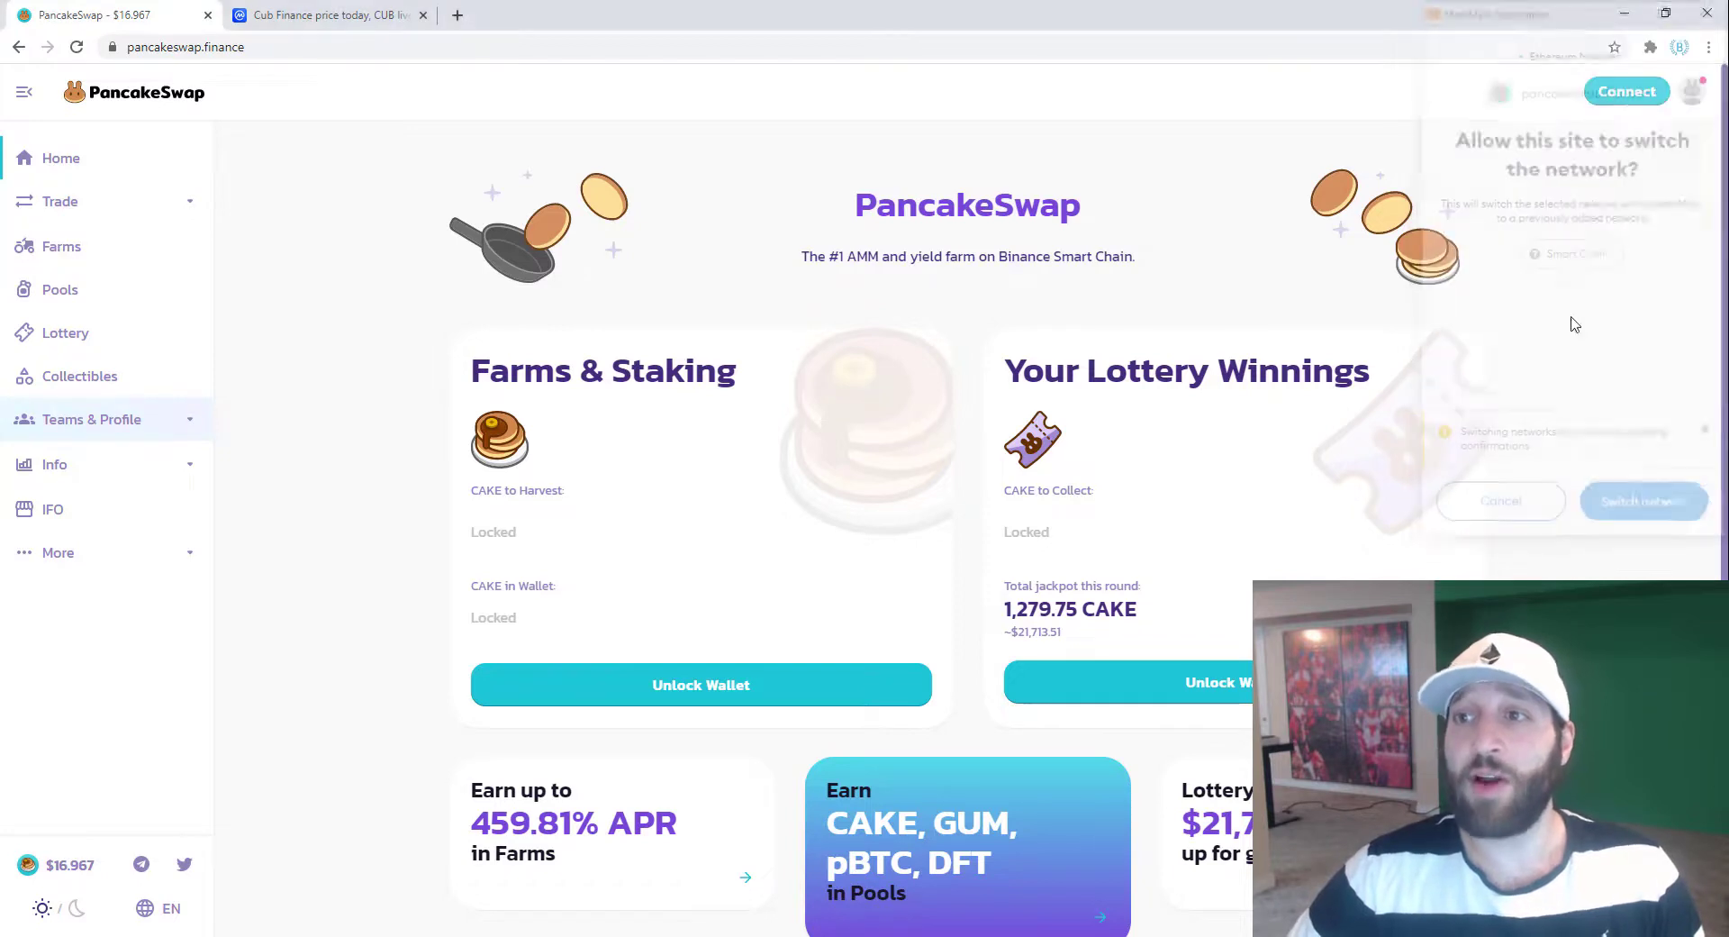
Check the MetaMask wallet's selected network and balance before connecting it
{"action": "left_click", "coordinate": [1650, 47]}
{"action": "left_click", "coordinate": [1568, 209]}
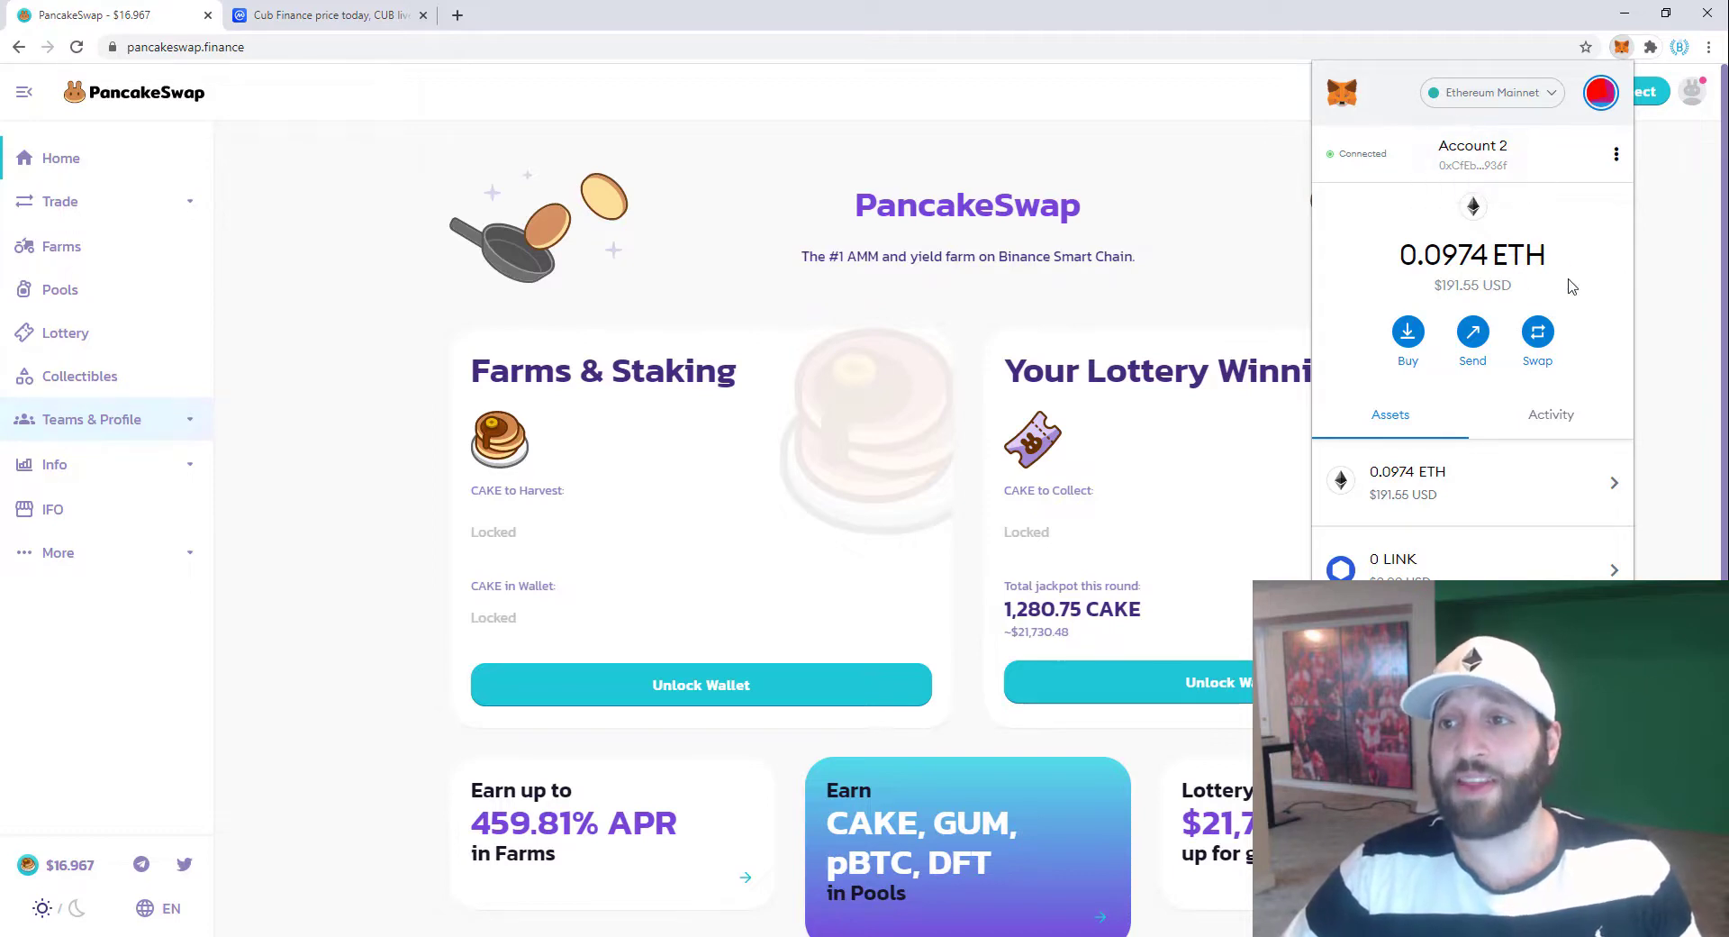
{"action": "left_click", "coordinate": [1645, 205]}
Connect the MetaMask wallet to PancakeSwap and allow the site to switch the network to Smart Chain
{"action": "left_click", "coordinate": [1627, 94]}
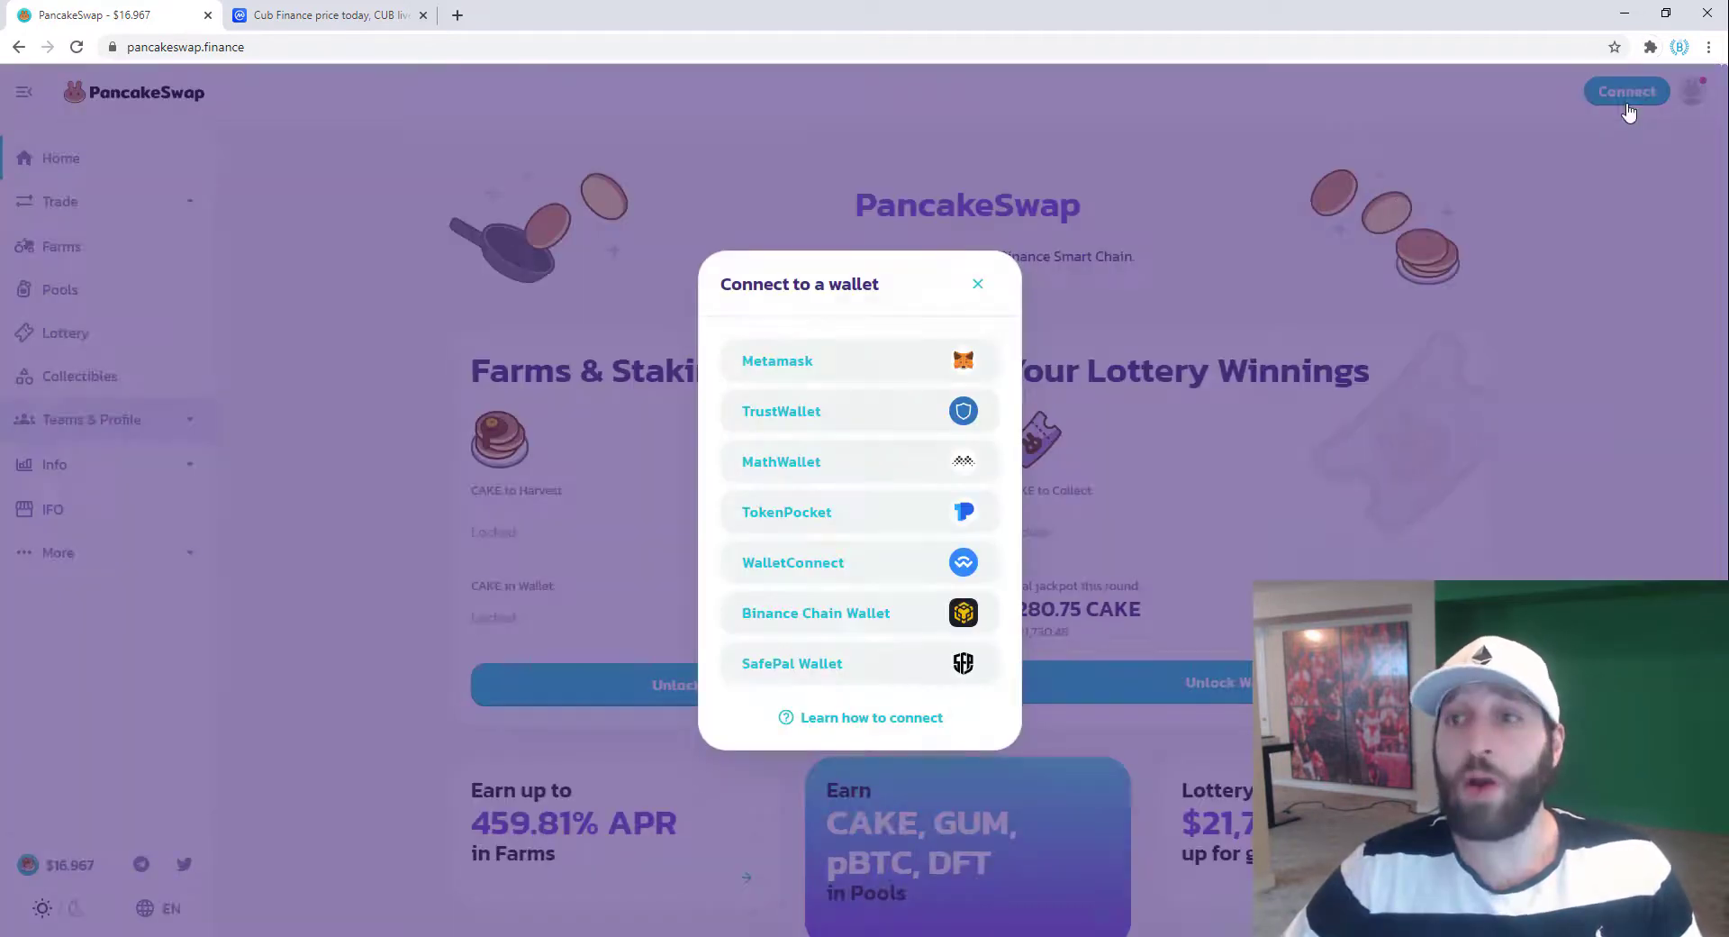
{"action": "left_click", "coordinate": [895, 362]}
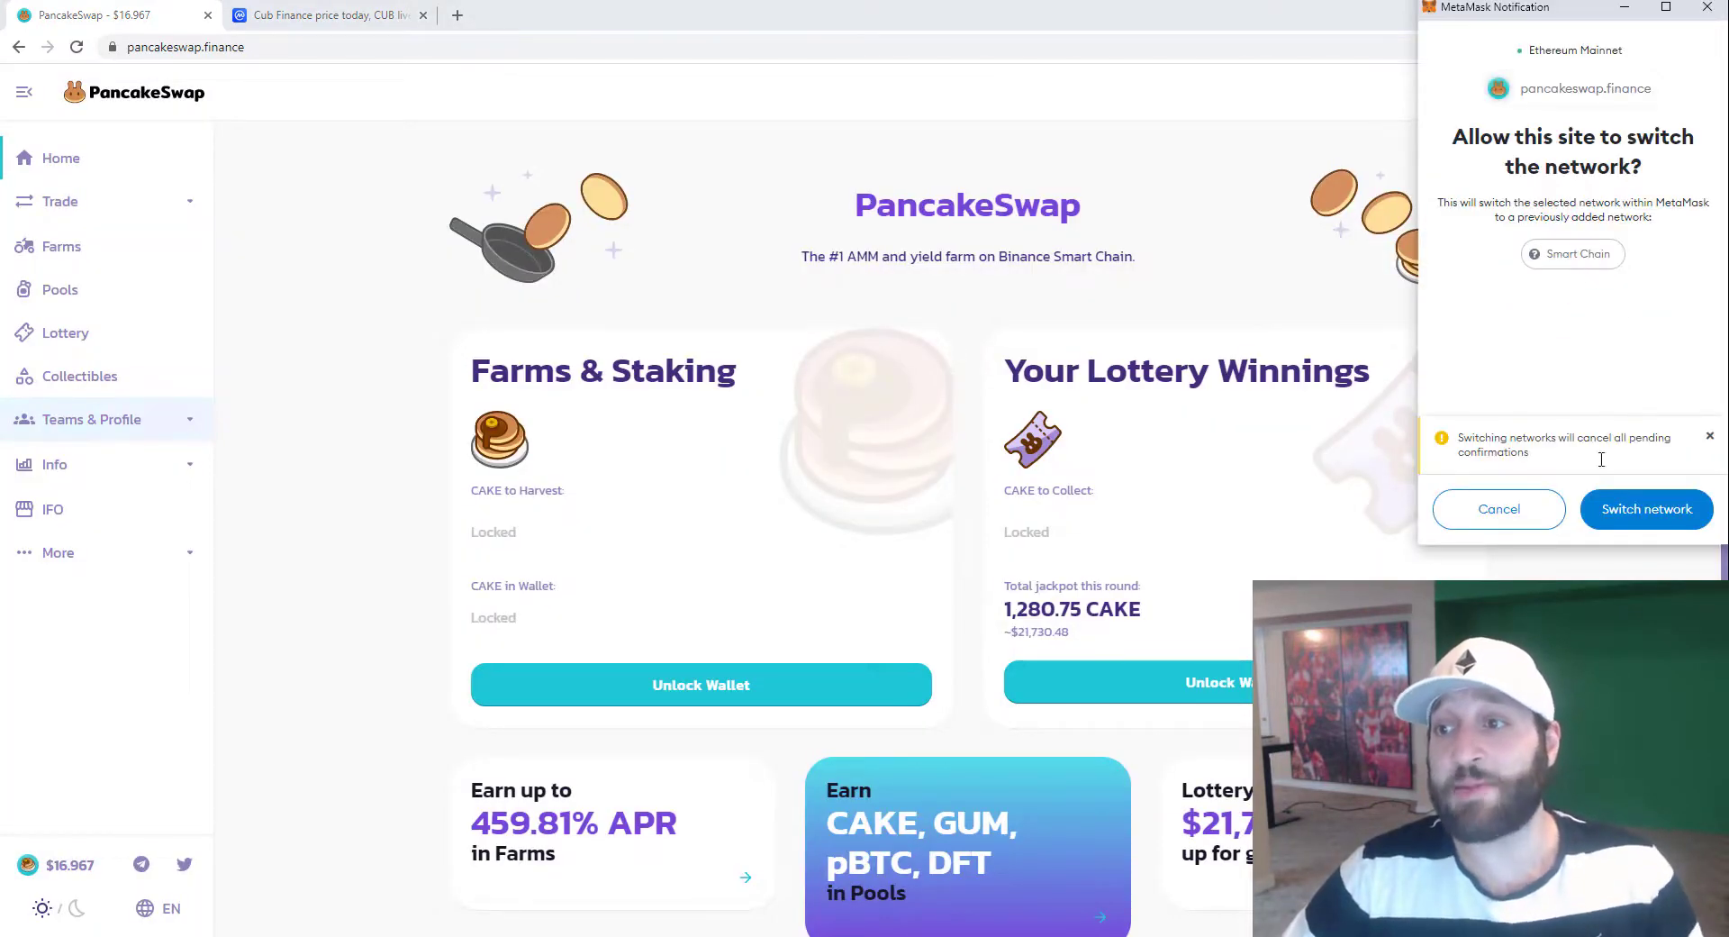
{"action": "left_click", "coordinate": [1632, 510]}
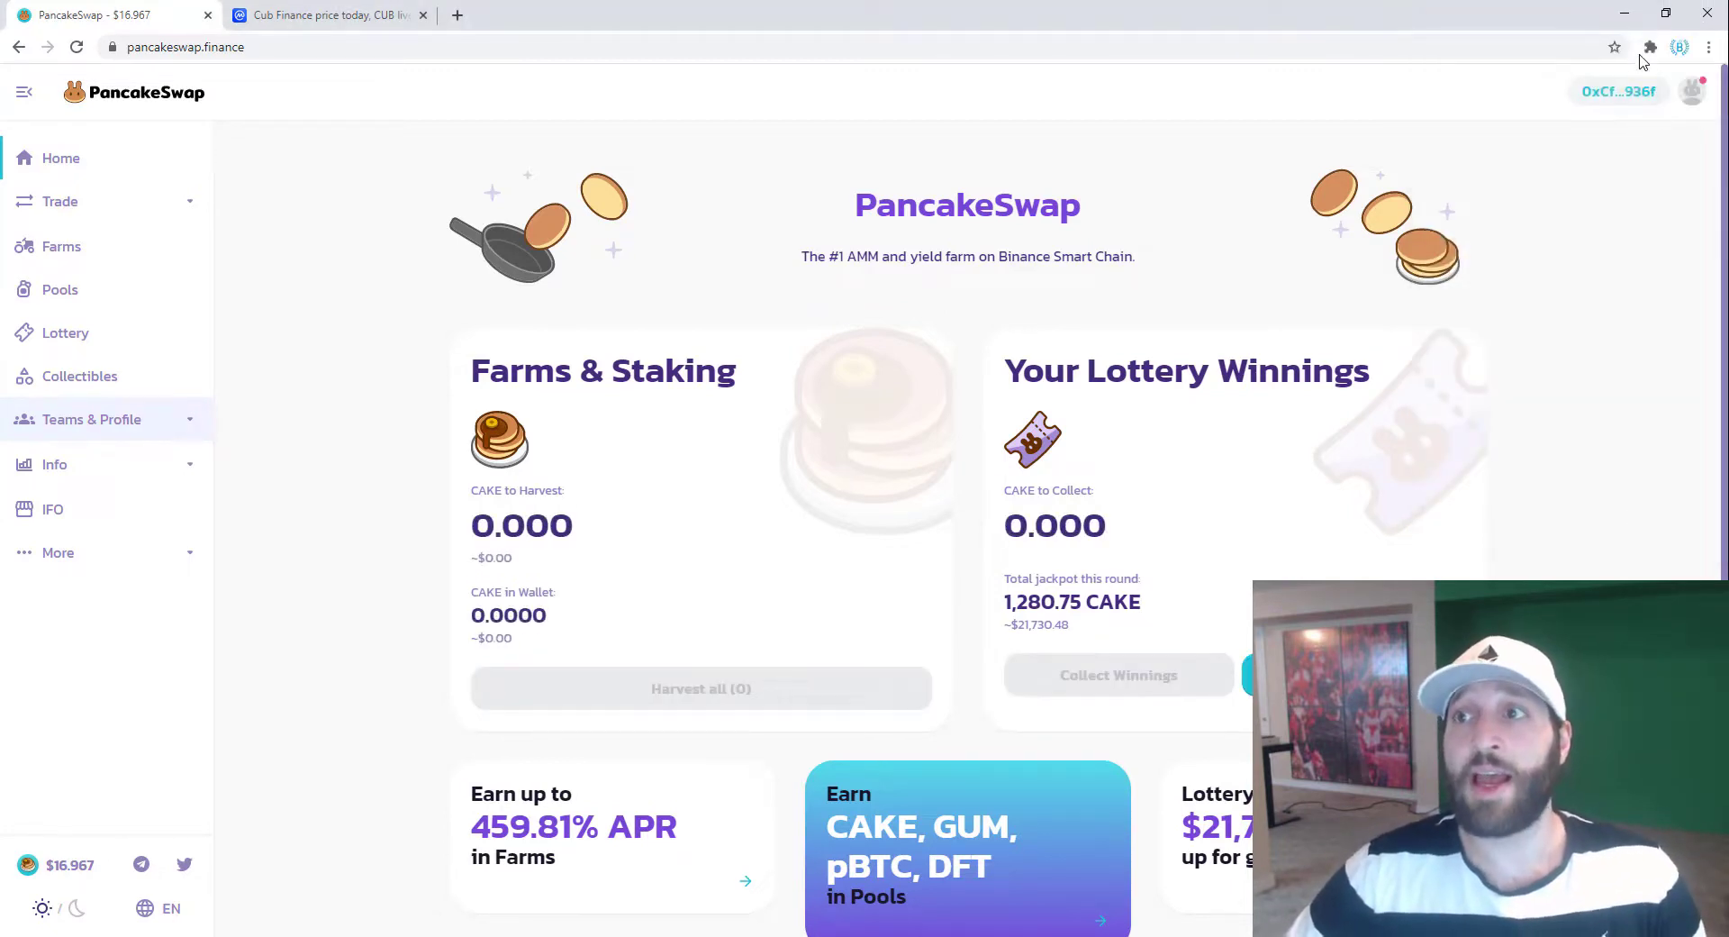
Review the MetaMask account's BNB balance on the Smart Chain network
{"action": "left_click", "coordinate": [1651, 47]}
{"action": "left_click", "coordinate": [1511, 225]}
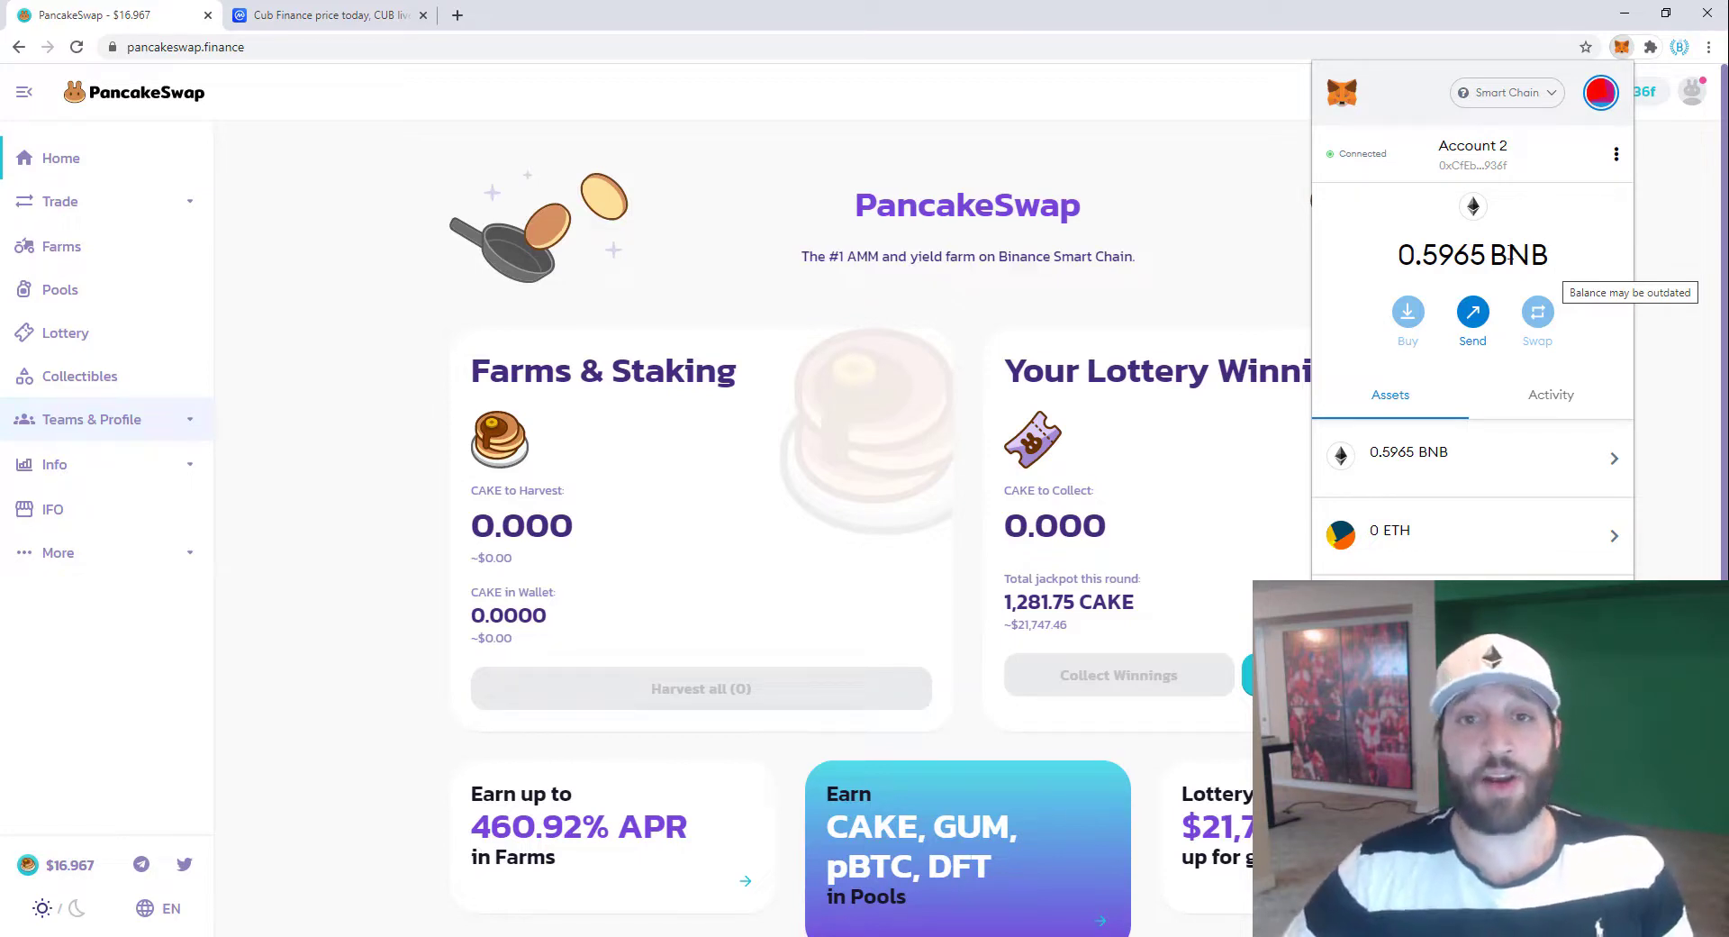
{"action": "left_click", "coordinate": [1181, 270]}
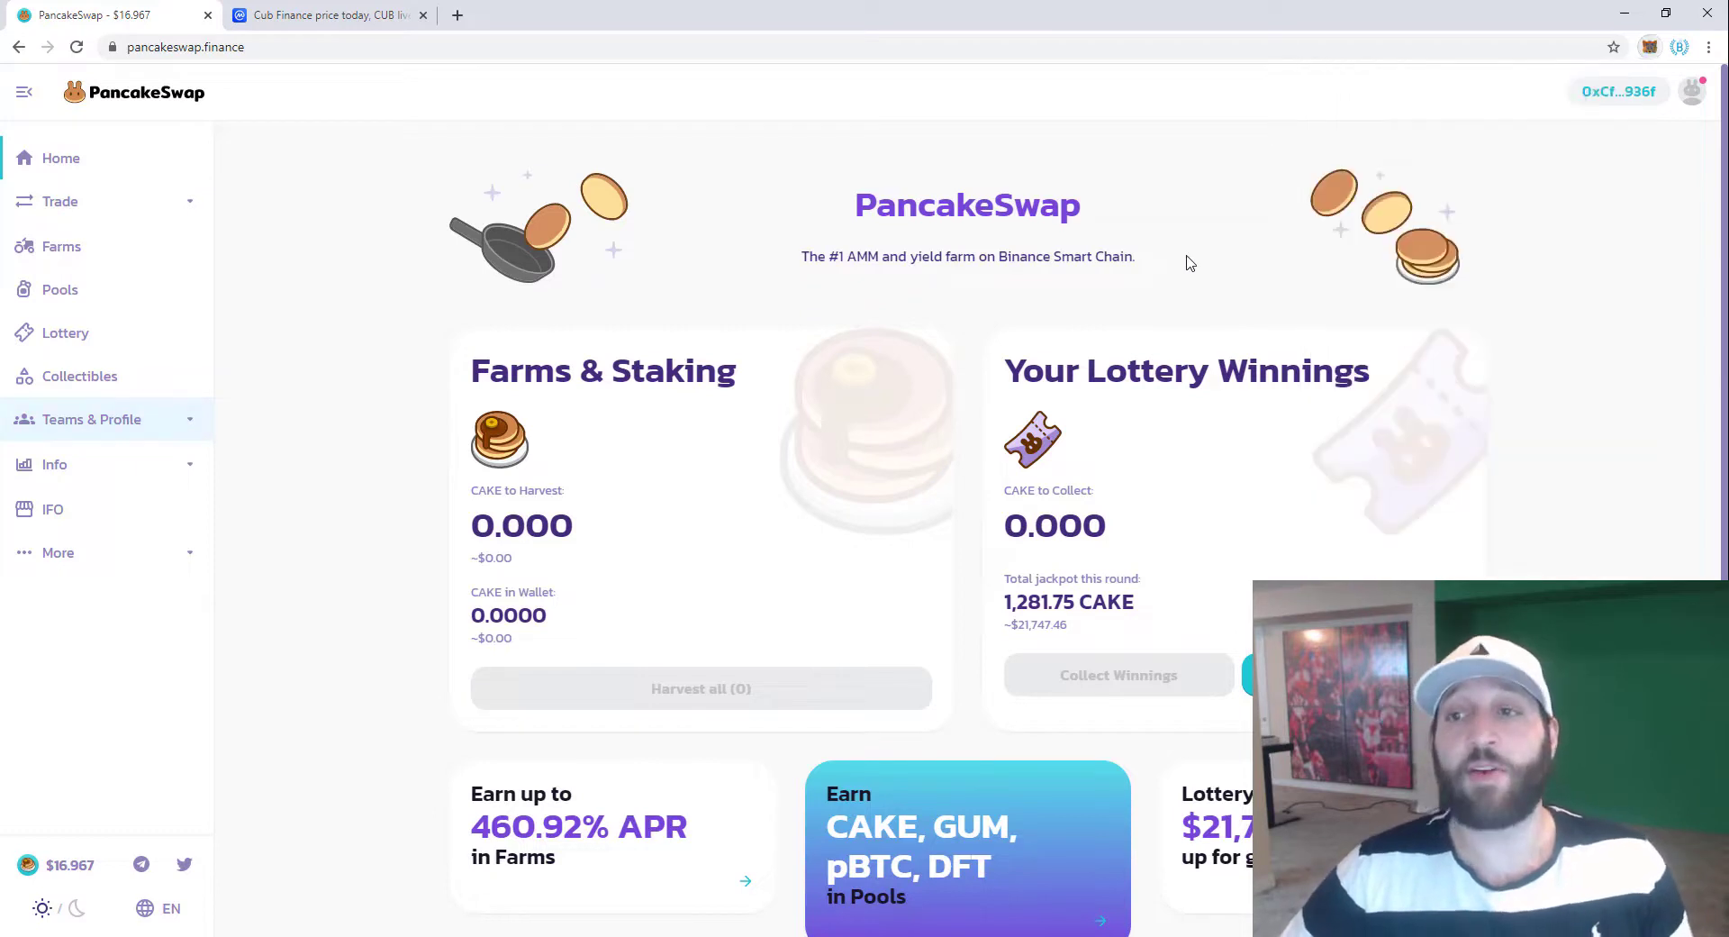
{"action": "left_click", "coordinate": [1651, 47]}
{"action": "left_click", "coordinate": [1609, 178]}
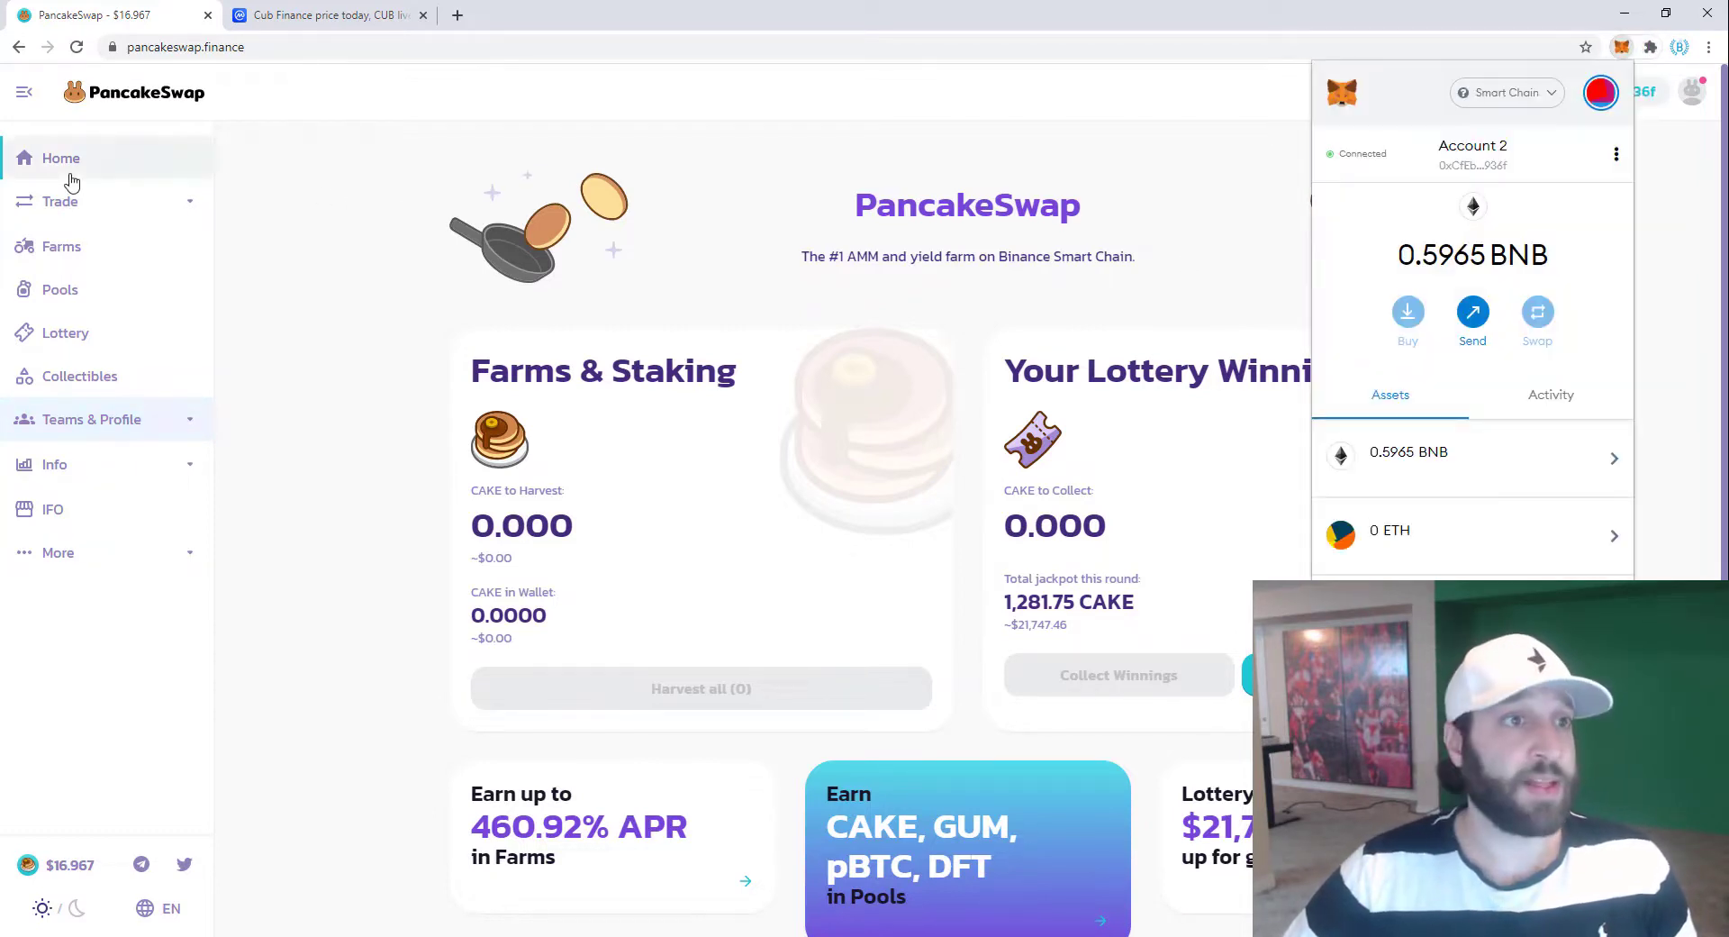
Go to the token exchange page and connect the MetaMask wallet there
{"action": "left_click", "coordinate": [70, 214]}
{"action": "left_click", "coordinate": [68, 201]}
{"action": "left_click", "coordinate": [177, 252]}
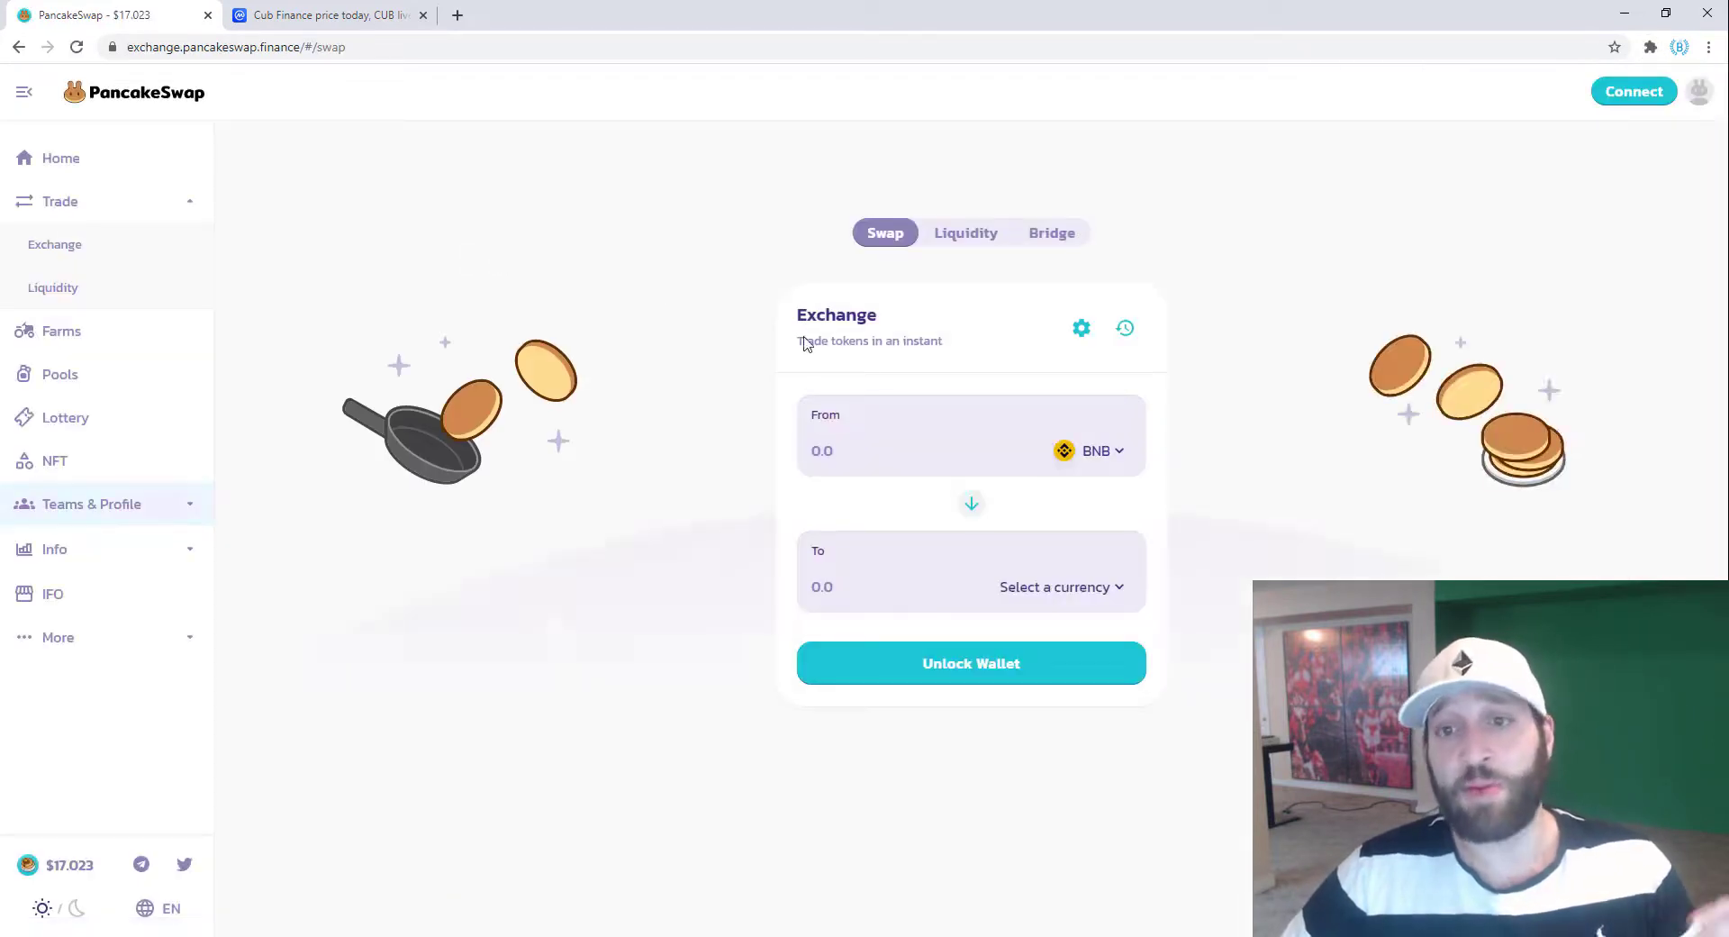
{"action": "left_click", "coordinate": [1658, 92]}
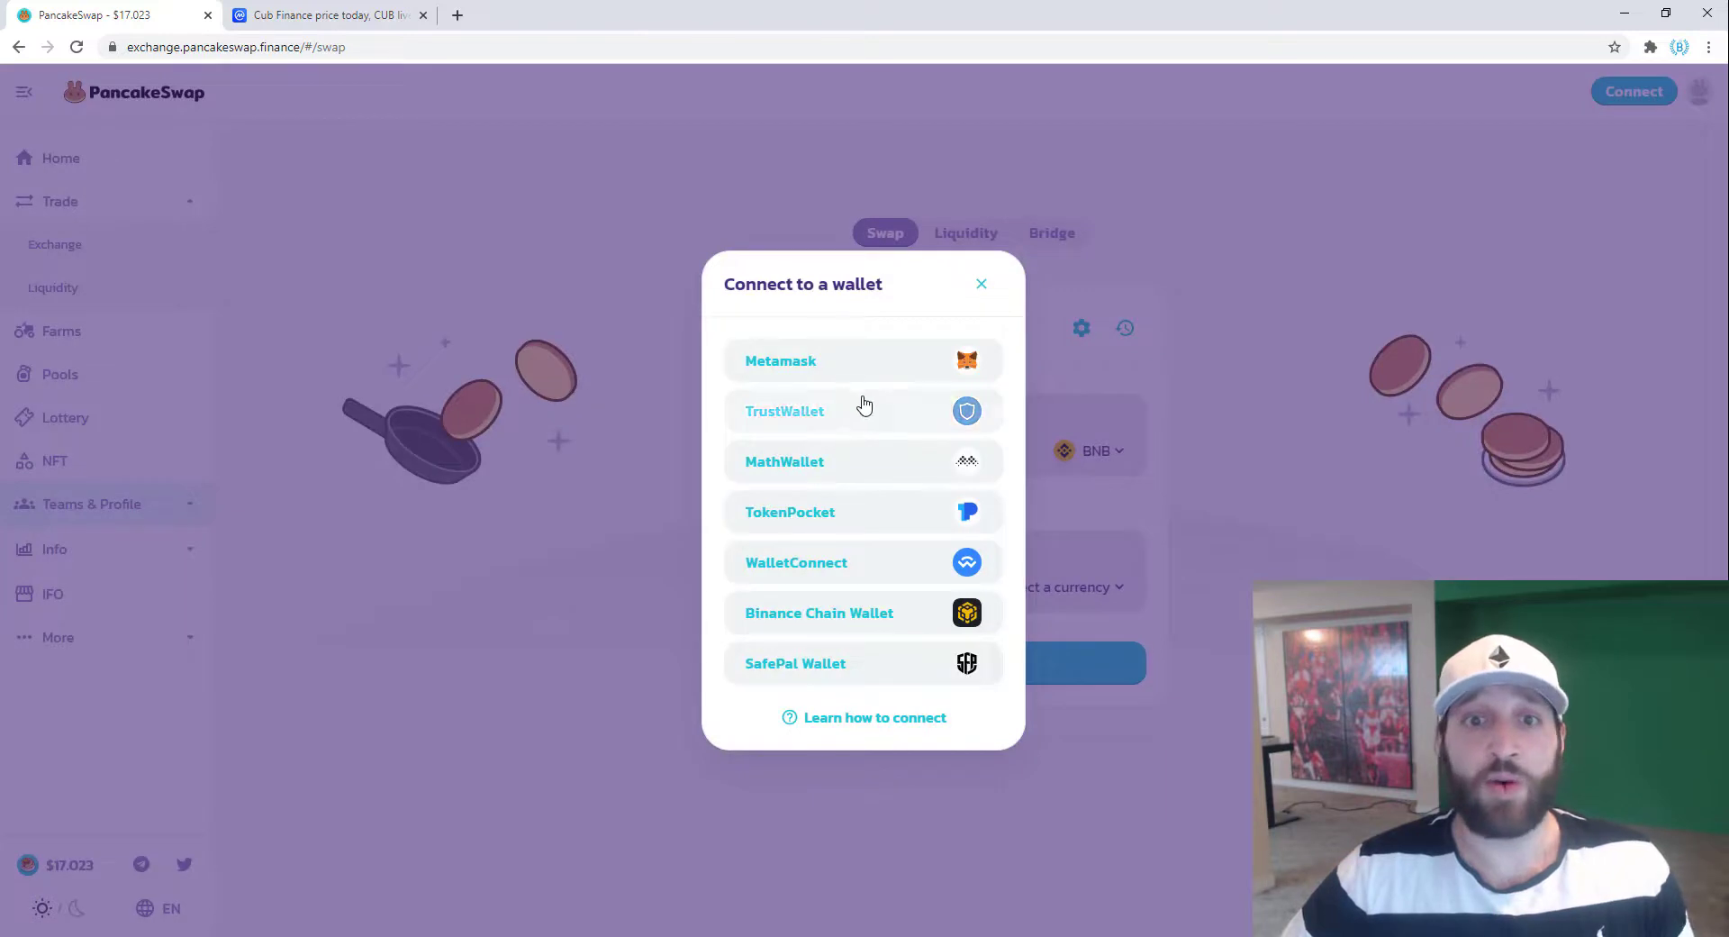
{"action": "left_click", "coordinate": [845, 356]}
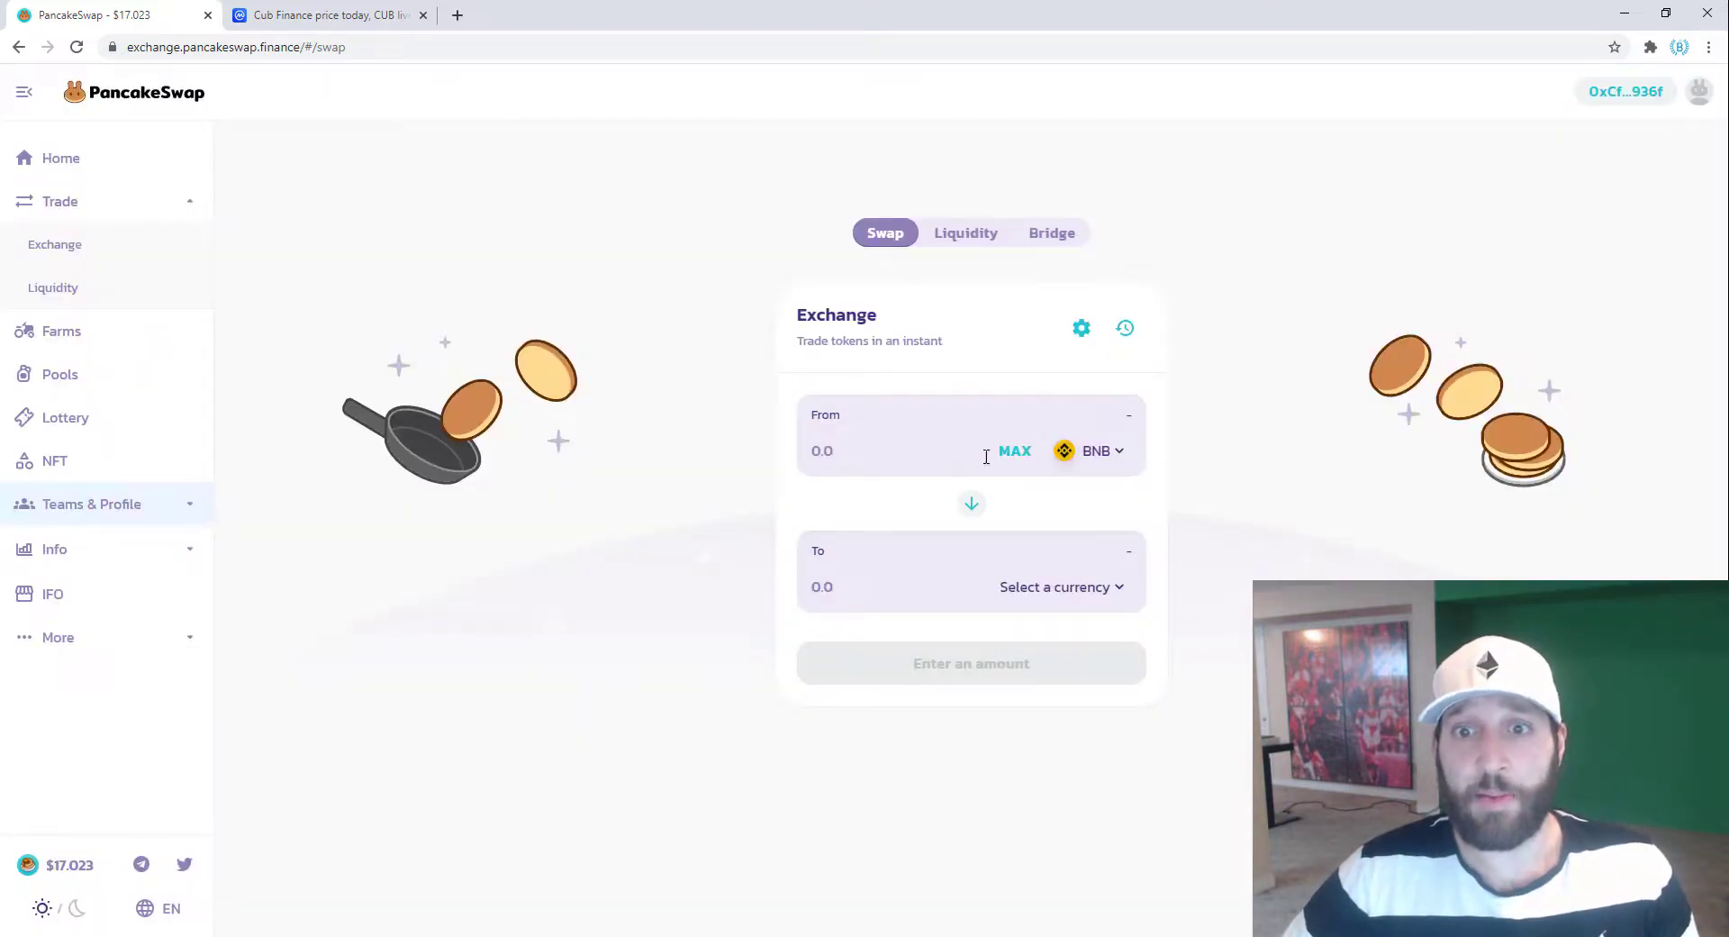
Recheck the available BNB in MetaMask and set the amount to swap to 0.5 BNB
{"action": "left_click", "coordinate": [1651, 47]}
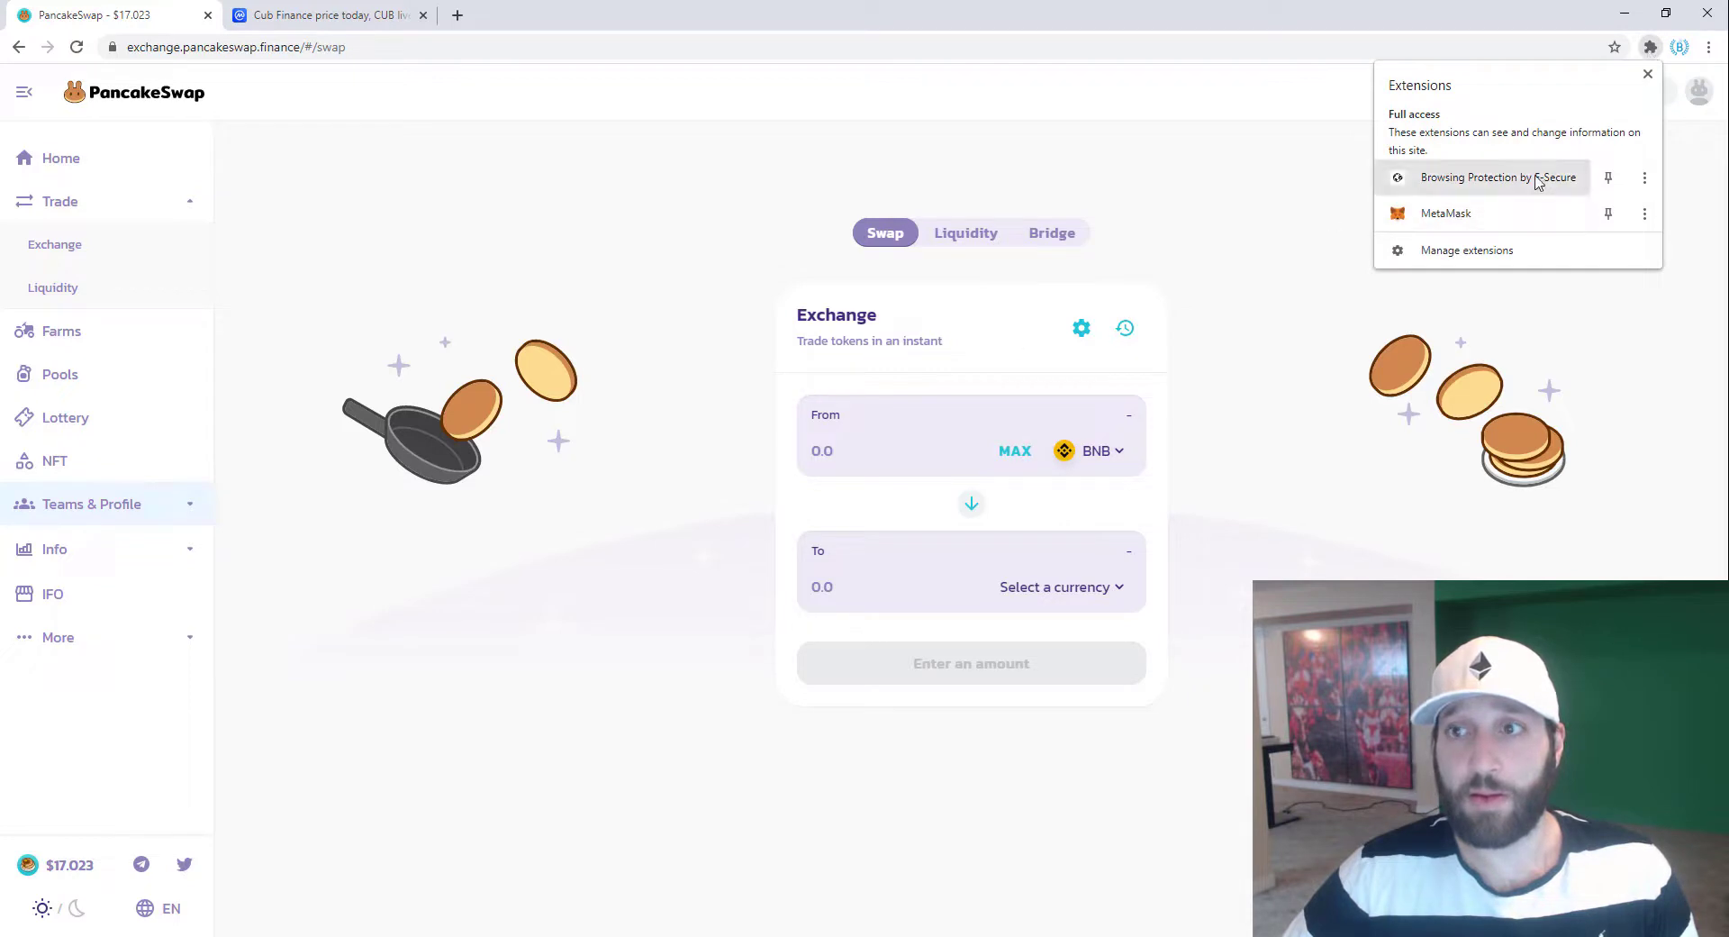
{"action": "left_click", "coordinate": [1491, 214]}
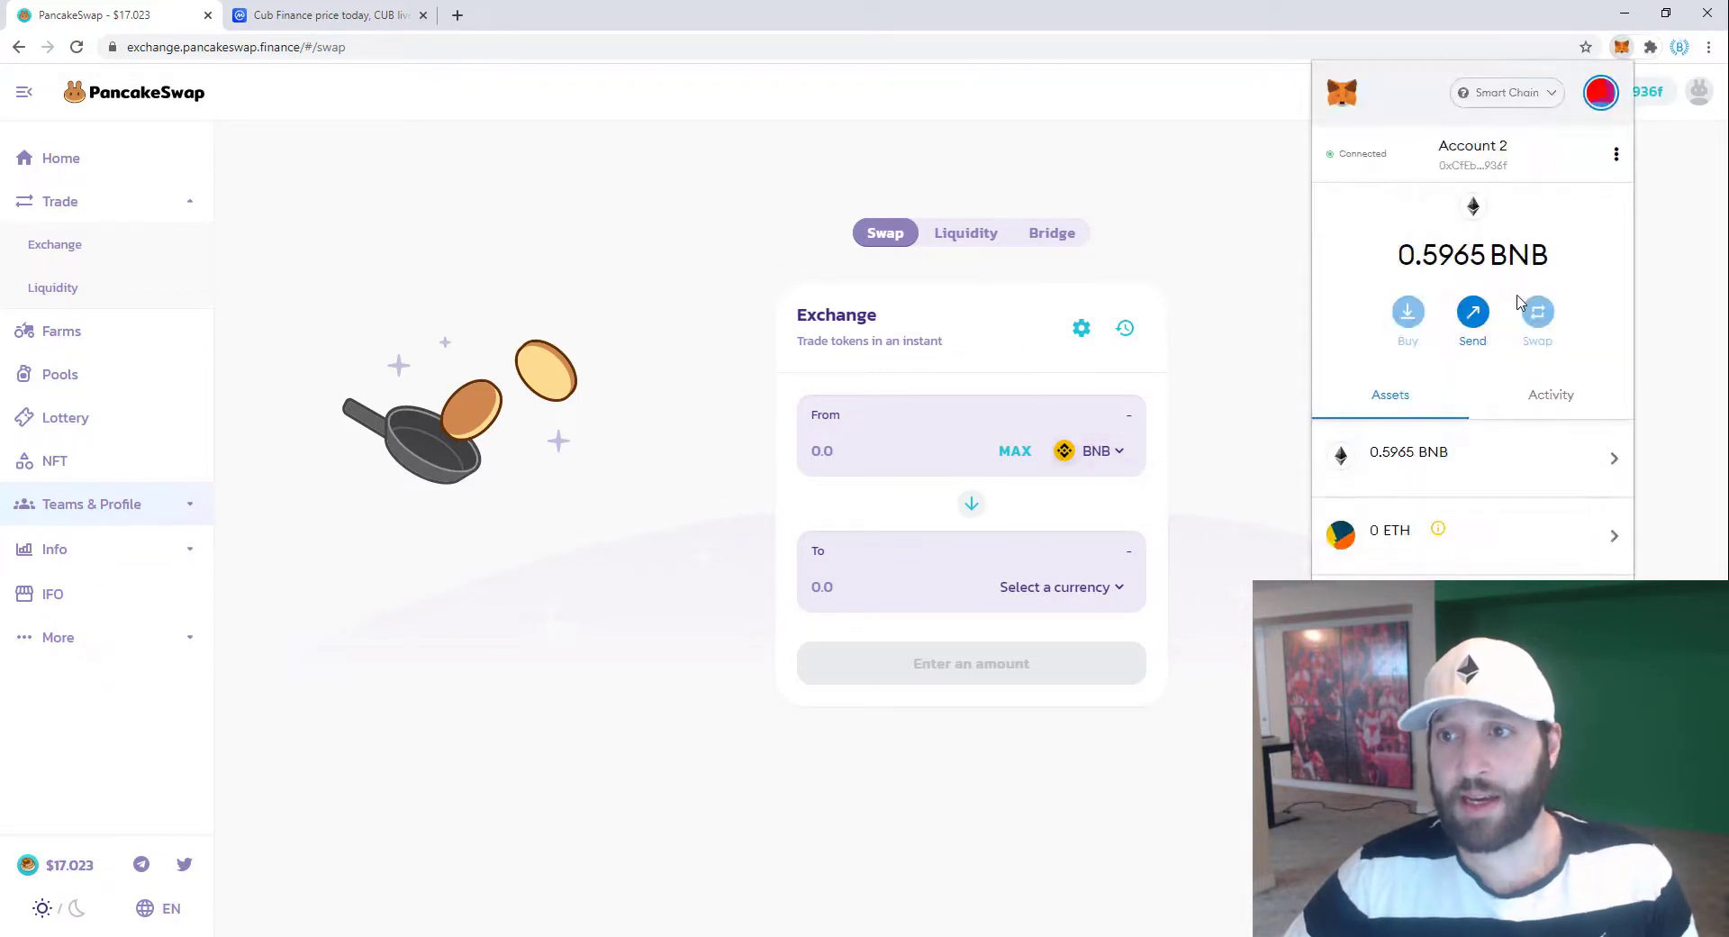
{"action": "left_click", "coordinate": [1120, 417]}
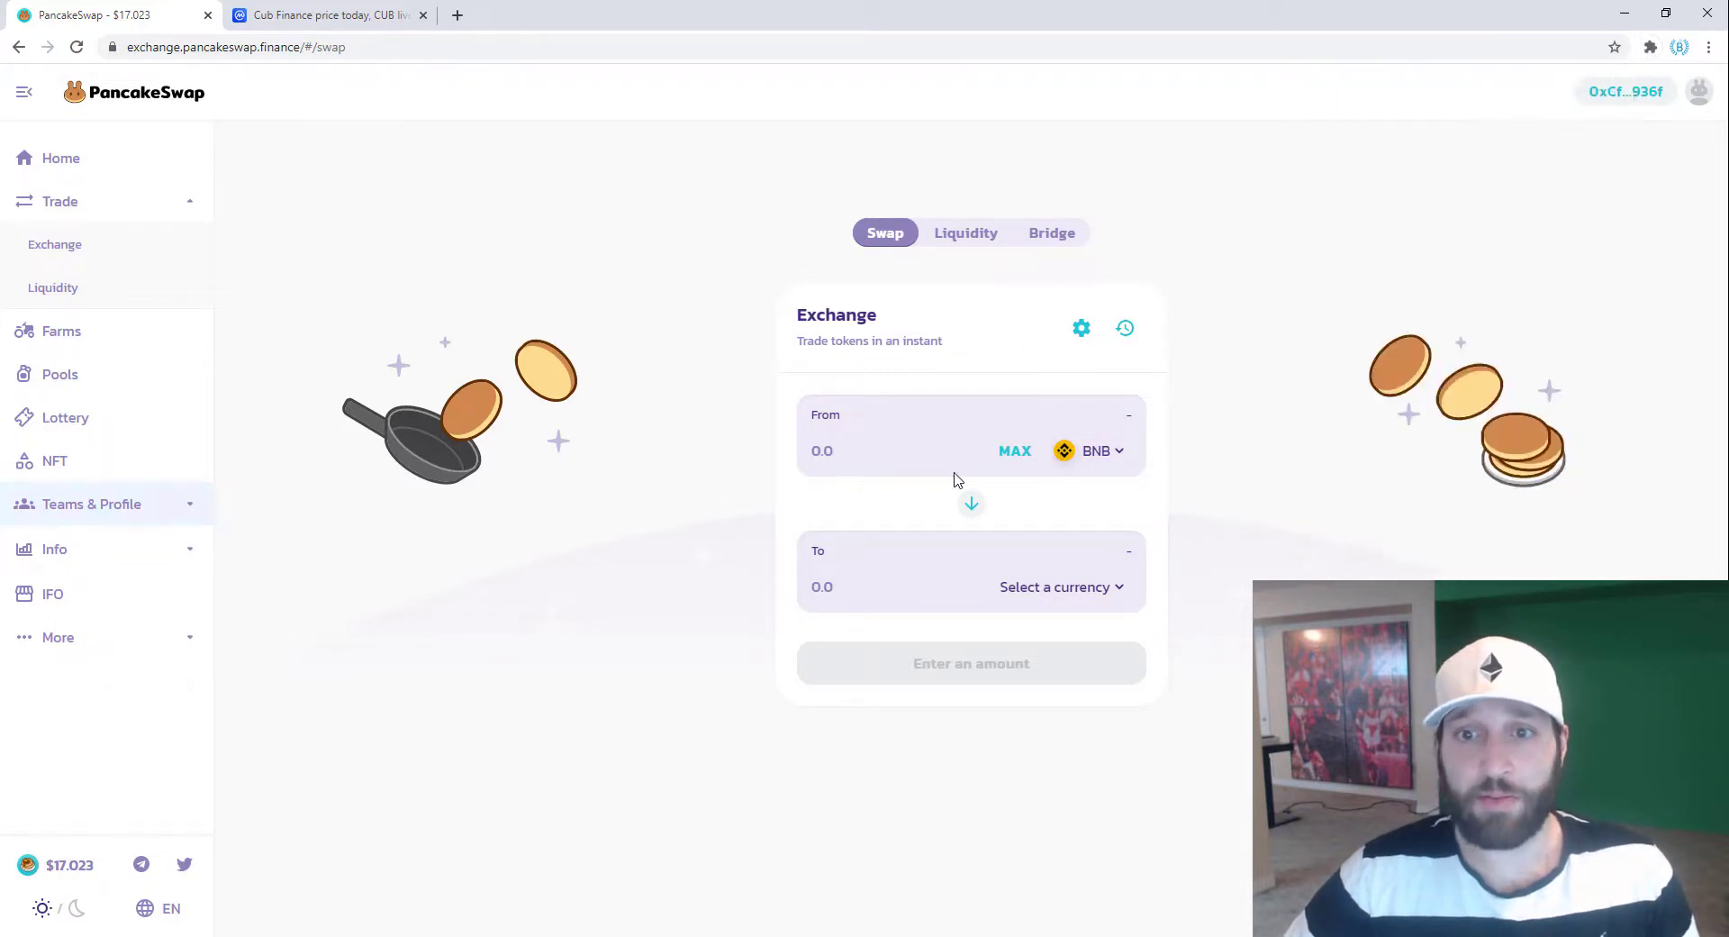
{"action": "left_click", "coordinate": [951, 458]}
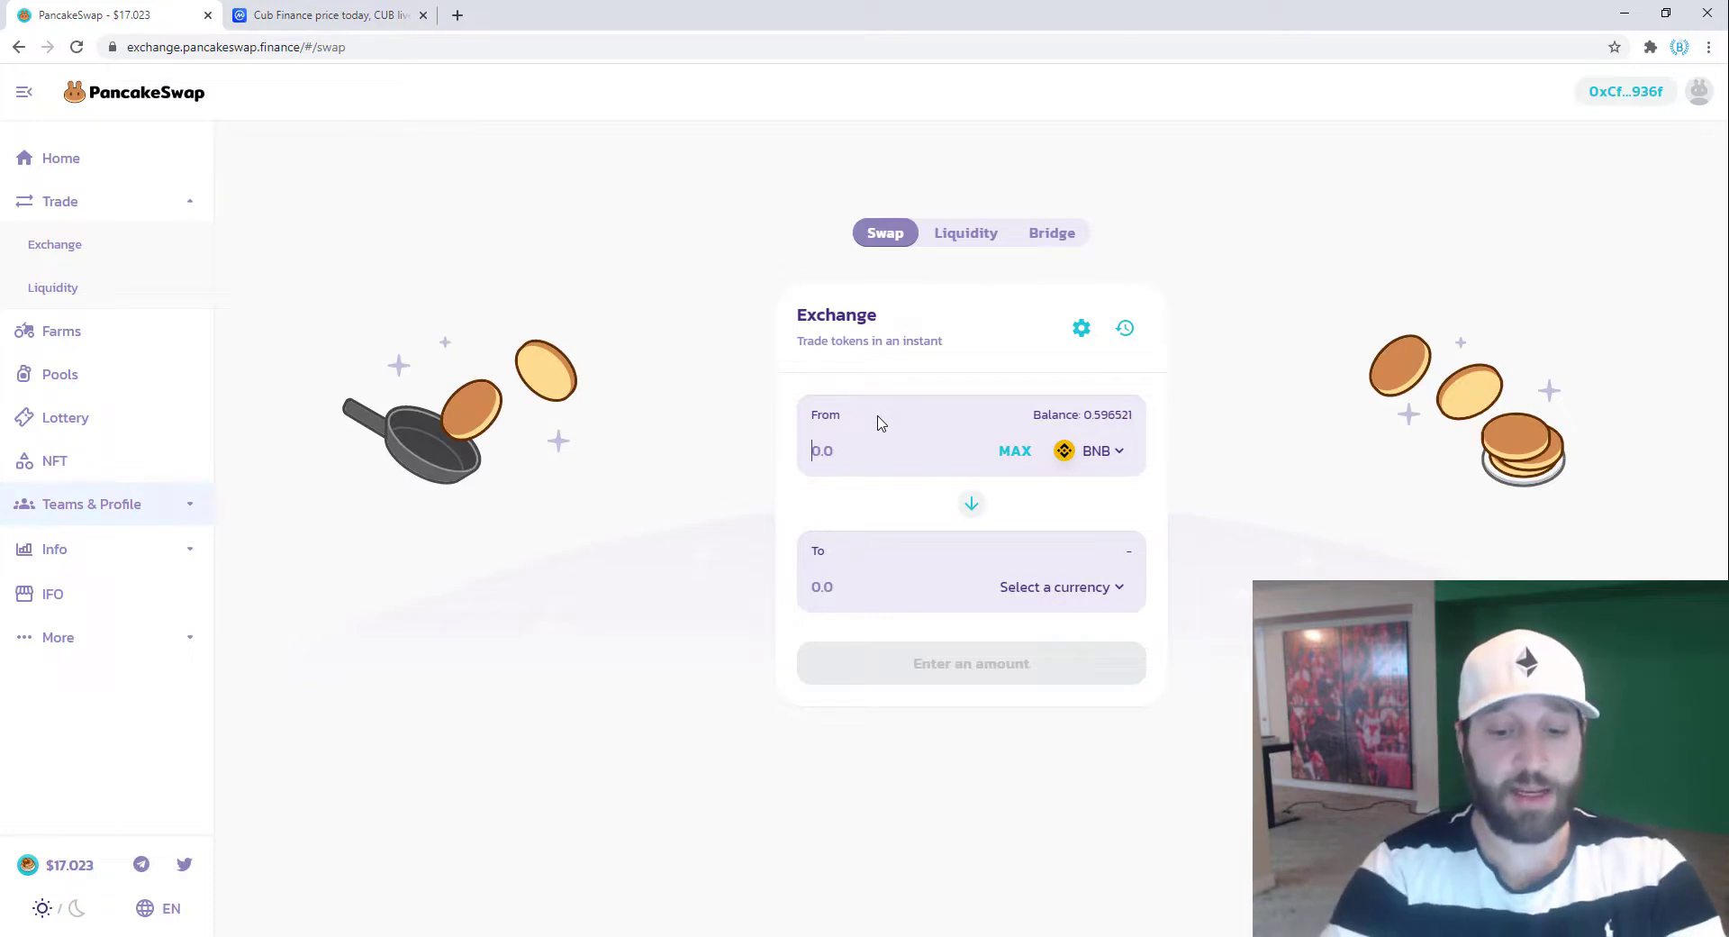
{"action": "type", "text": "0.5"}
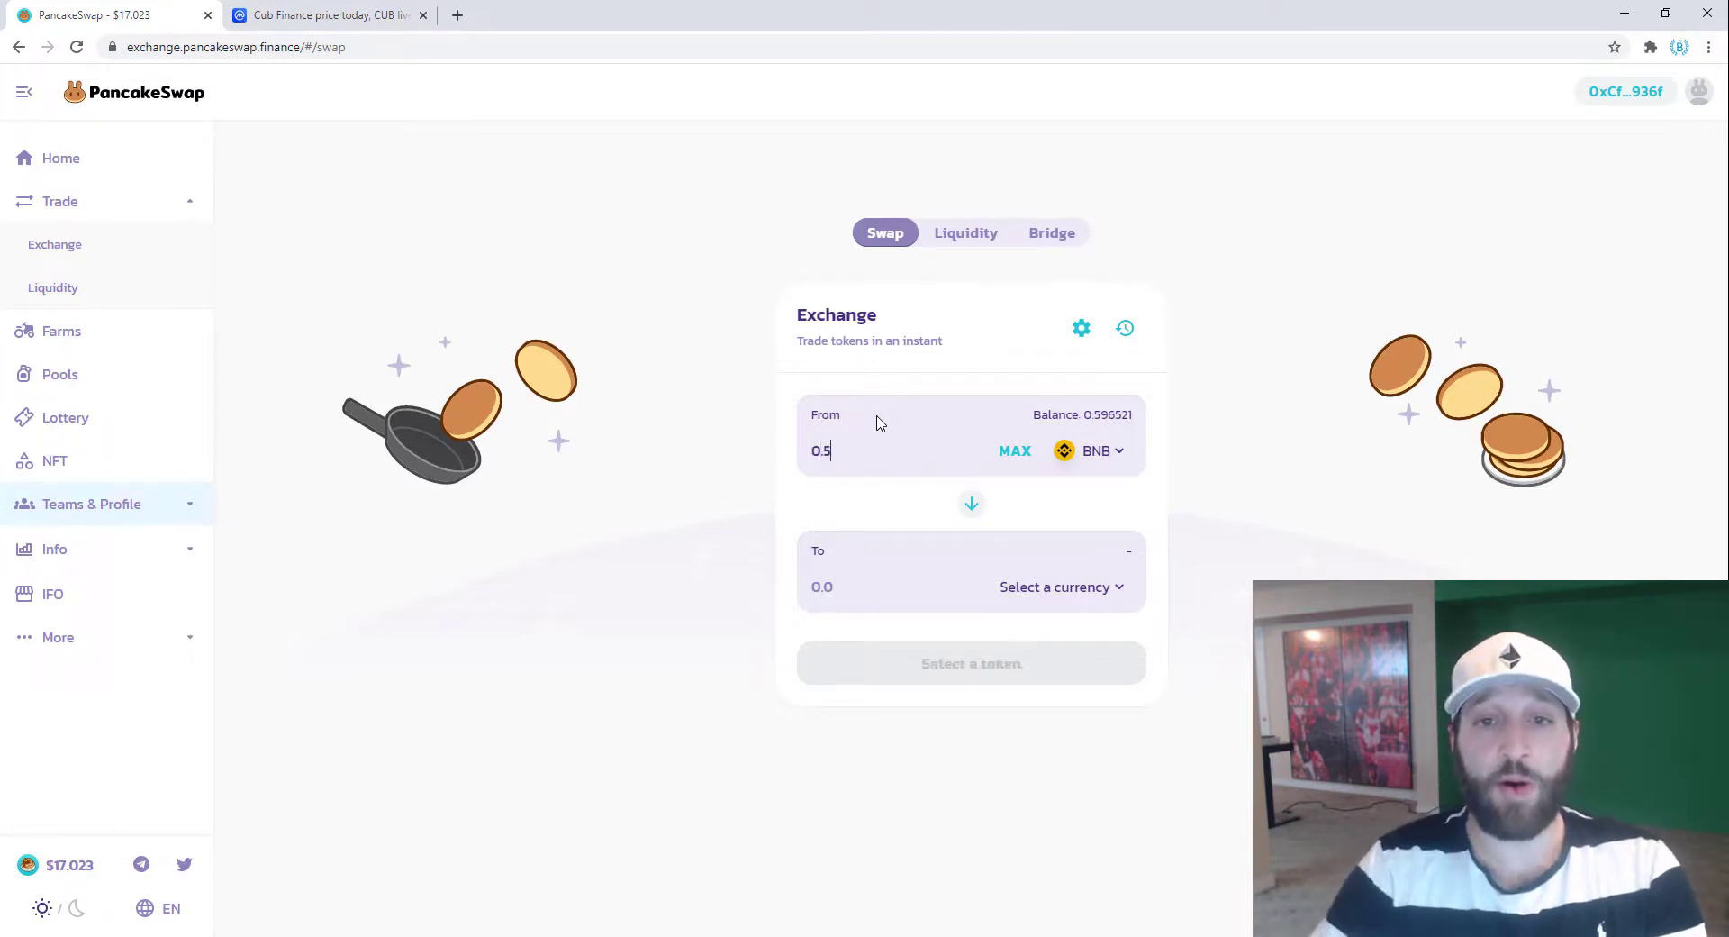
Browse the list of tokens that can be received in exchange for the BNB
{"action": "left_click", "coordinate": [1052, 587]}
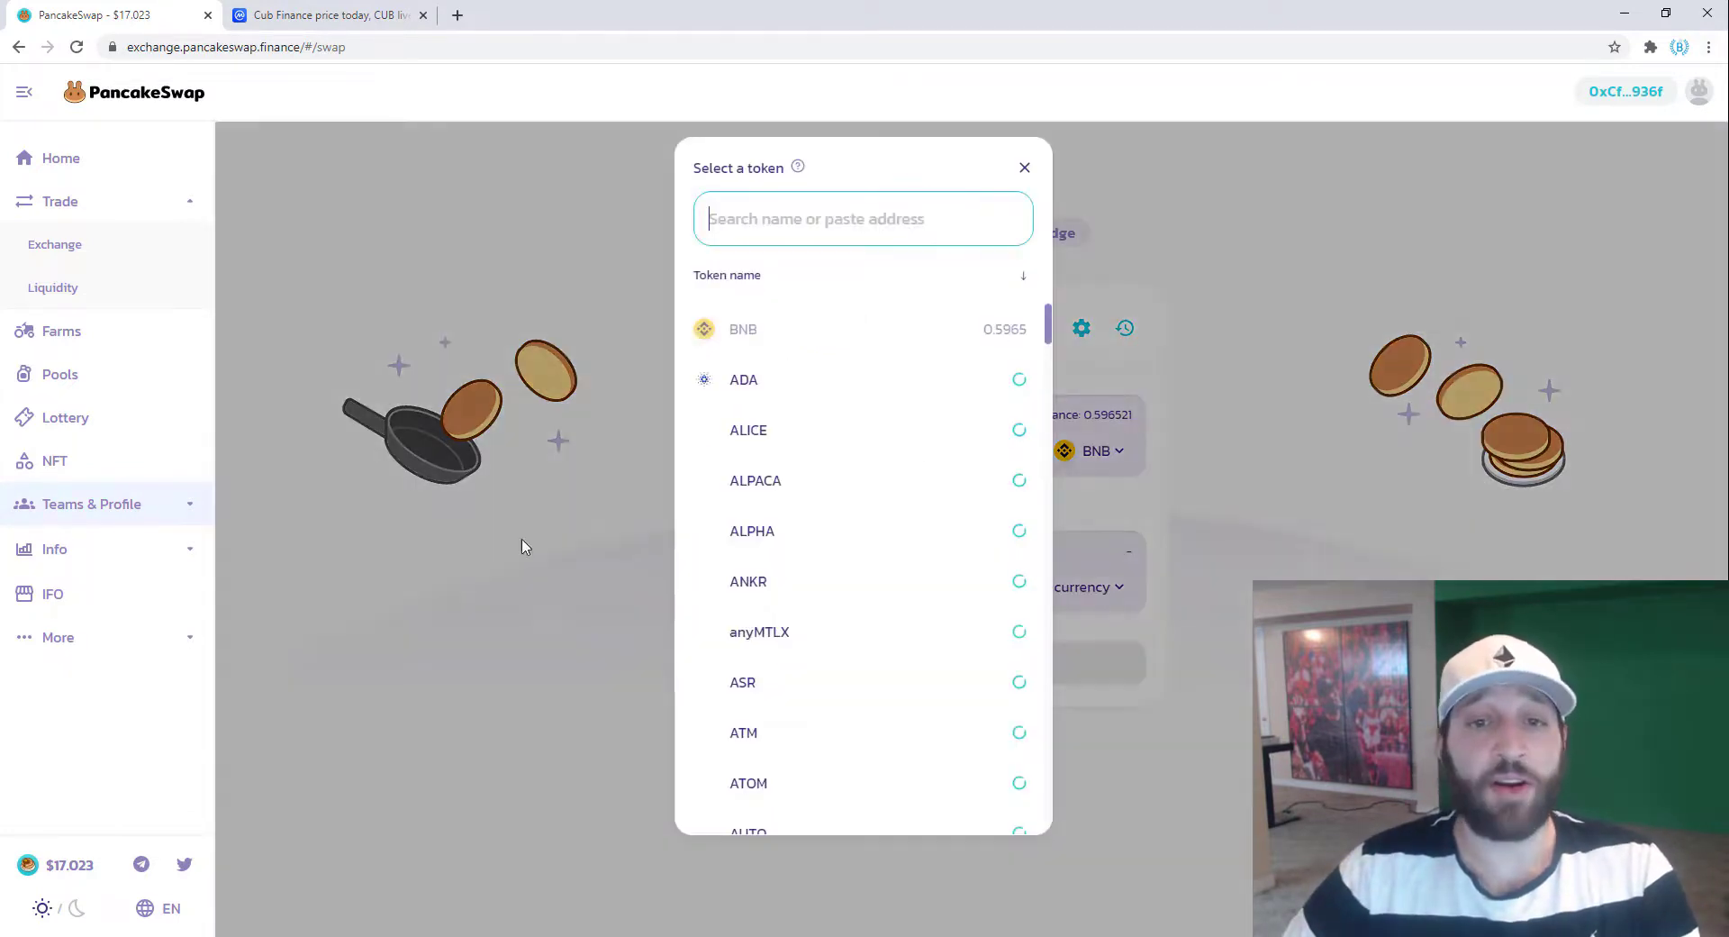
{"action": "scroll", "coordinate": [802, 406], "scroll_direction": "down", "scroll_amount": 20}
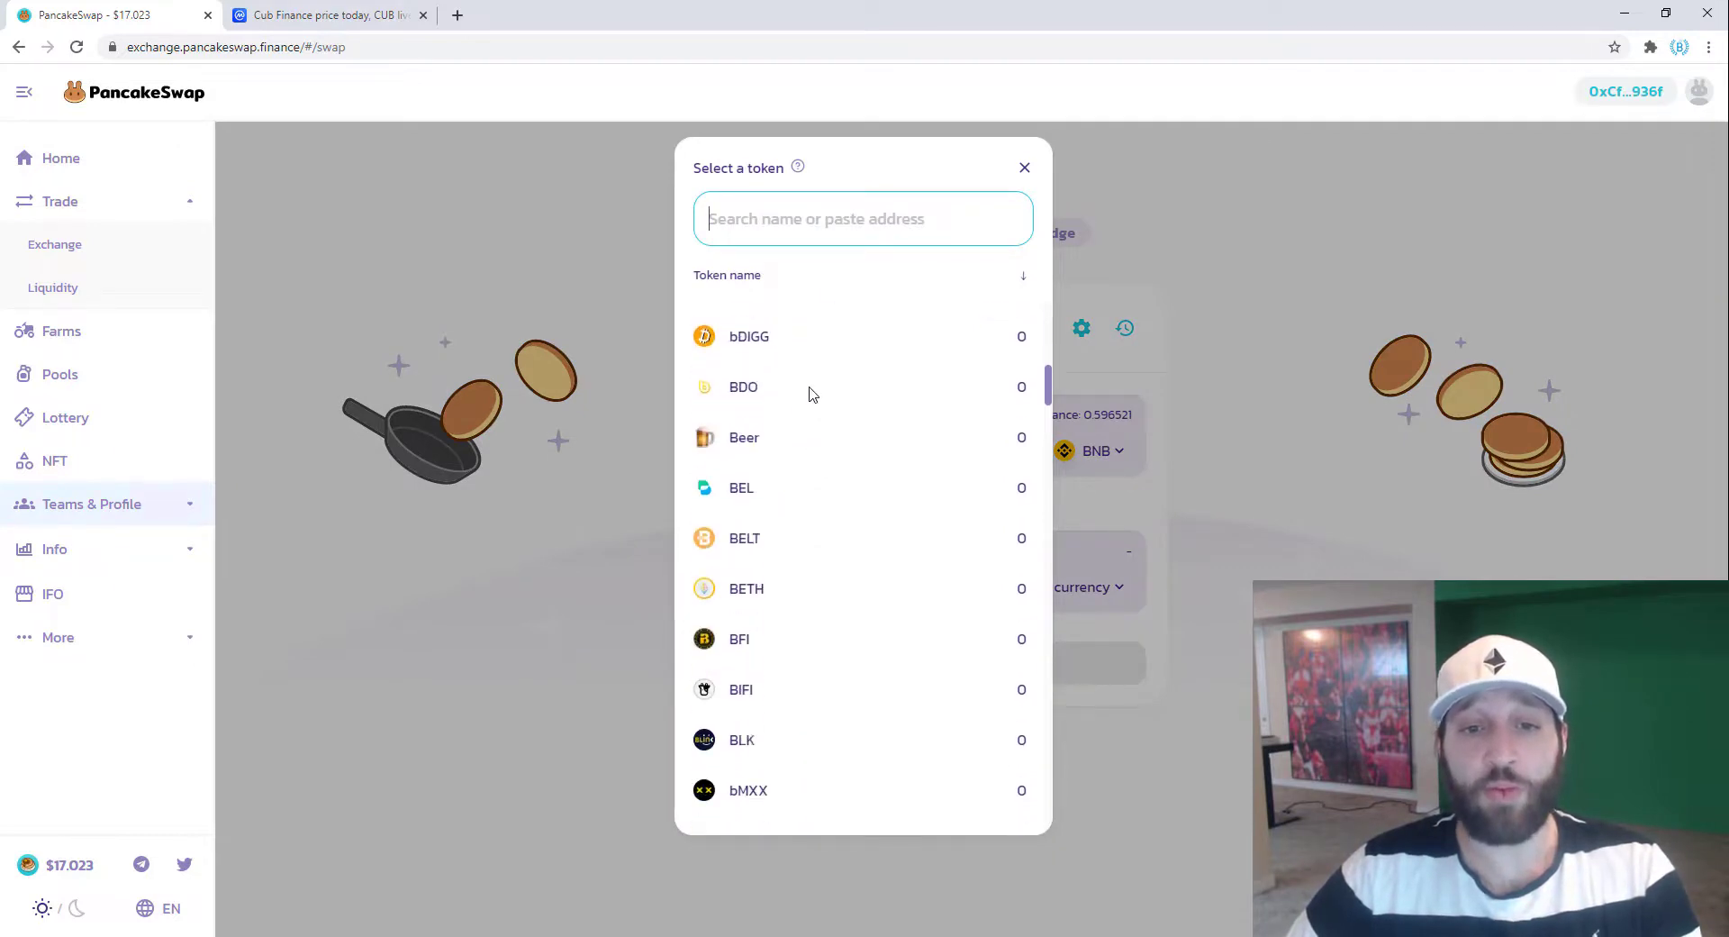
{"action": "scroll", "coordinate": [811, 396], "scroll_direction": "down", "scroll_amount": 5}
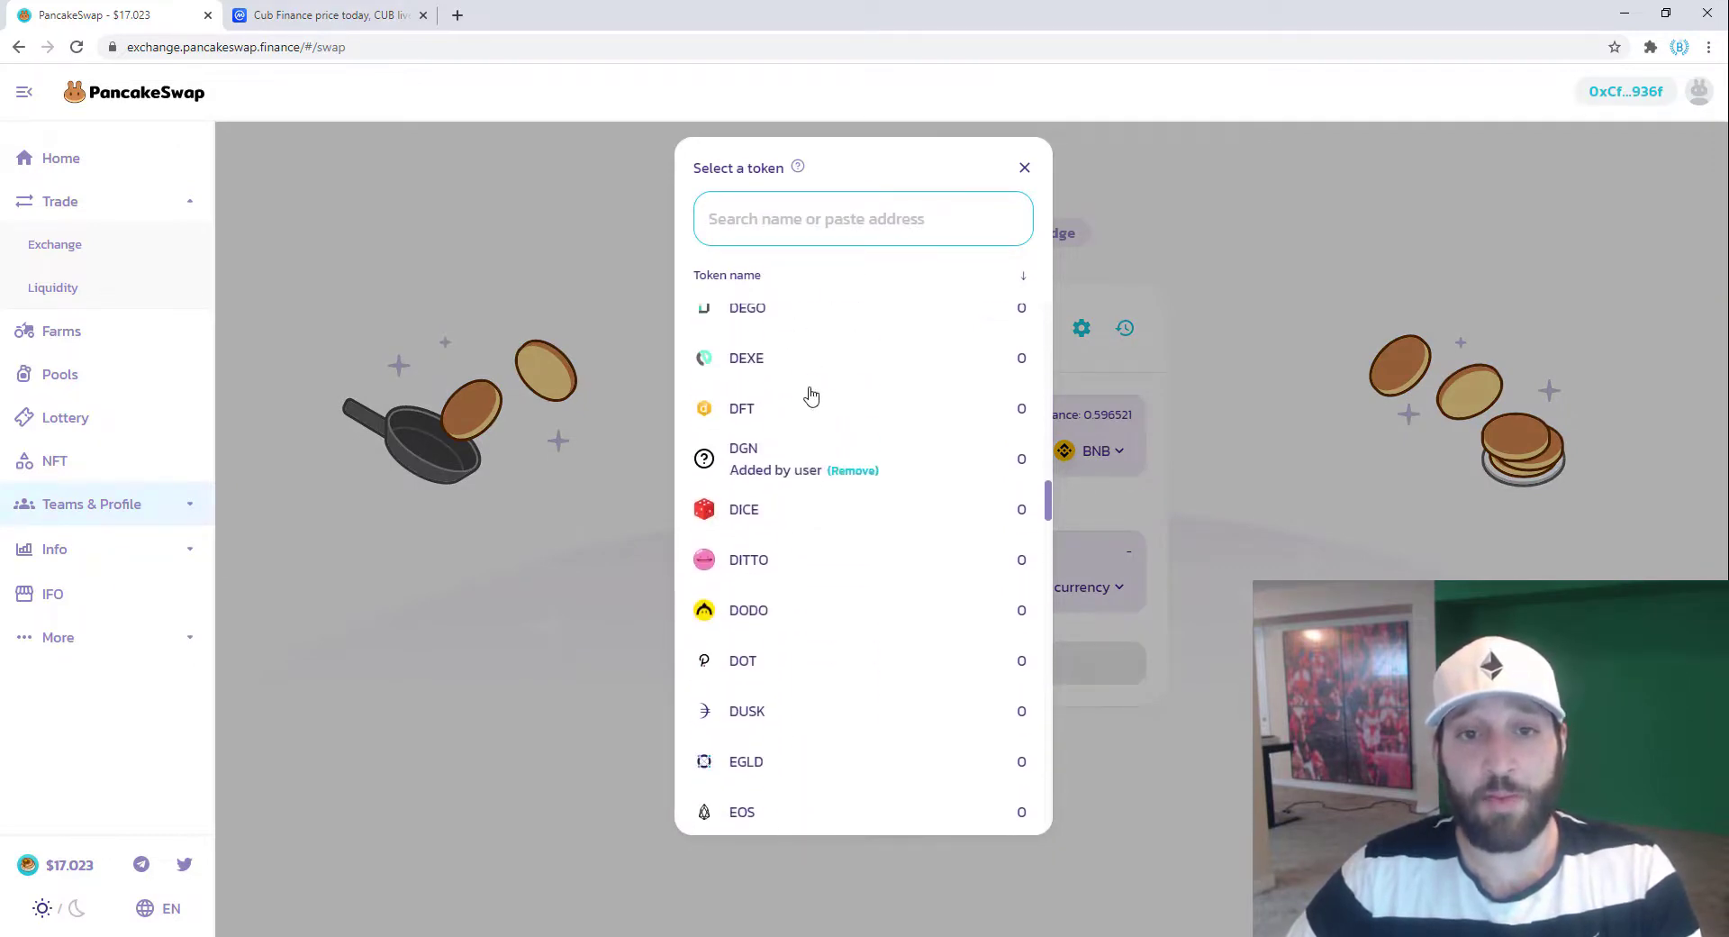
{"action": "scroll", "coordinate": [800, 405], "scroll_direction": "down", "scroll_amount": 4}
{"action": "scroll", "coordinate": [801, 407], "scroll_direction": "down", "scroll_amount": 18}
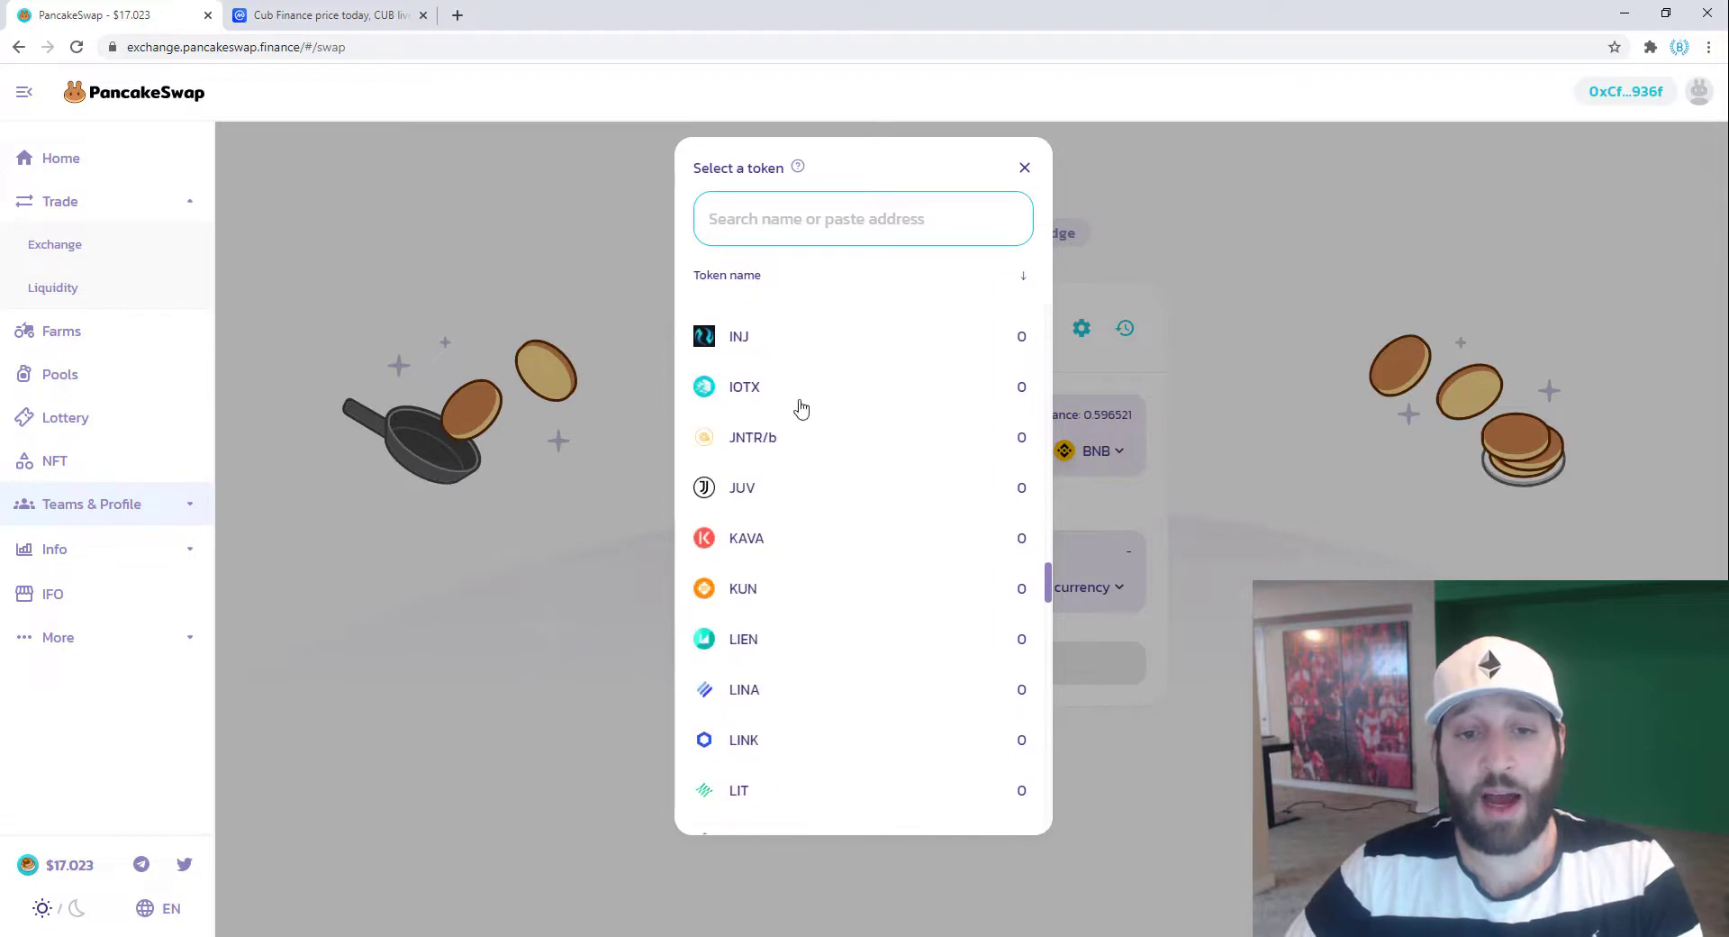
{"action": "scroll", "coordinate": [801, 407], "scroll_direction": "down", "scroll_amount": 15}
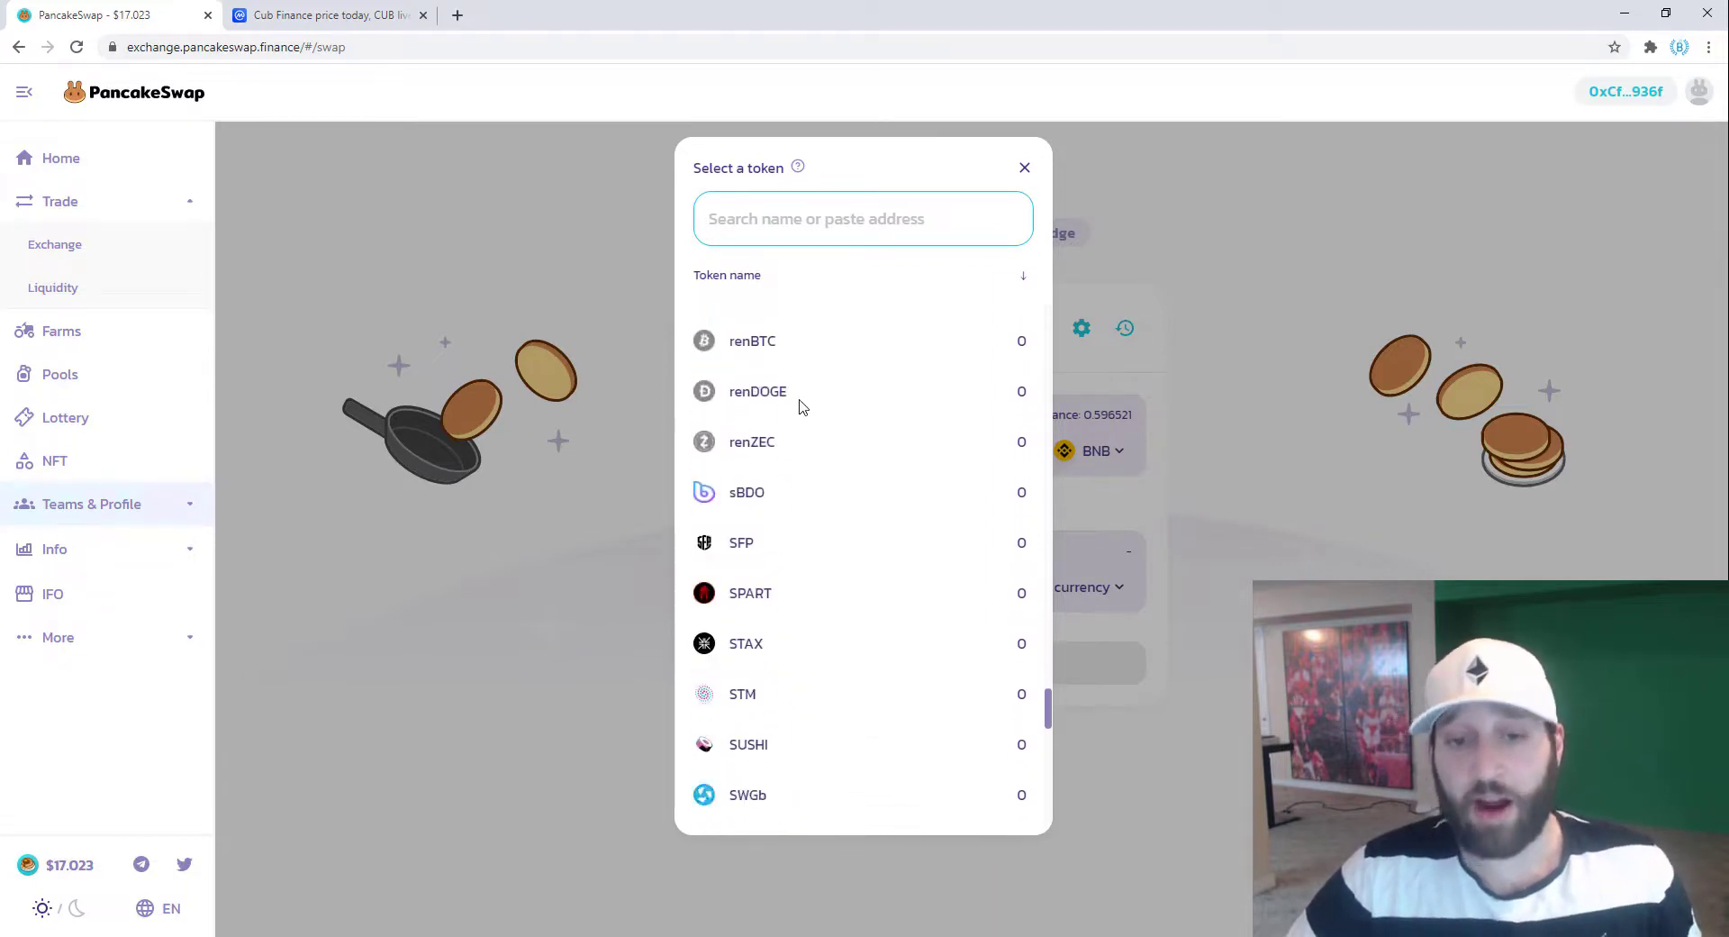
{"action": "scroll", "coordinate": [801, 407], "scroll_direction": "down", "scroll_amount": 4}
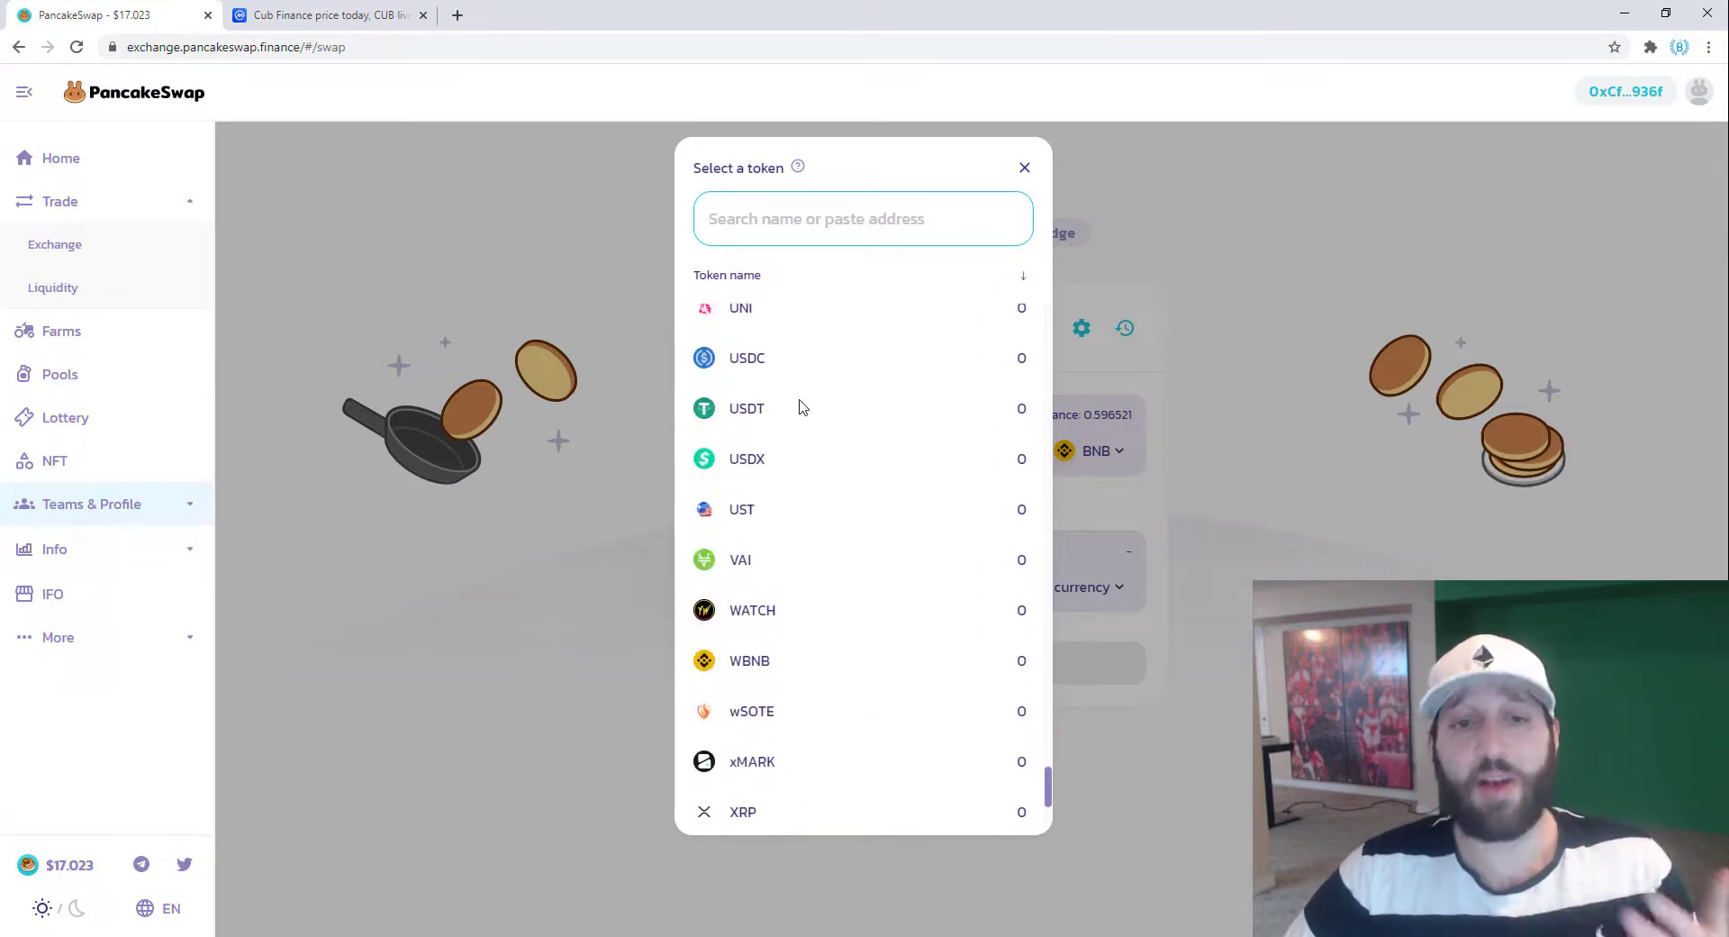
{"action": "scroll", "coordinate": [801, 407], "scroll_direction": "up", "scroll_amount": 18}
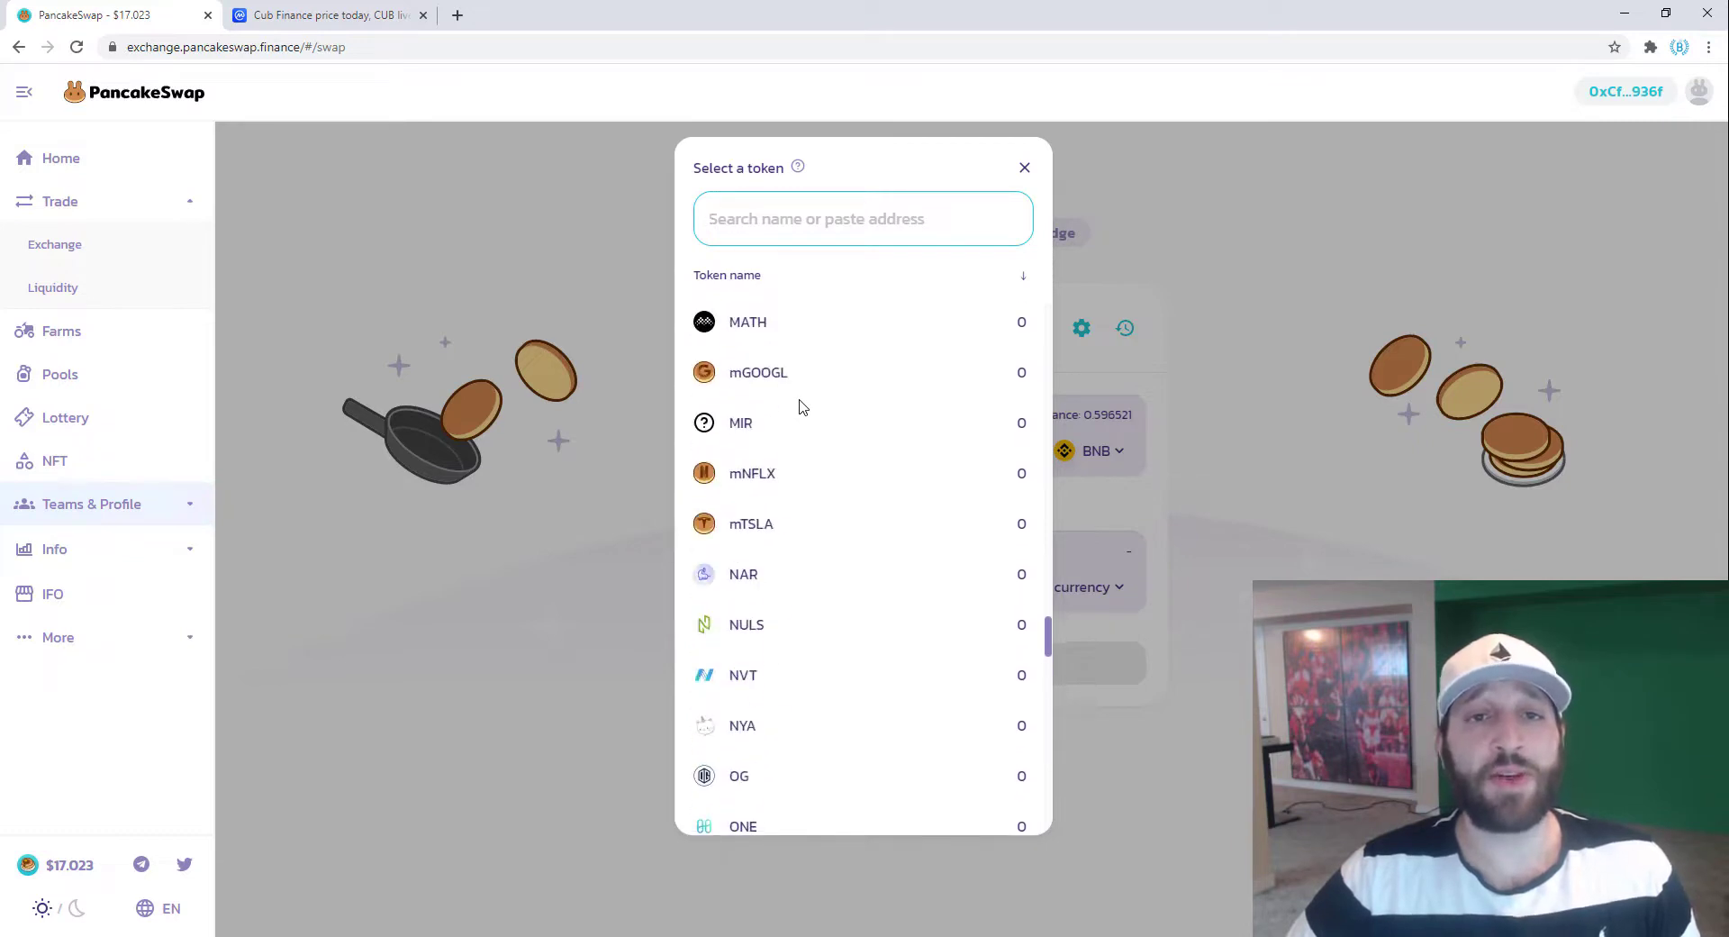
{"action": "scroll", "coordinate": [800, 407], "scroll_direction": "up", "scroll_amount": 16}
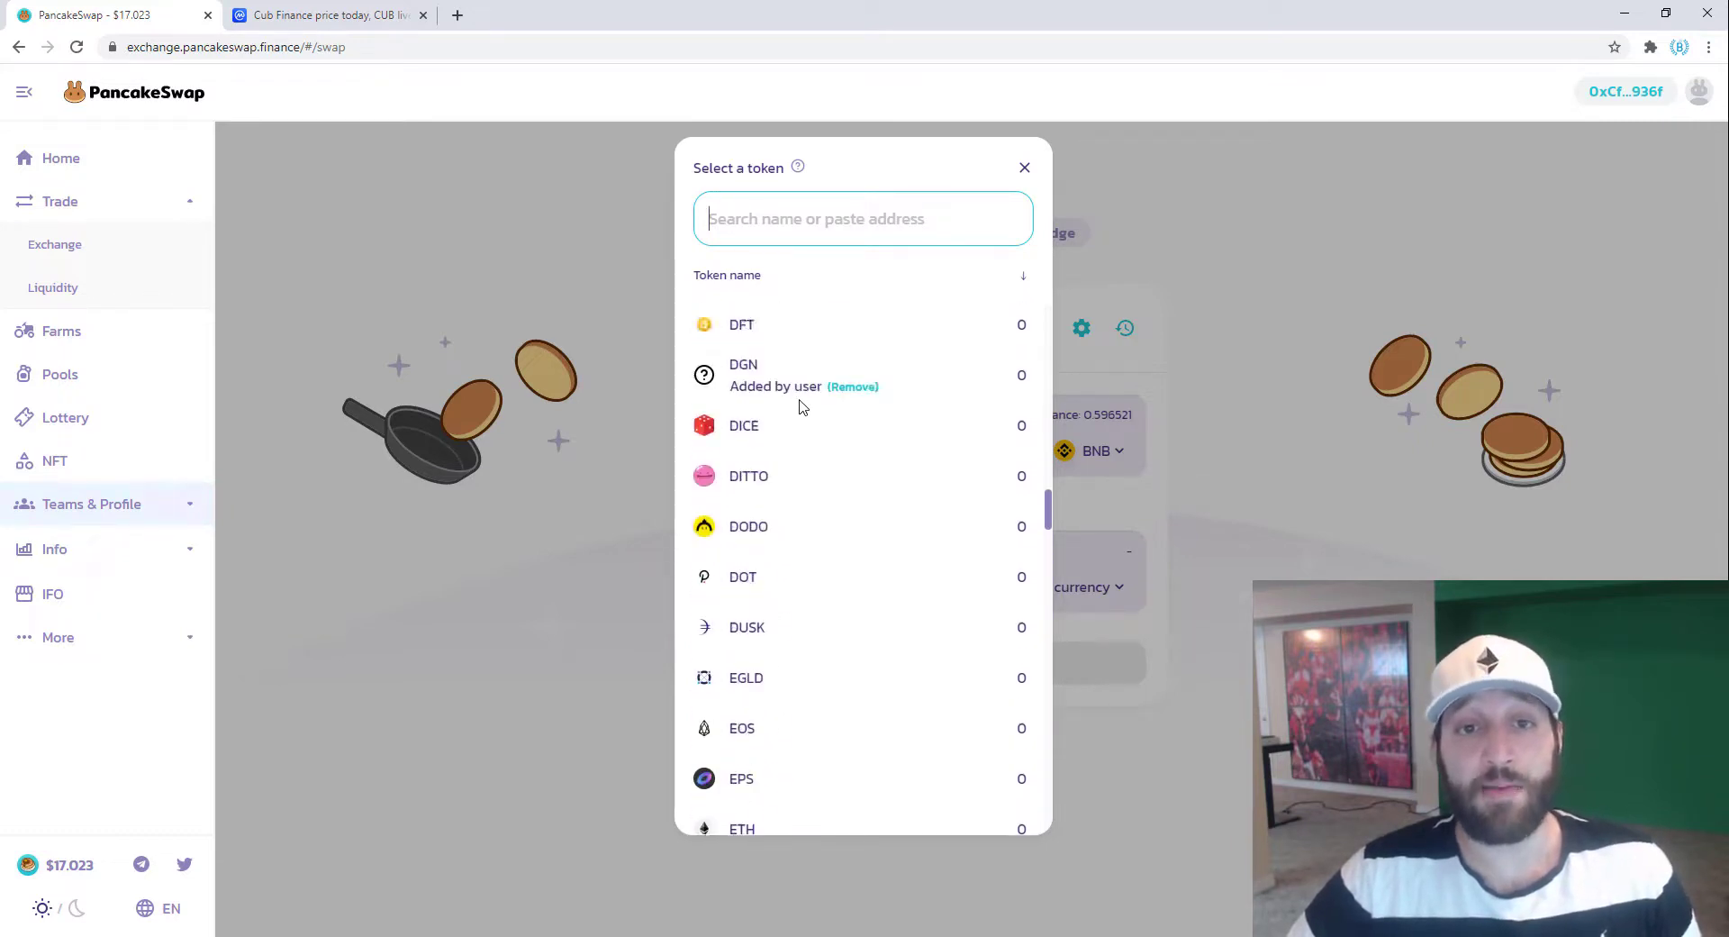
{"action": "scroll", "coordinate": [800, 407], "scroll_direction": "up", "scroll_amount": 15}
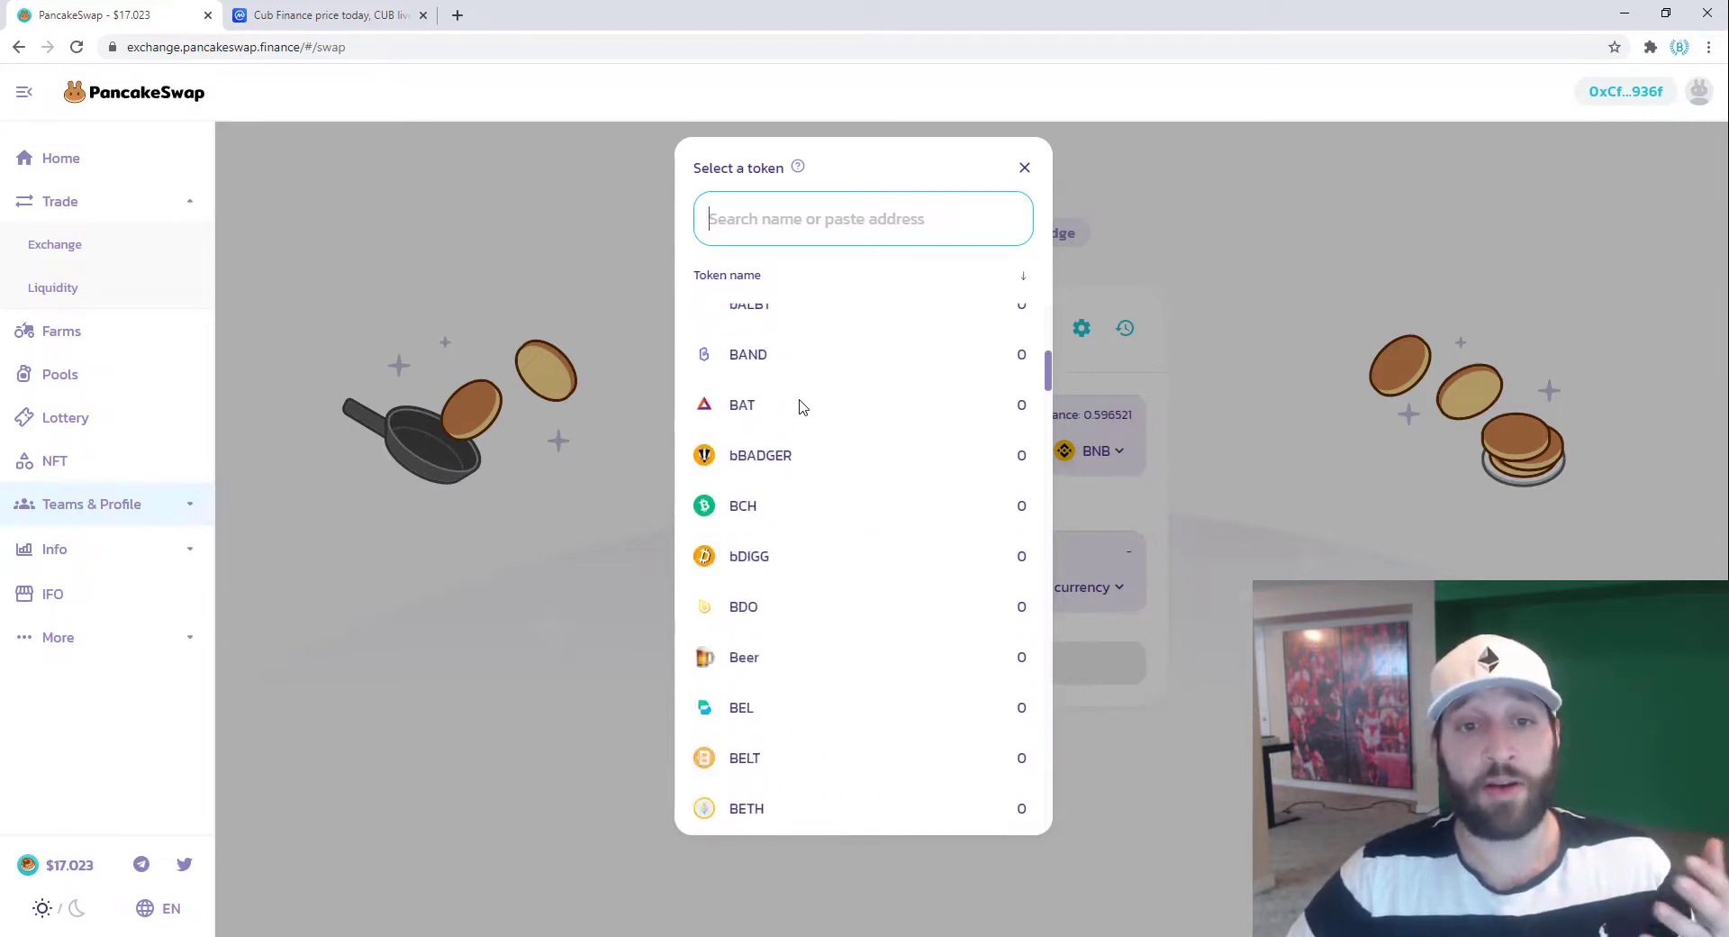
{"action": "scroll", "coordinate": [801, 407], "scroll_direction": "up", "scroll_amount": 7}
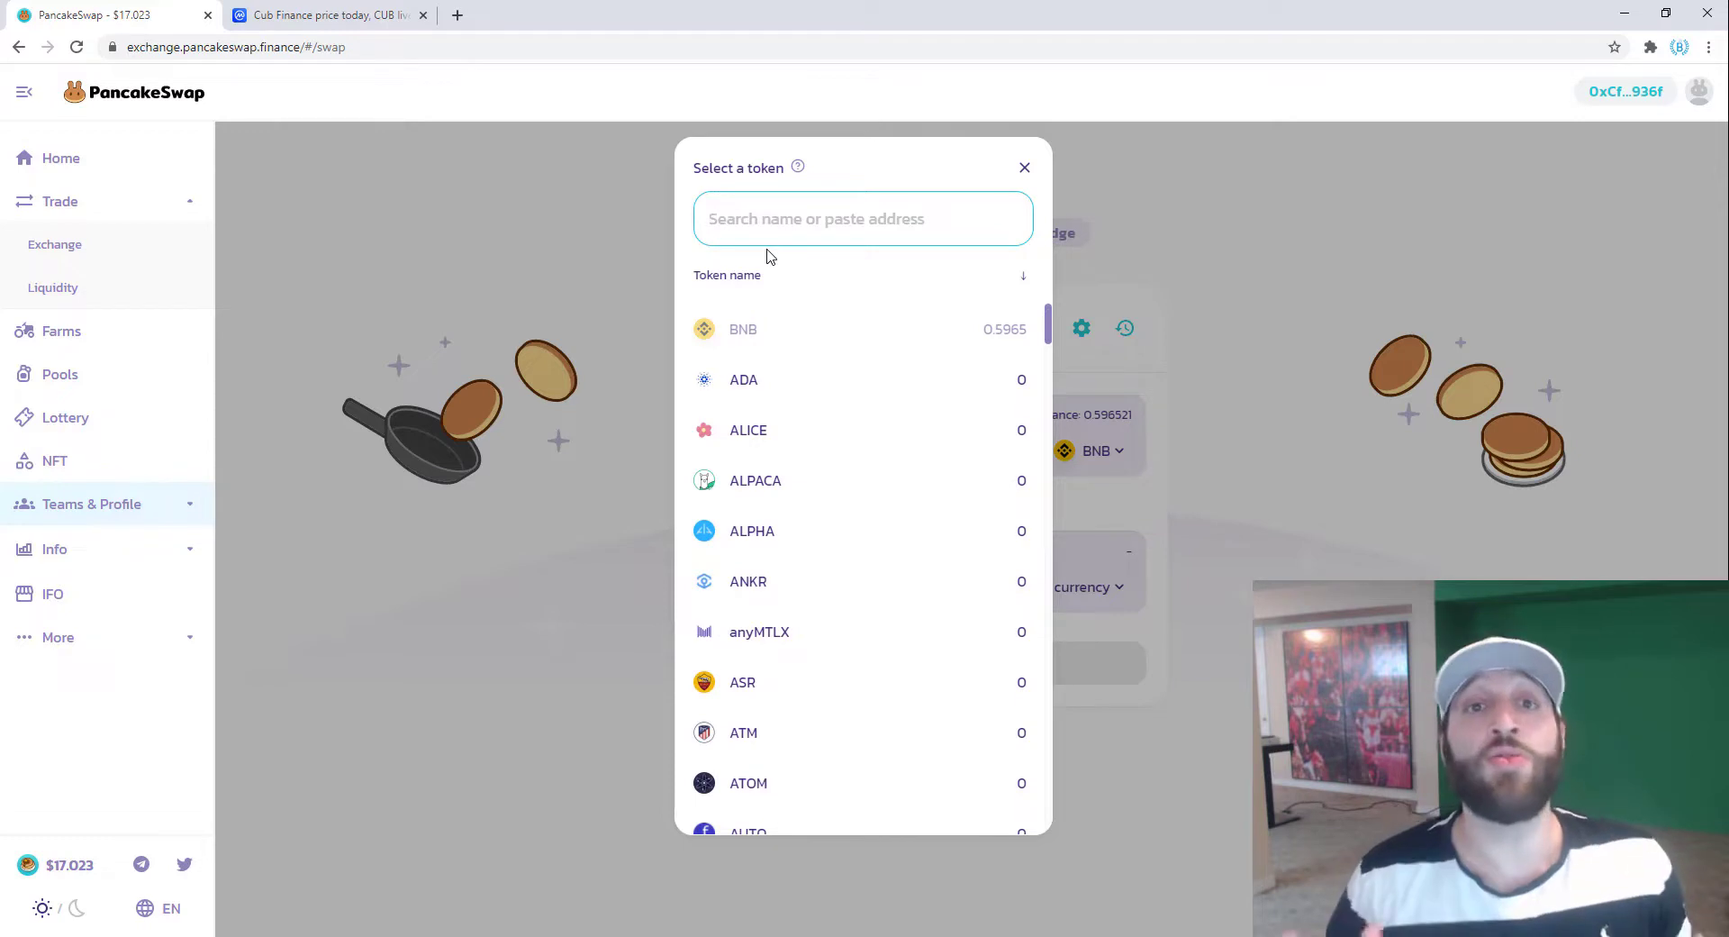
Search the tokens for cub, and copy Cub Finance's Binance Smart Chain contract address from its CoinMarketCap page
{"action": "type", "text": "cub"}
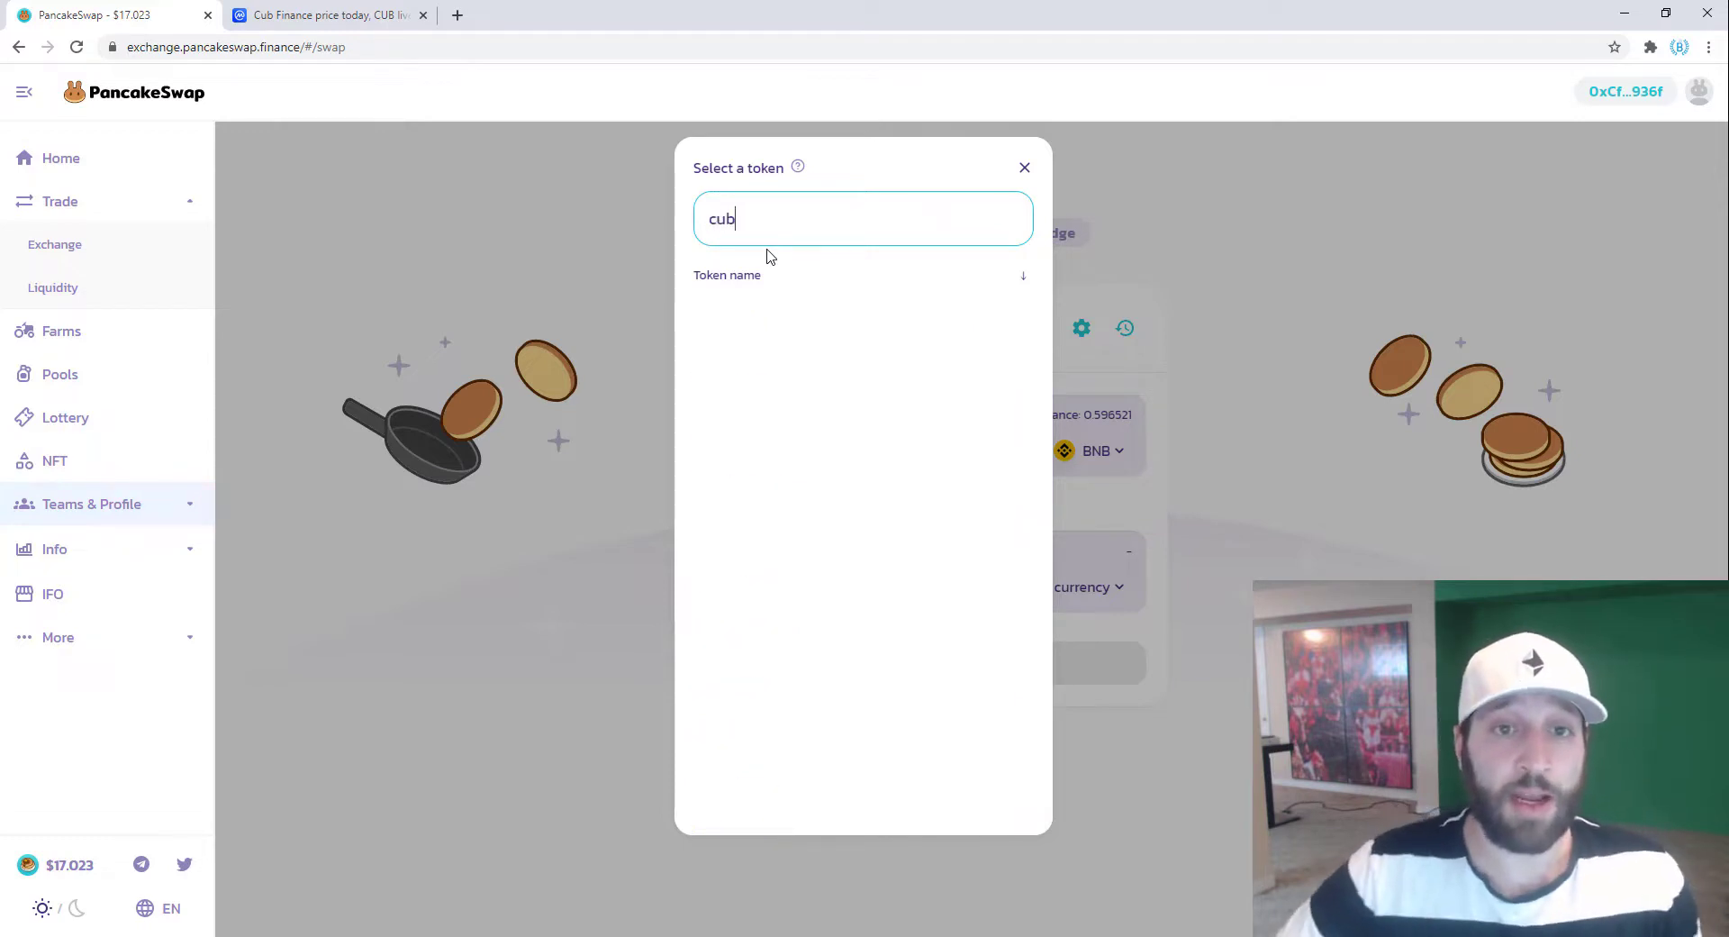
{"action": "left_click", "coordinate": [306, 15]}
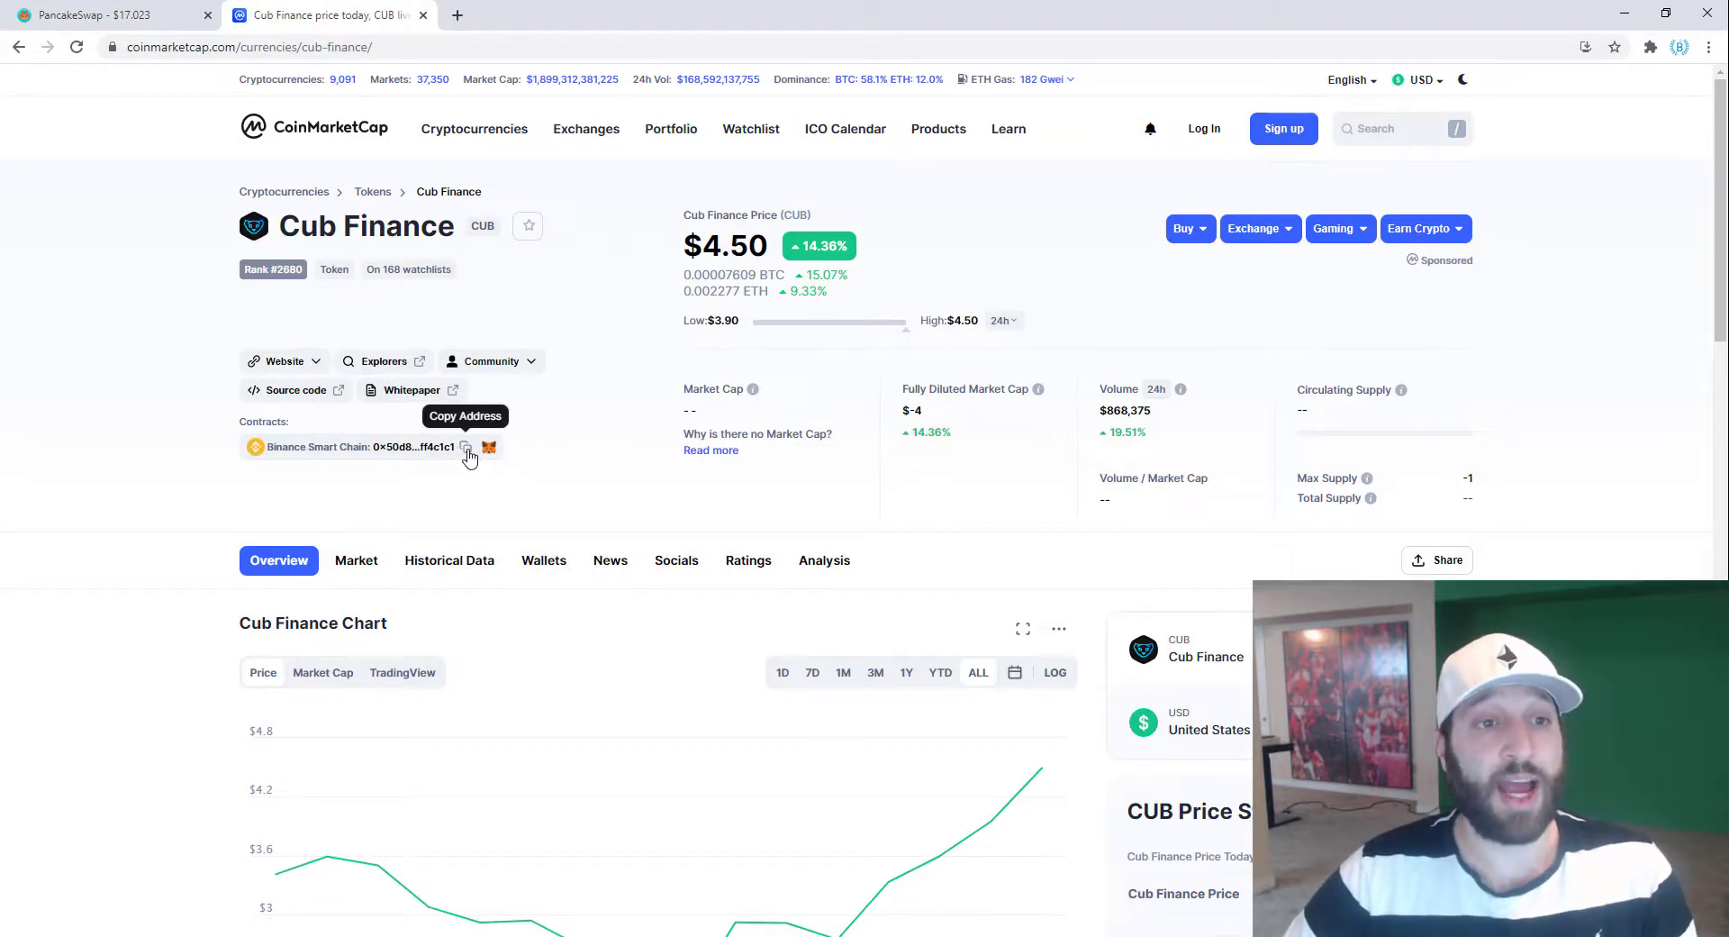
{"action": "left_click", "coordinate": [465, 448]}
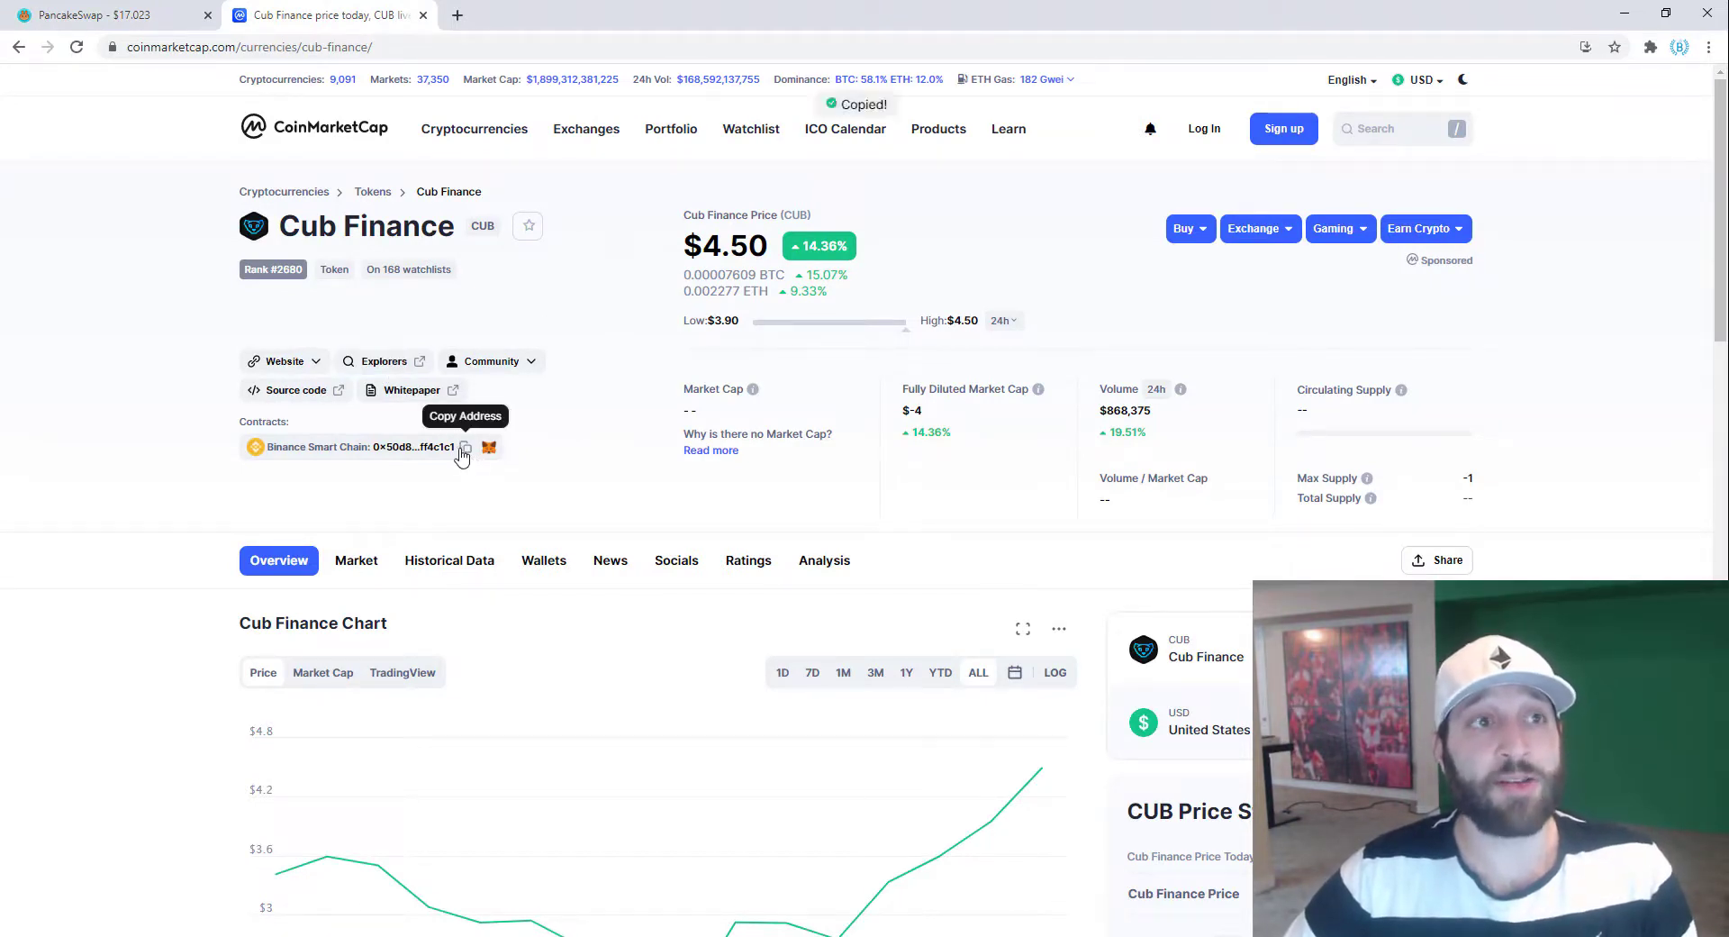
{"action": "left_click", "coordinate": [108, 15]}
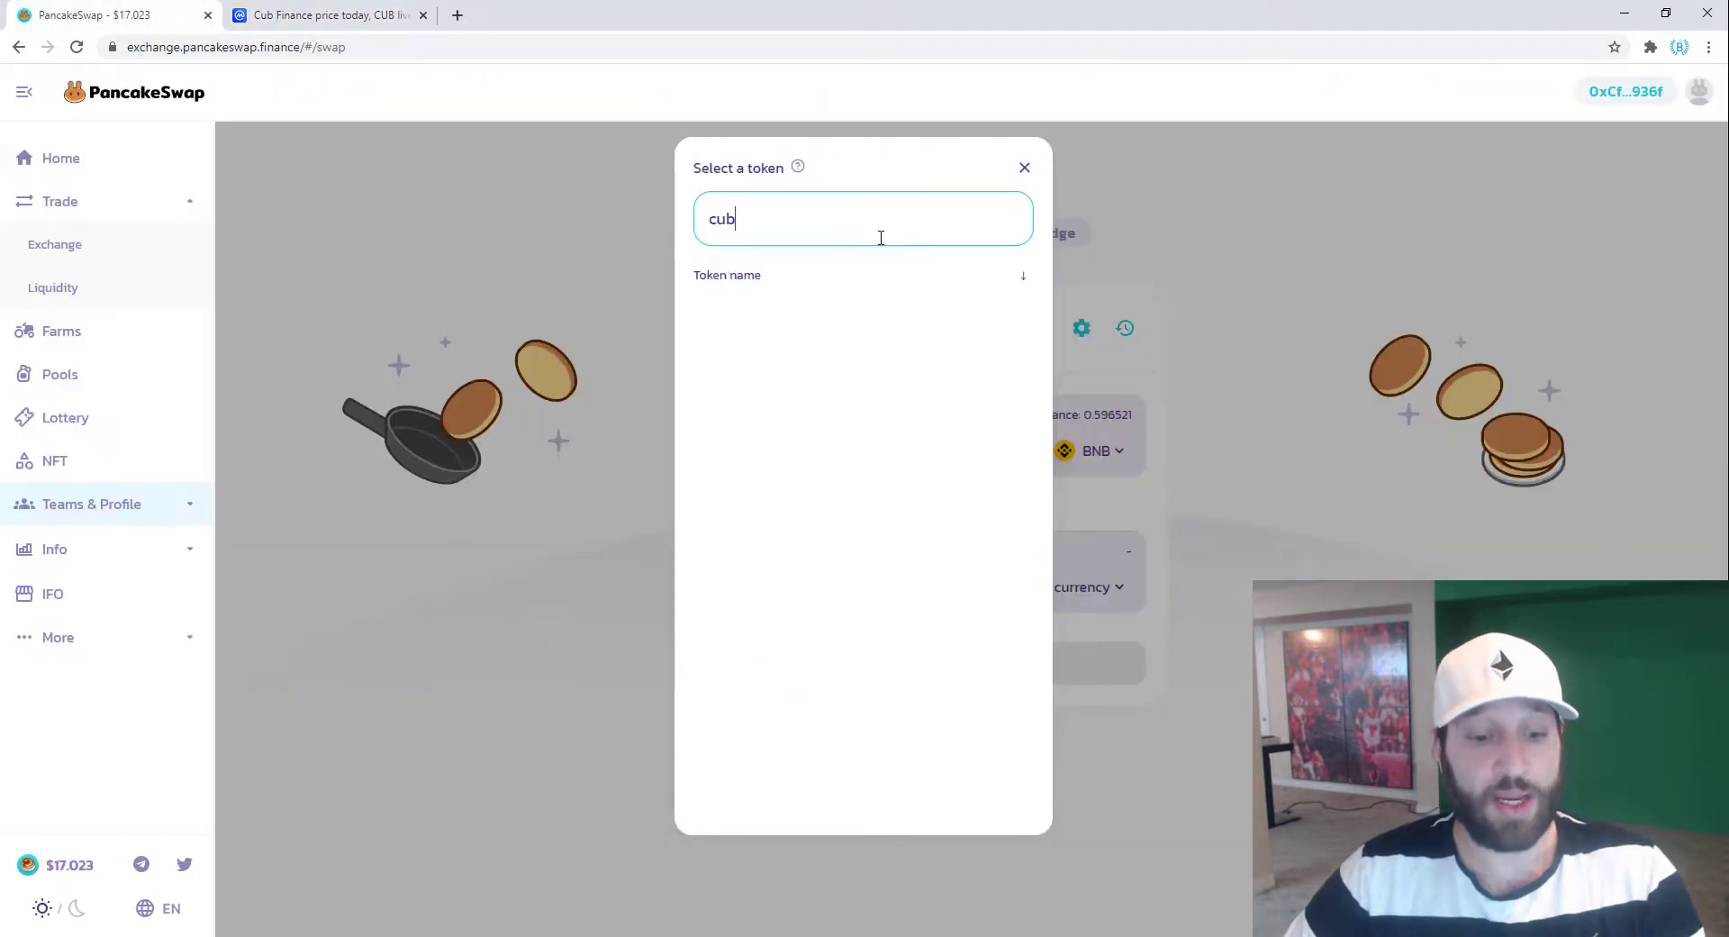
Look up the token by the copied contract address, add CUB to the token list and select it as the token to receive
{"action": "key", "text": "ctrl+a"}
{"action": "key", "text": "ctrl+v"}
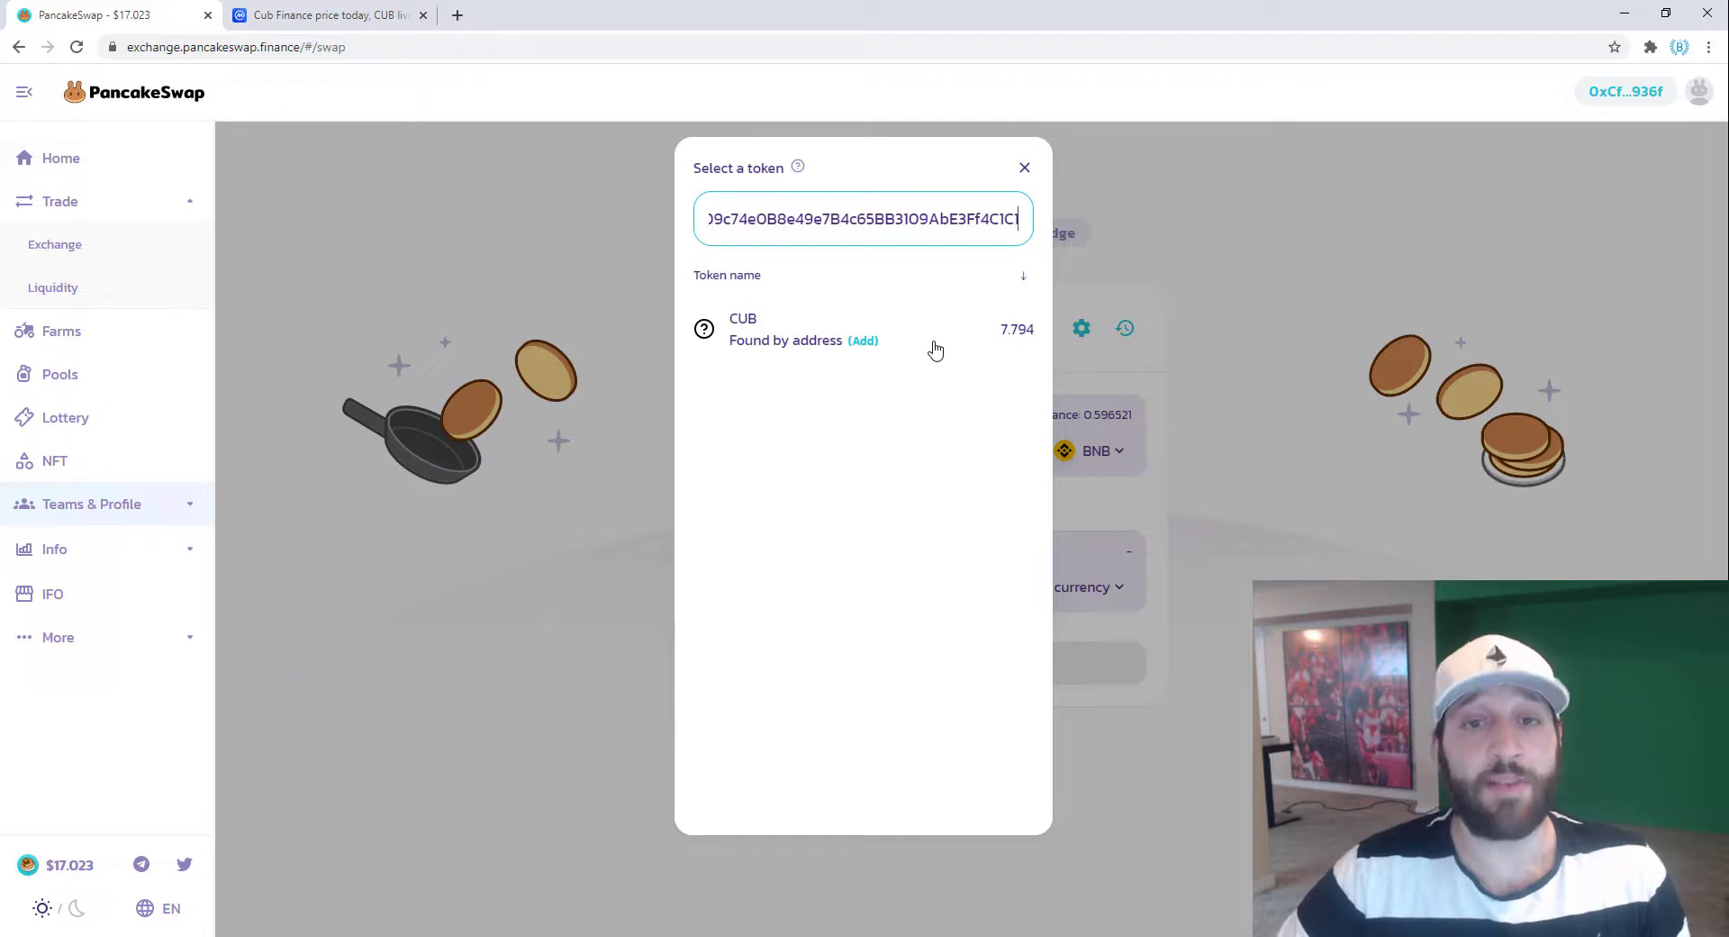
{"action": "left_click", "coordinate": [863, 342]}
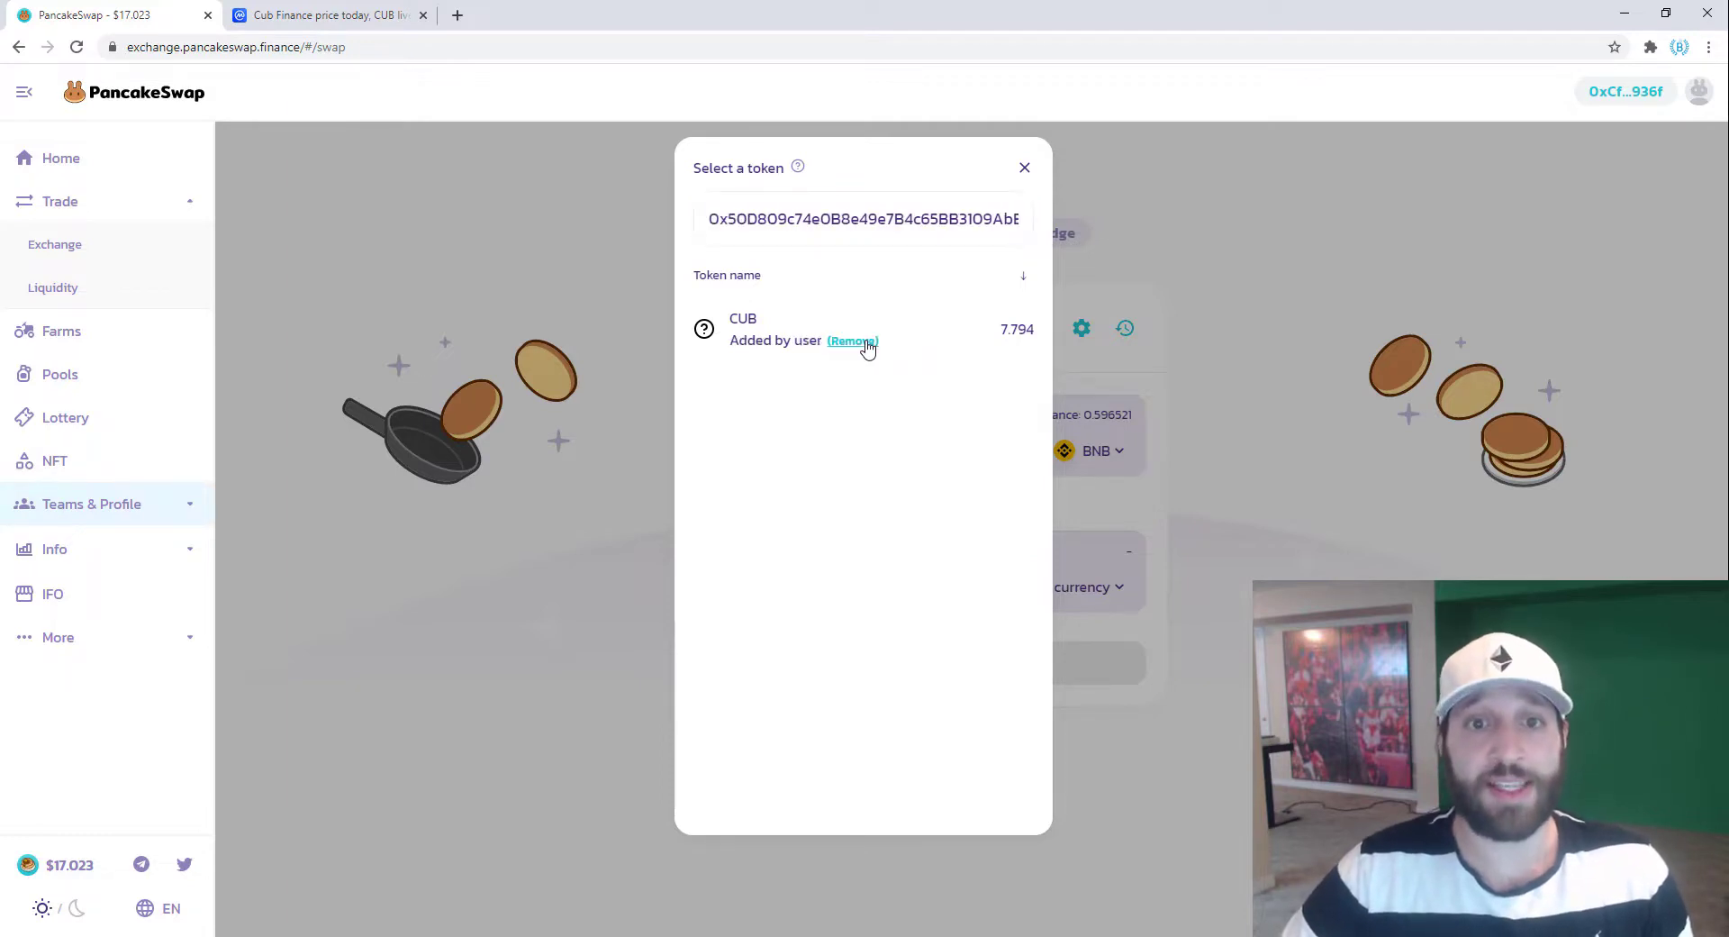
{"action": "left_click", "coordinate": [748, 323]}
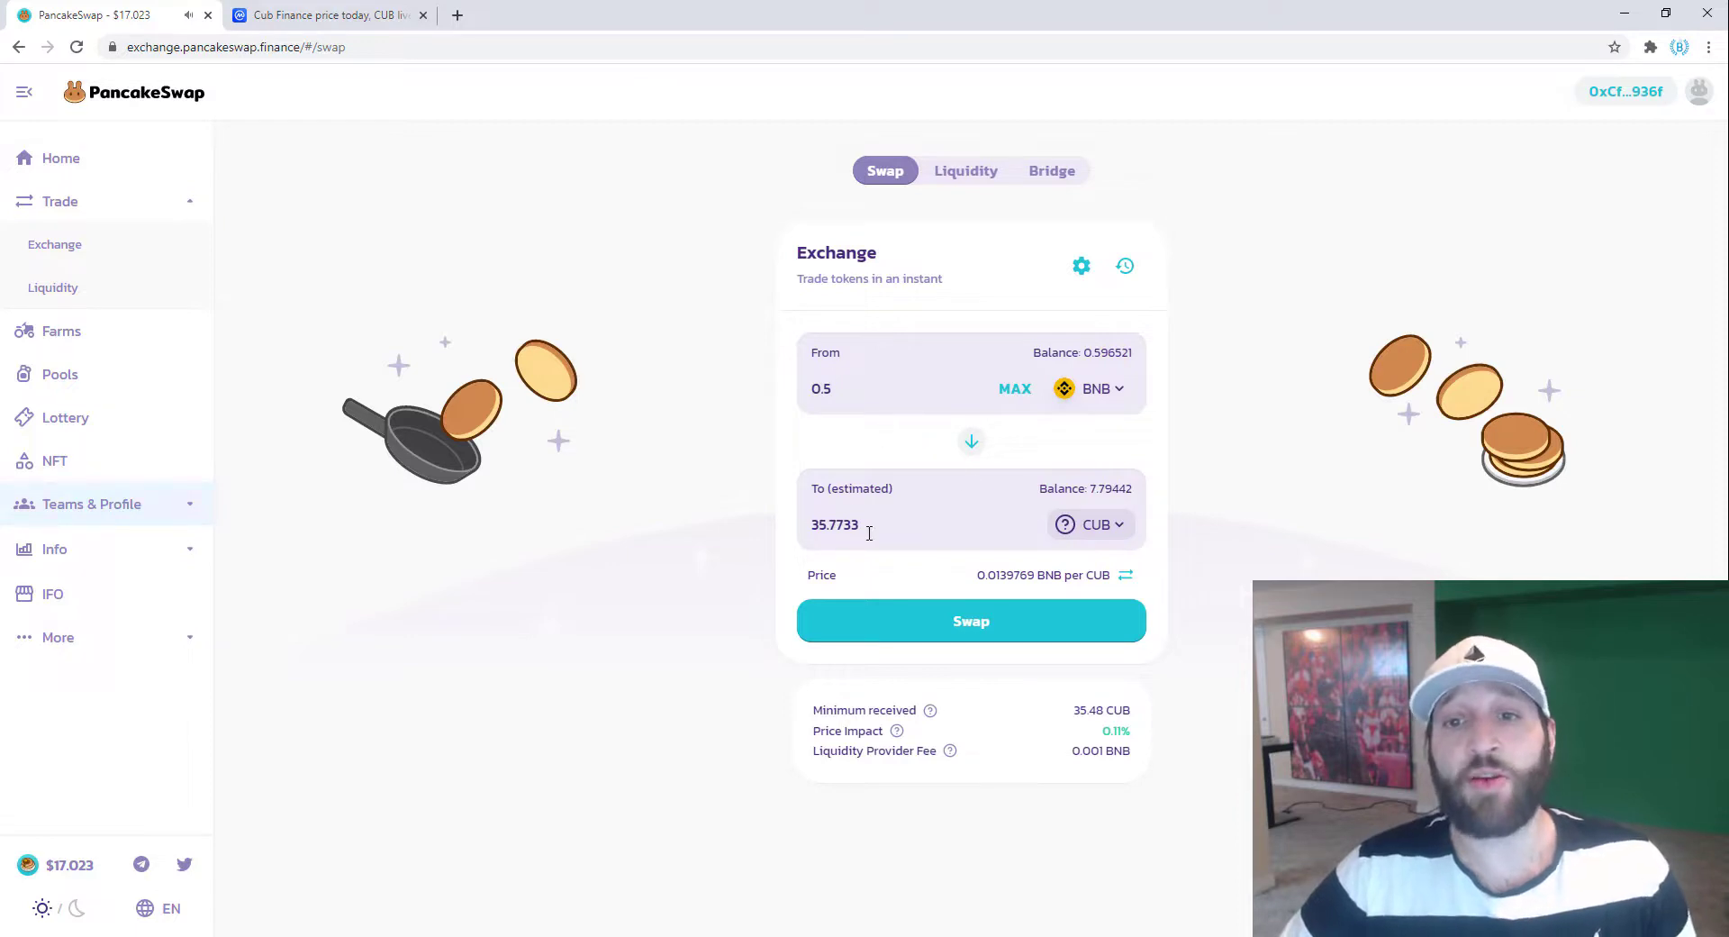
Swap the 0.5 BNB for CUB, confirm the transaction in MetaMask, and close the submission notice
{"action": "left_click", "coordinate": [973, 623]}
{"action": "left_click", "coordinate": [856, 670]}
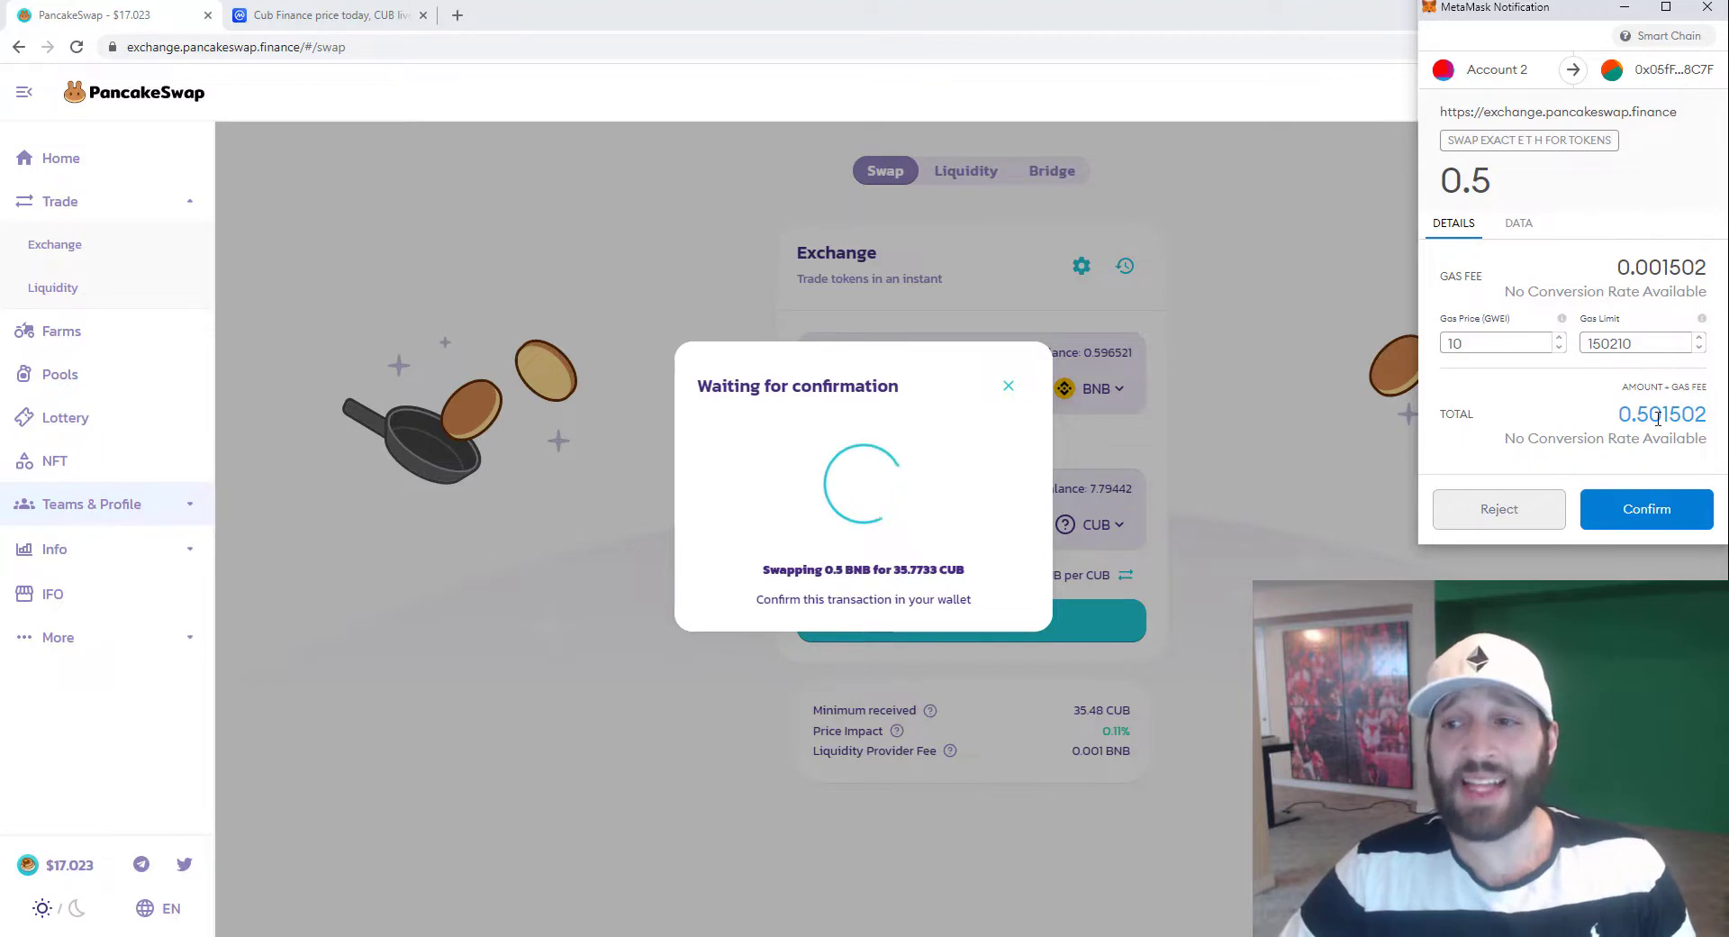
{"action": "left_click", "coordinate": [1655, 511]}
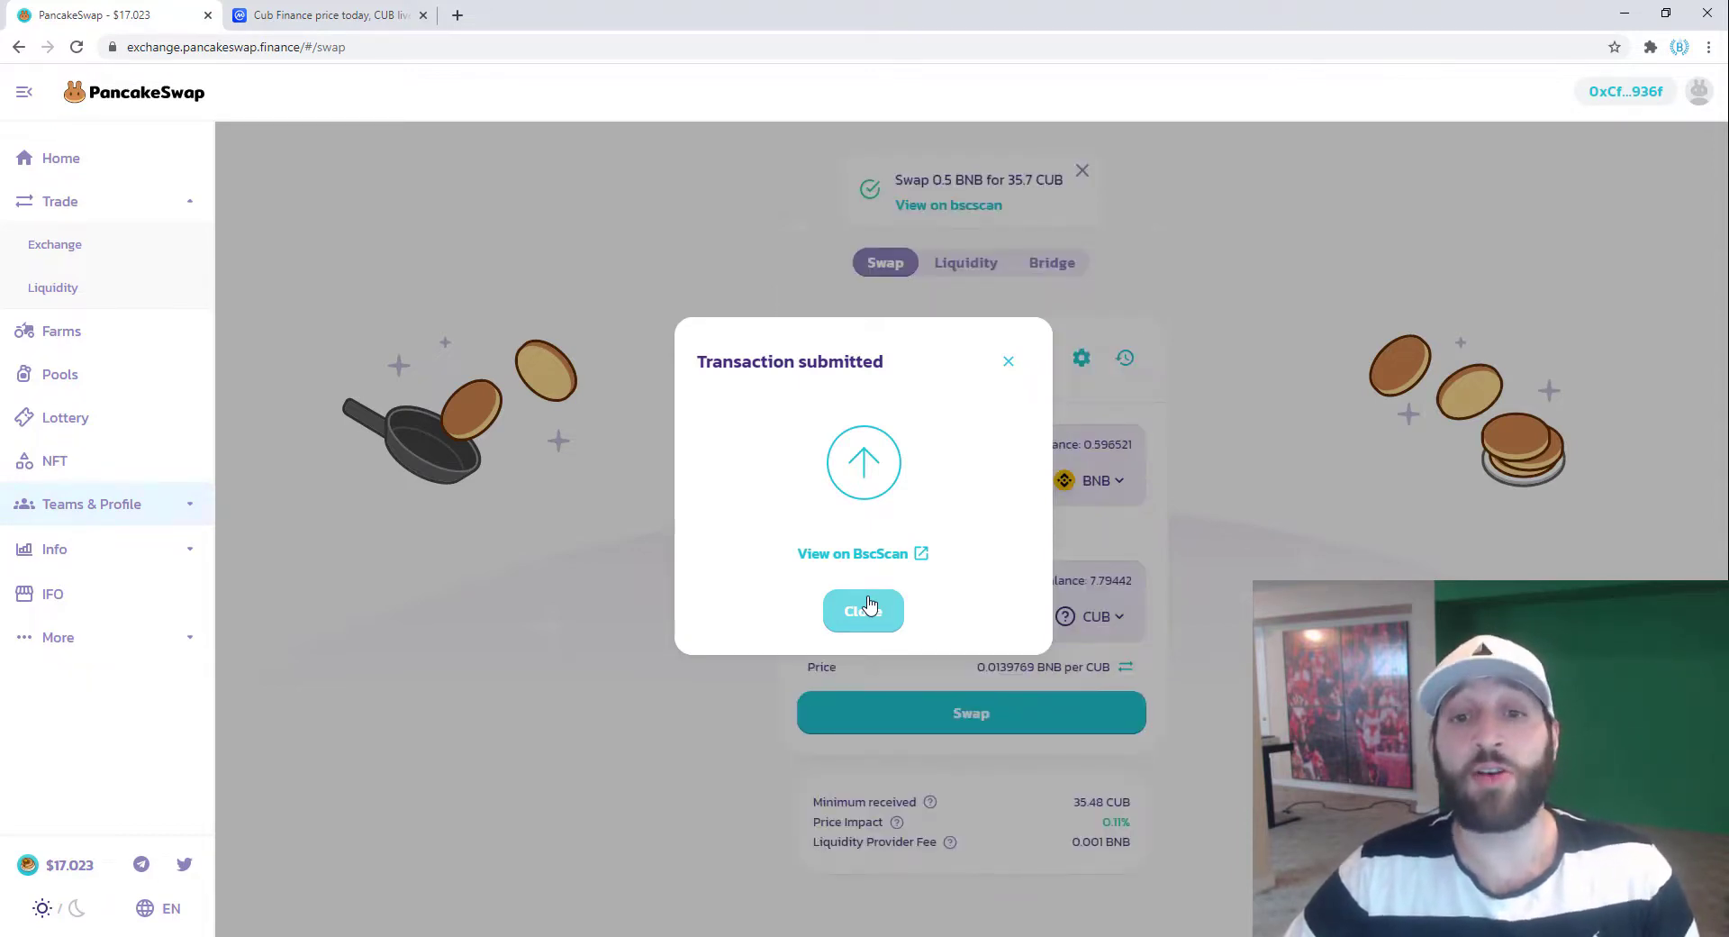
{"action": "left_click", "coordinate": [865, 610]}
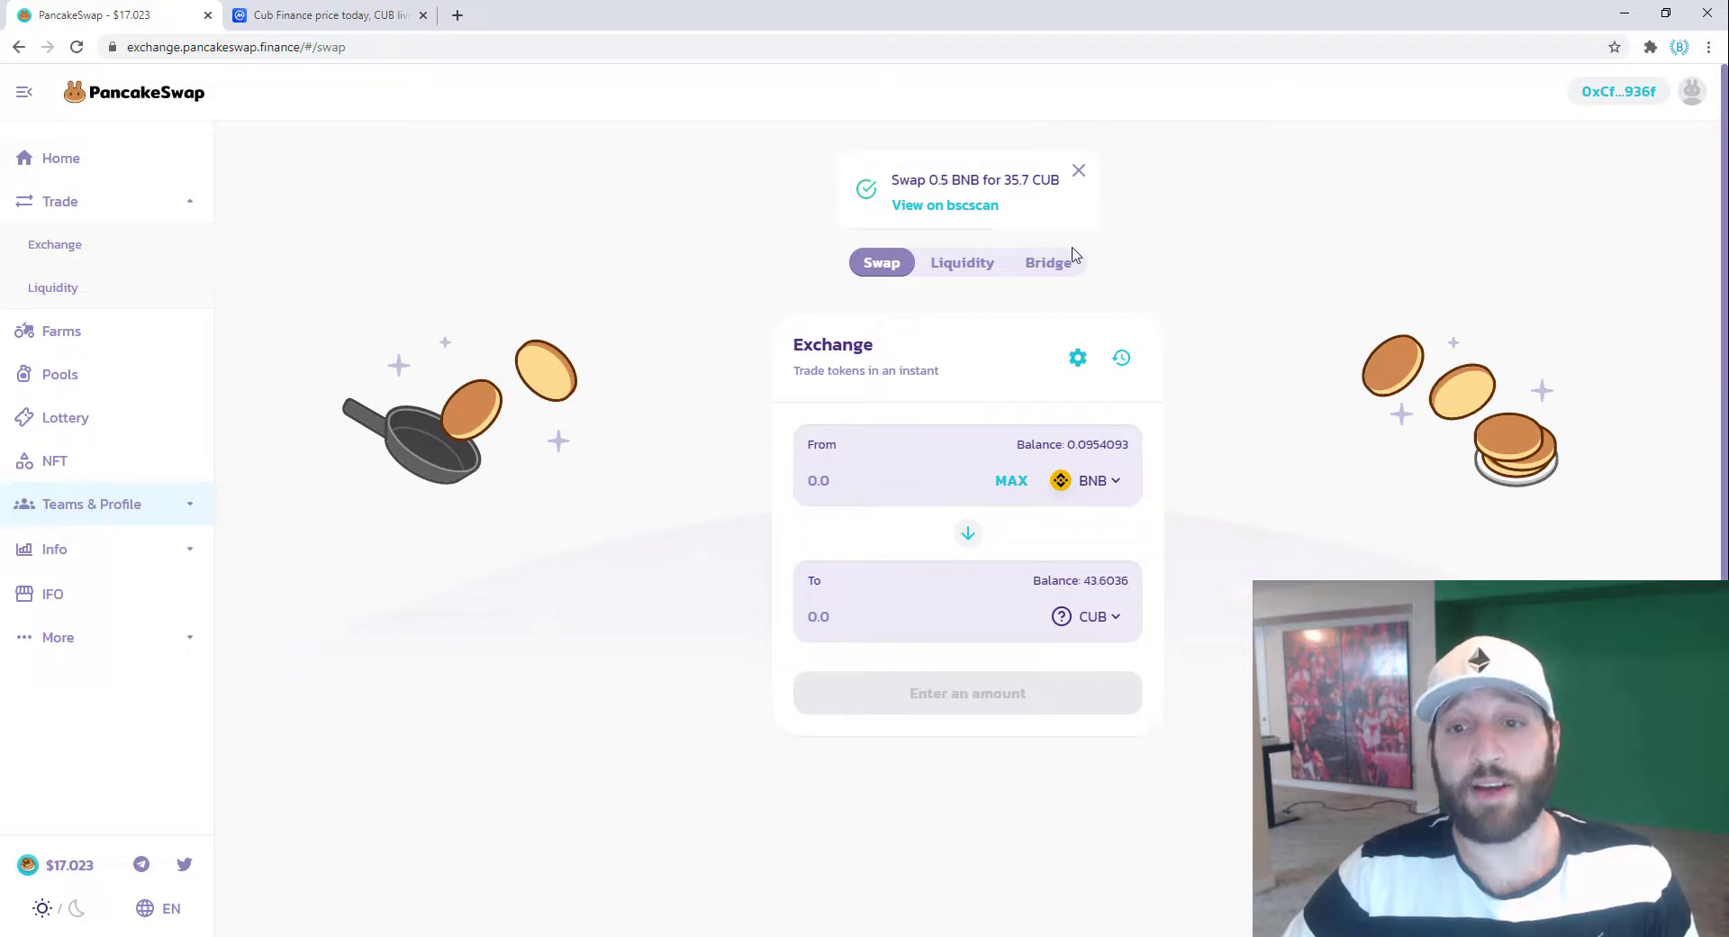
Reverse the swap direction to CUB for BNB, fill in the maximum CUB balance, and dismiss the completed-swap notification
{"action": "left_click", "coordinate": [968, 534]}
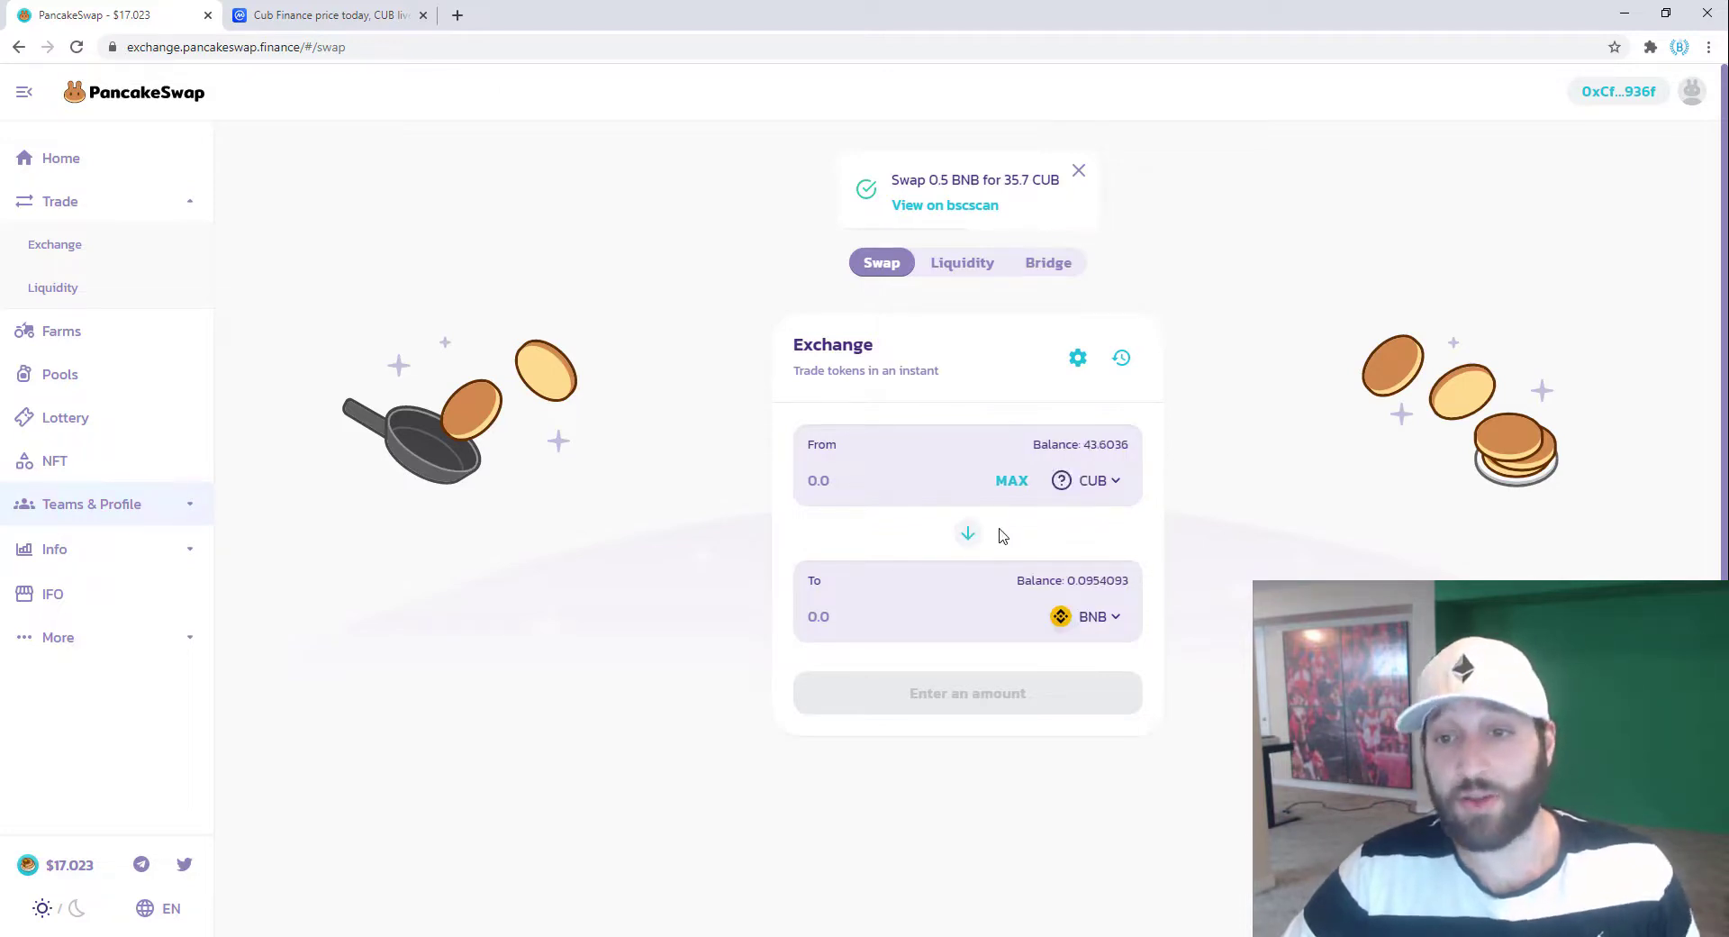
{"action": "left_click", "coordinate": [1014, 482]}
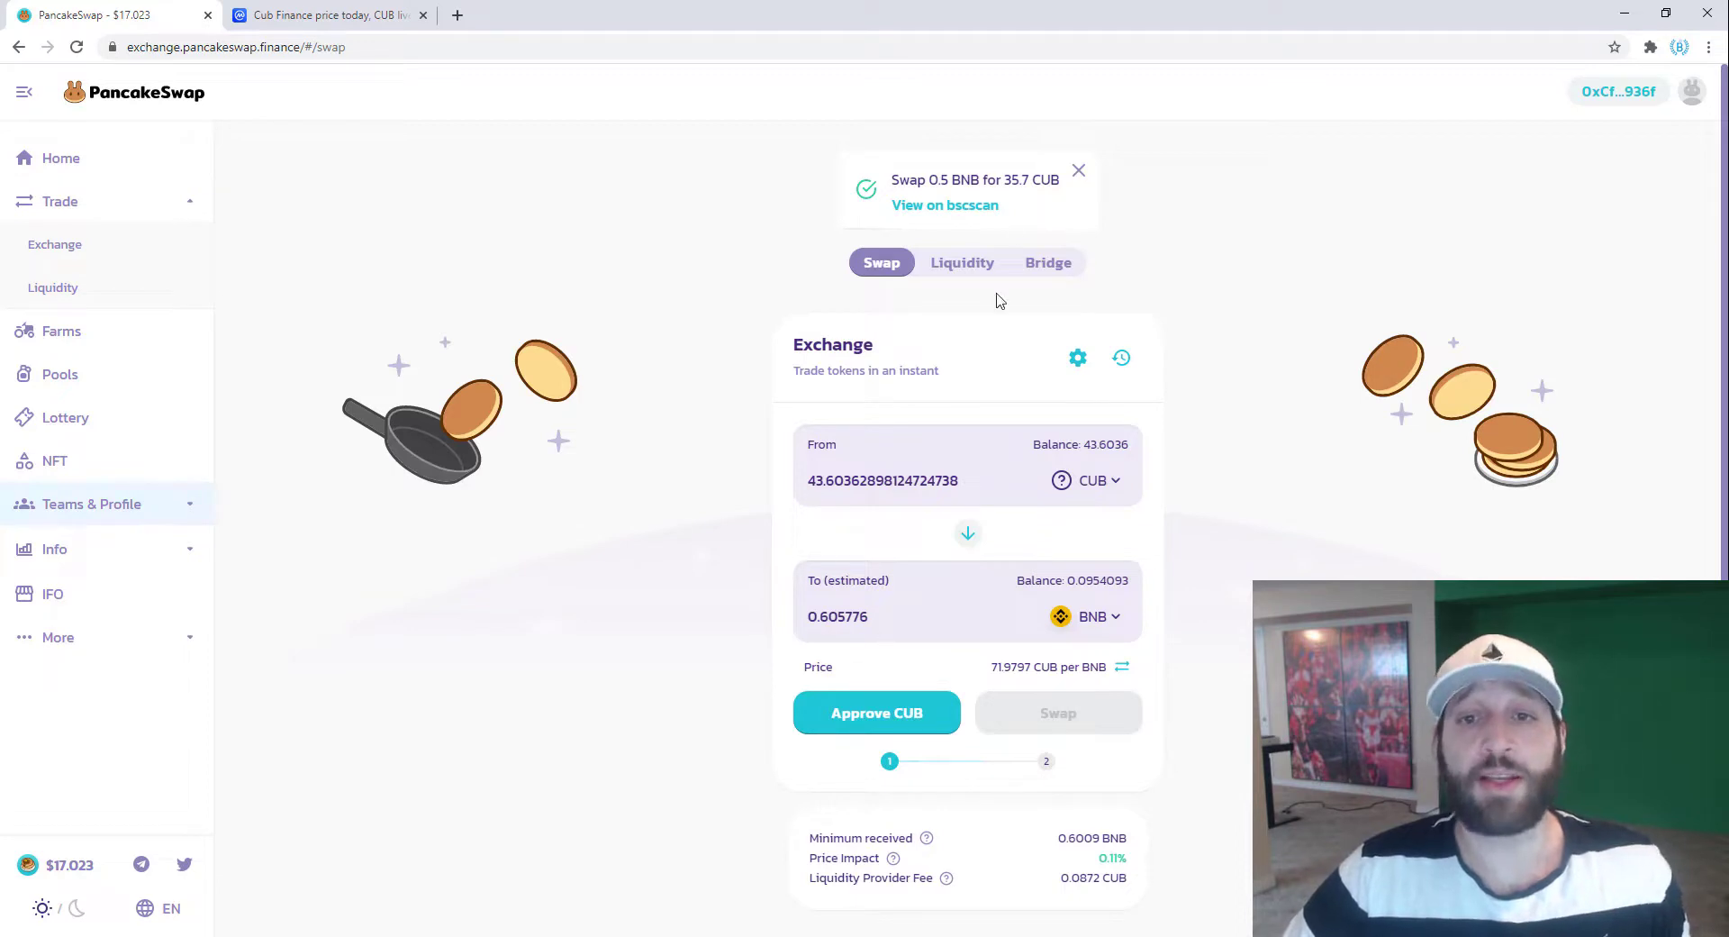
{"action": "left_click", "coordinate": [1079, 172]}
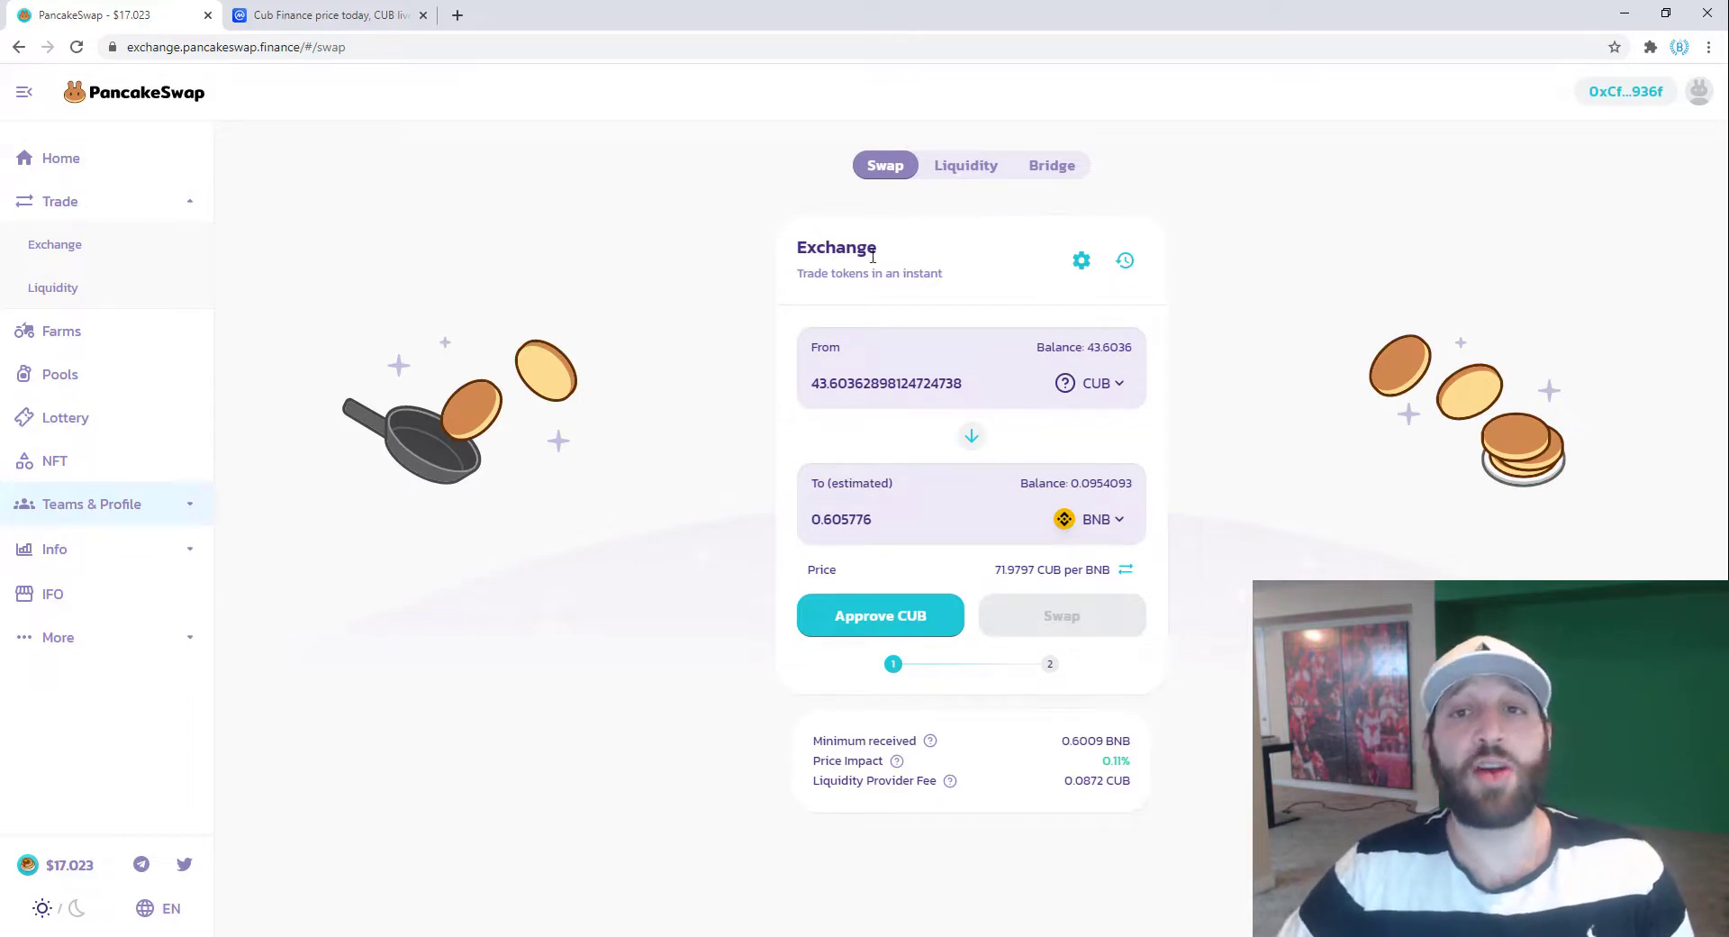
View the Liquidity page and look over the home page's farming, lottery and CAKE statistics
{"action": "left_click", "coordinate": [981, 166]}
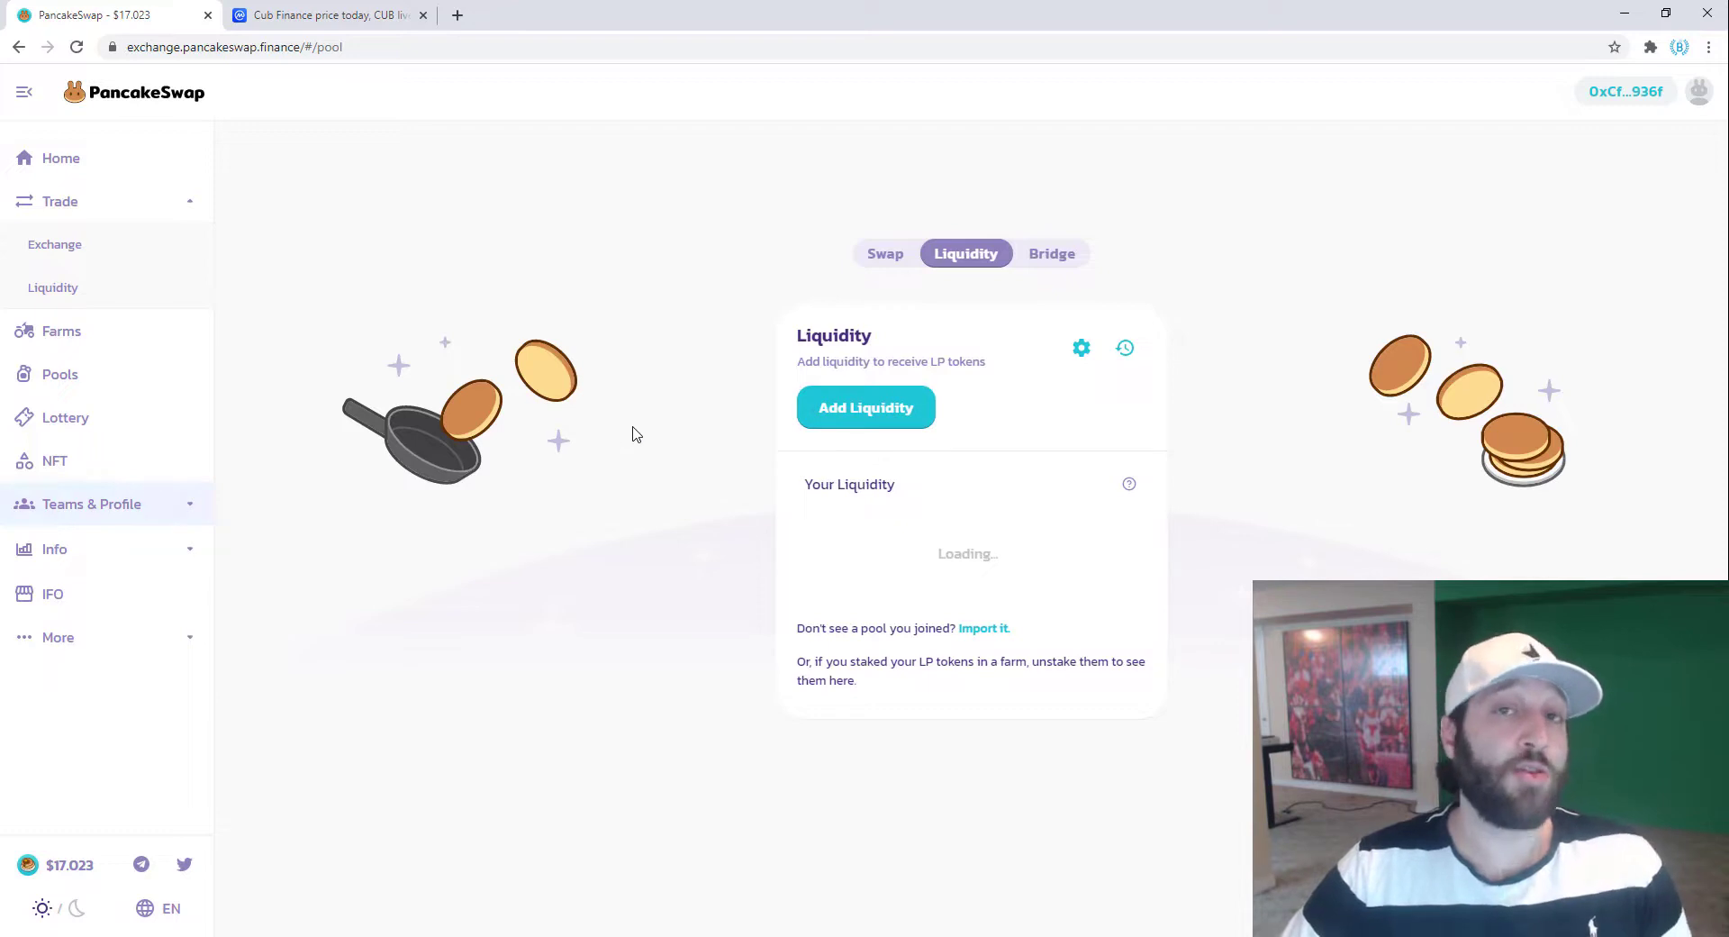
{"action": "left_click", "coordinate": [108, 165]}
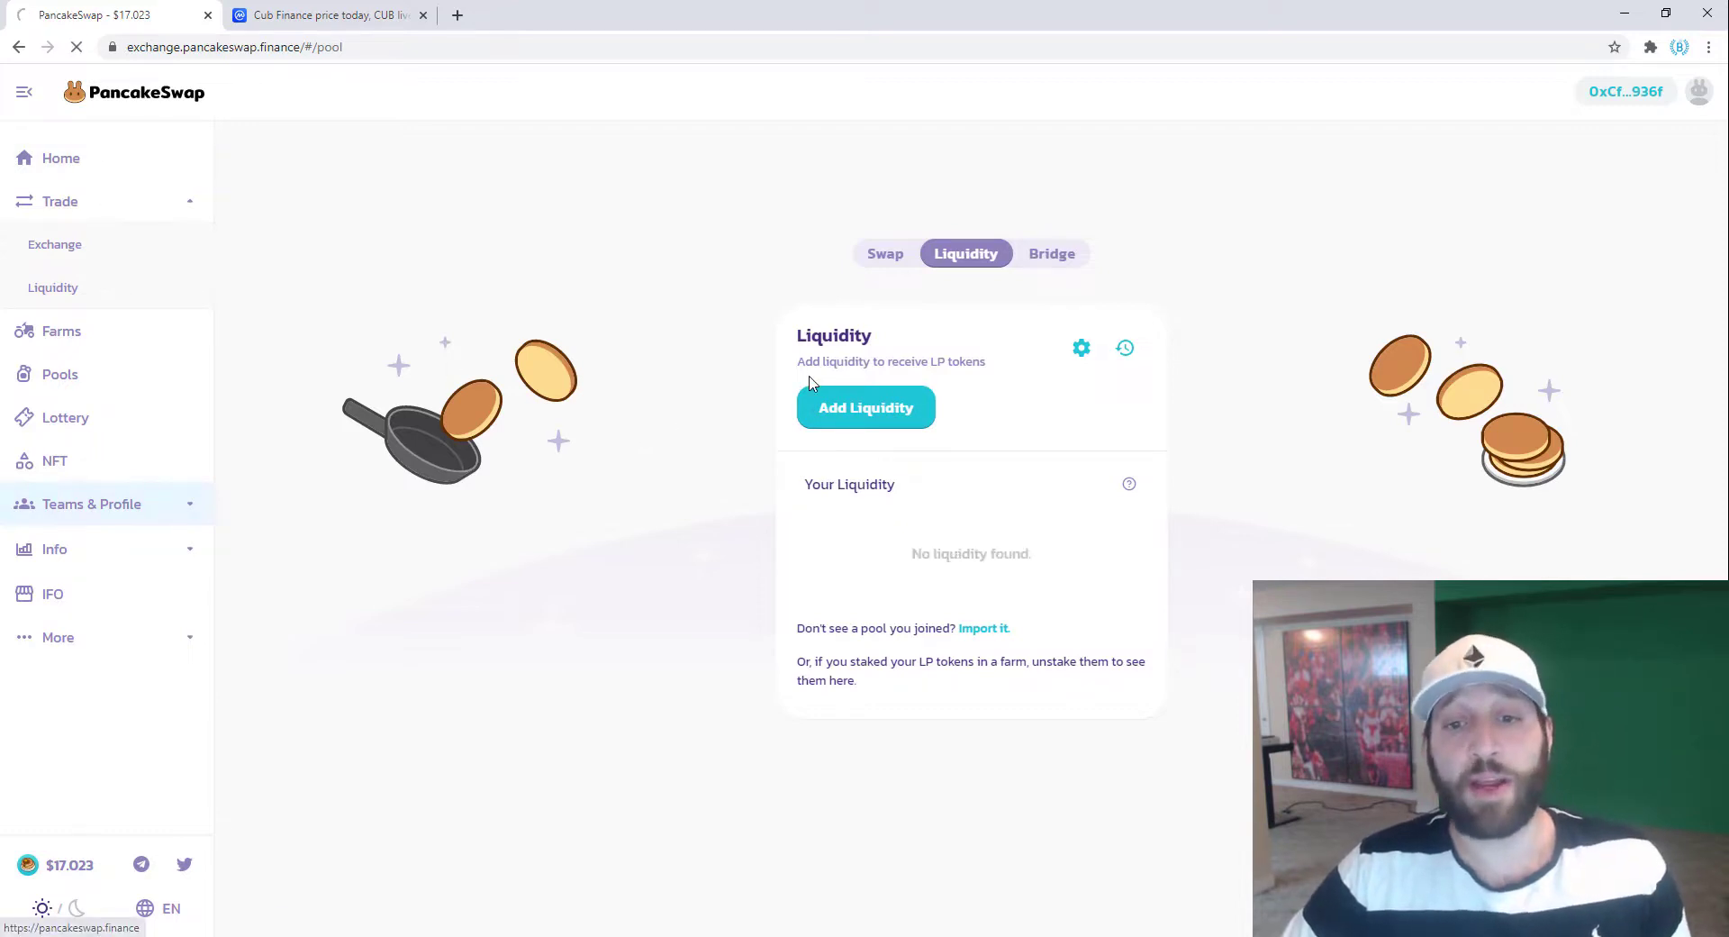
{"action": "scroll", "coordinate": [896, 509], "scroll_direction": "down", "scroll_amount": 3}
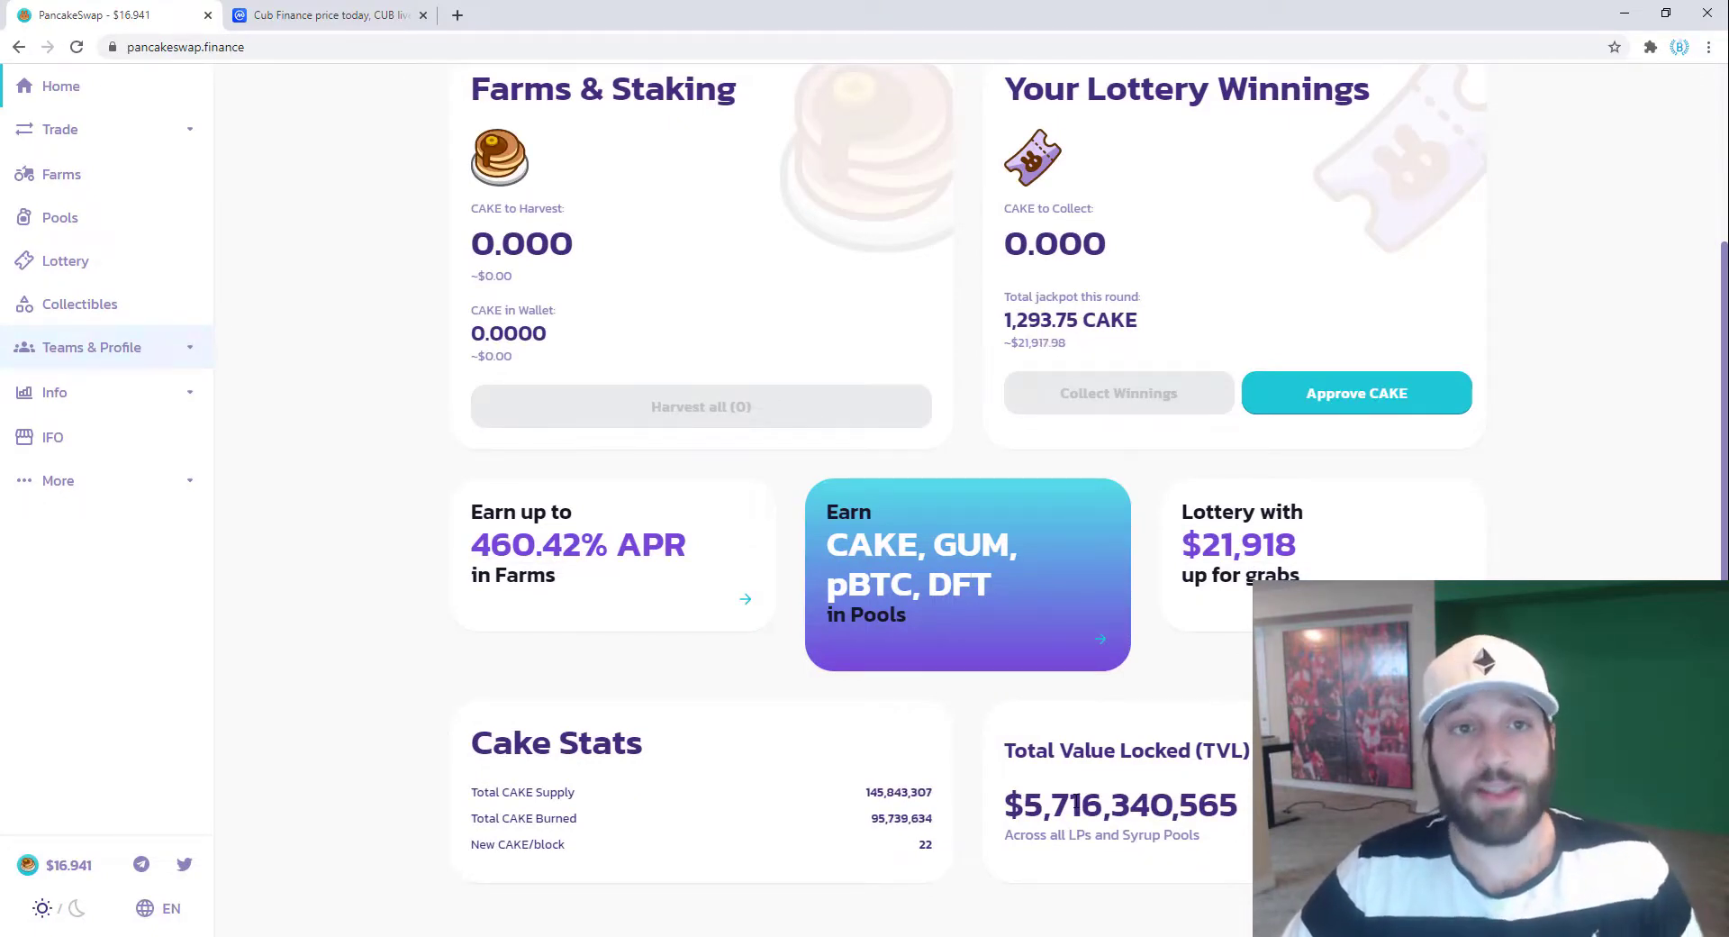
{"action": "scroll", "coordinate": [856, 726], "scroll_direction": "up", "scroll_amount": 3}
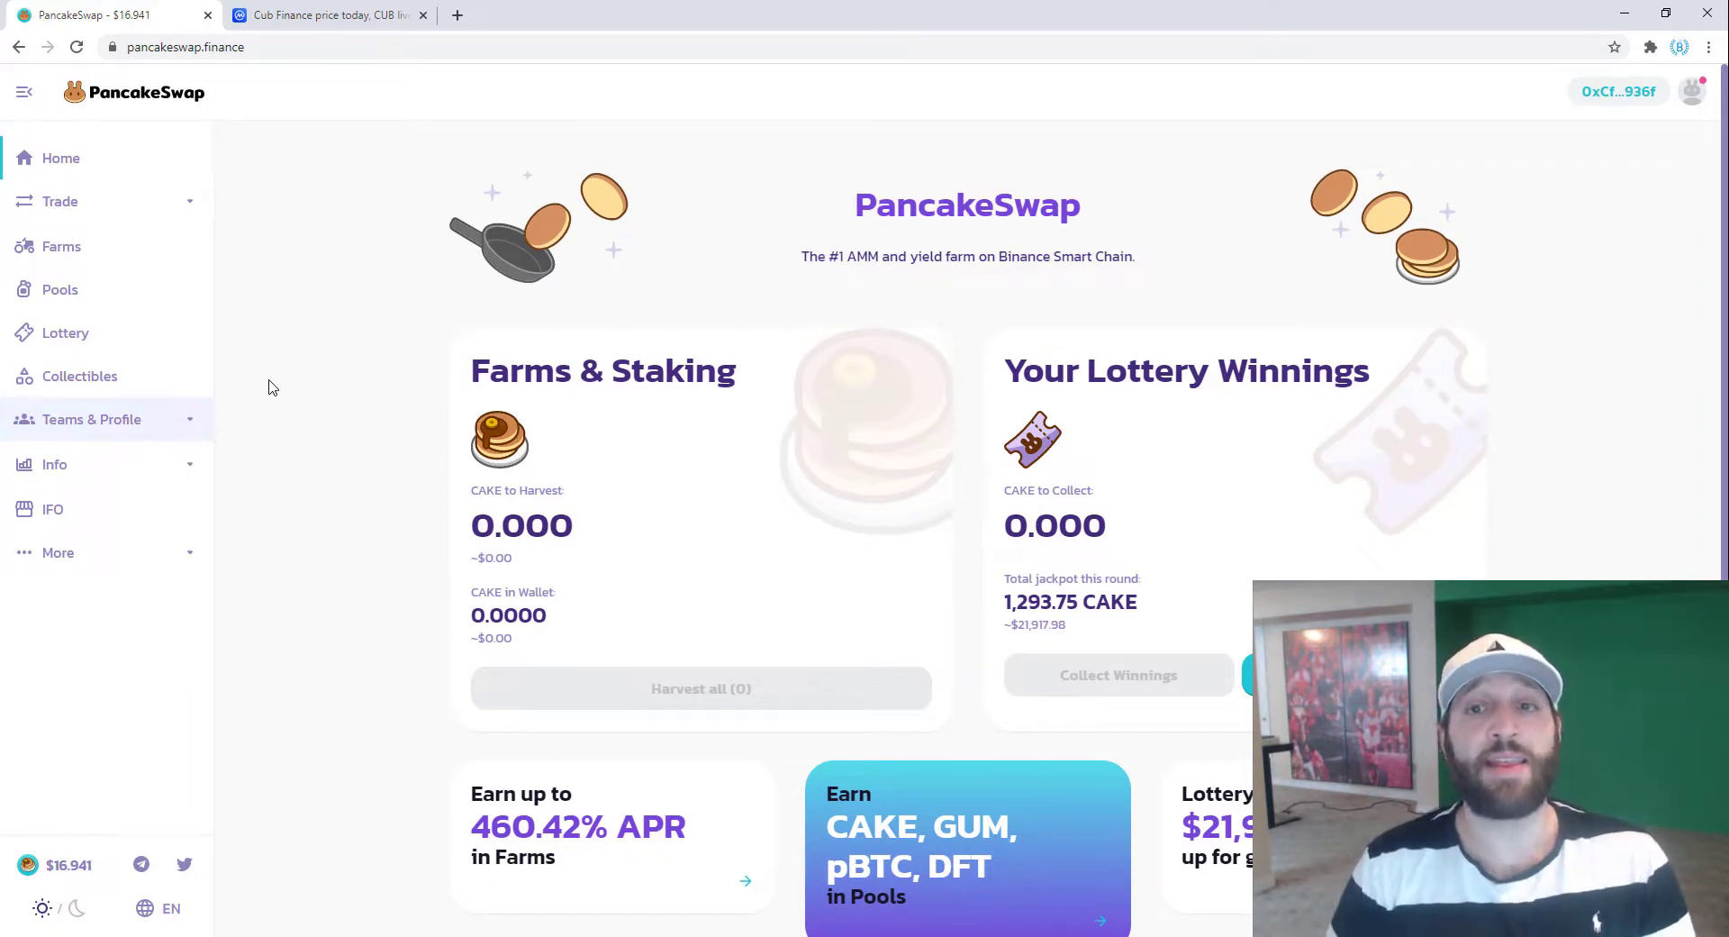
Browse the live farms, expand the CAKE-BNB farm, and open the page for getting its LP tokens
{"action": "left_click", "coordinate": [142, 244]}
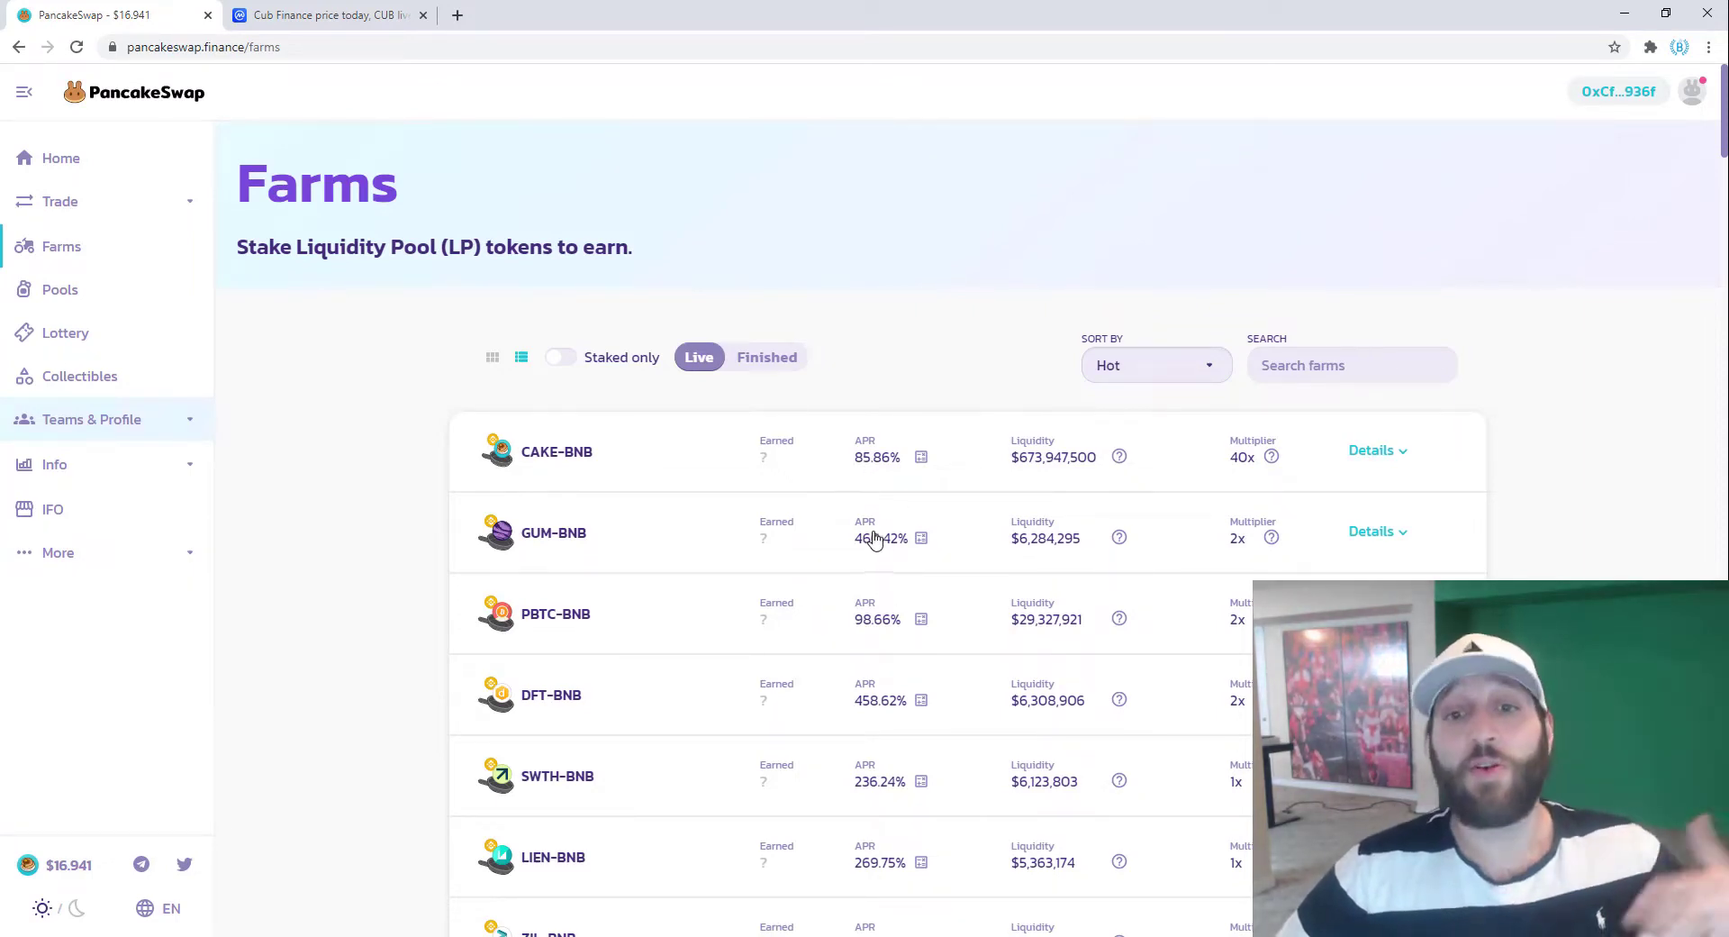
{"action": "scroll", "coordinate": [887, 538], "scroll_direction": "down", "scroll_amount": 5}
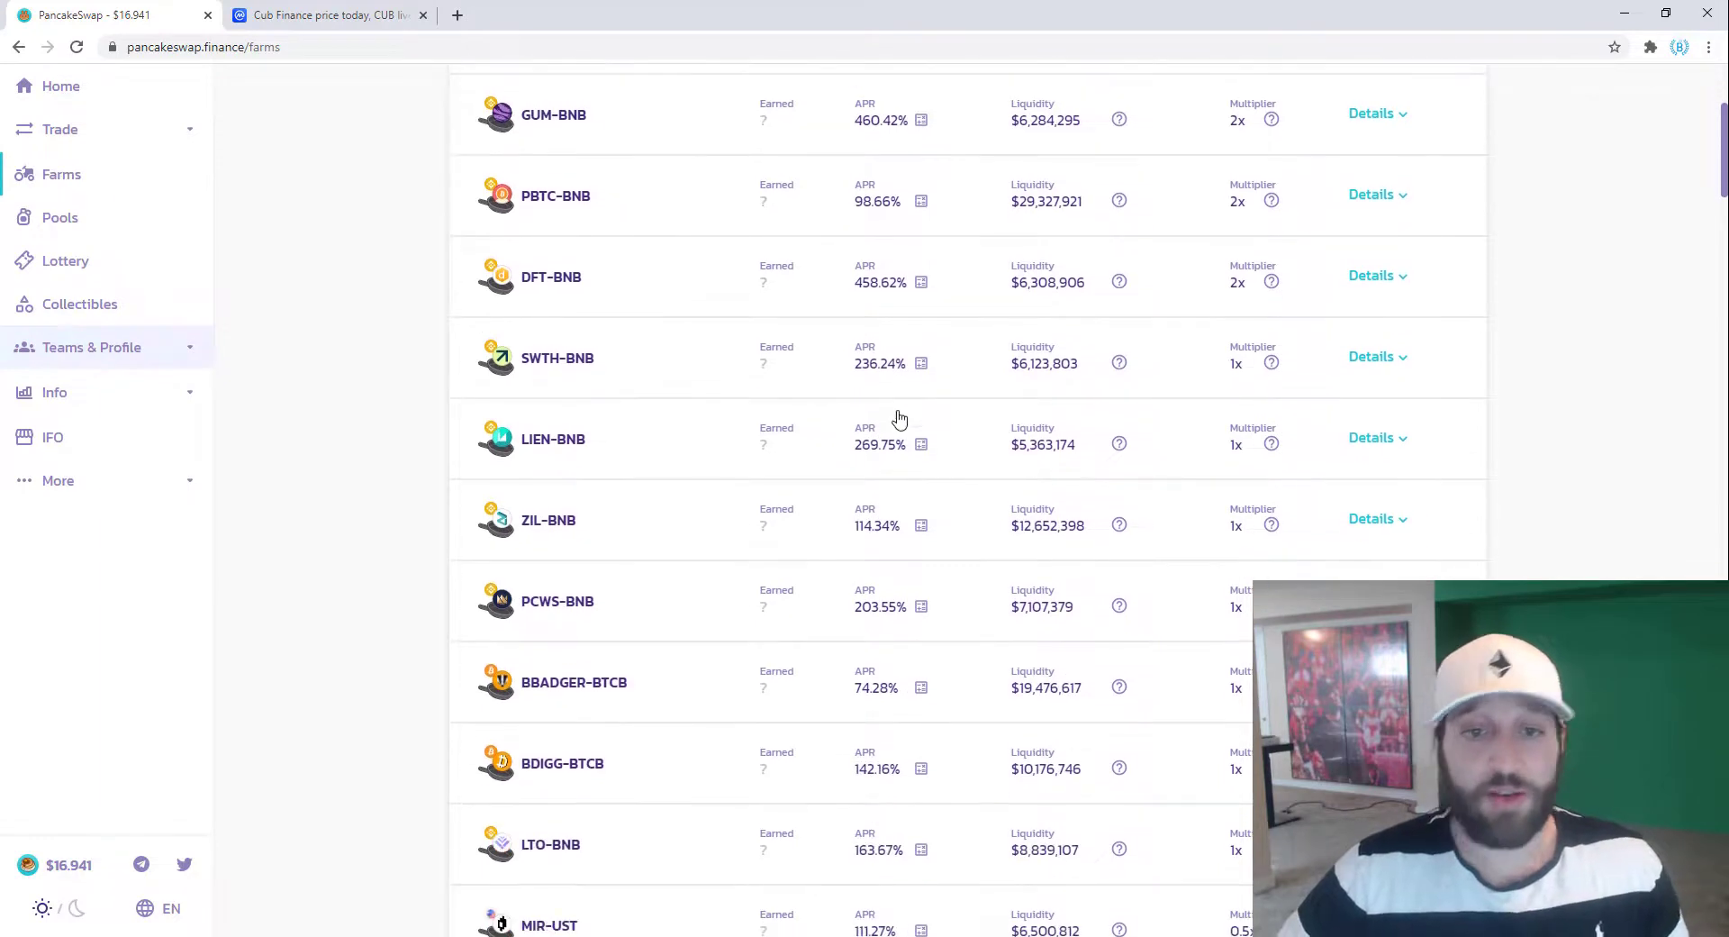
{"action": "scroll", "coordinate": [834, 444], "scroll_direction": "down", "scroll_amount": 2}
{"action": "scroll", "coordinate": [919, 478], "scroll_direction": "up", "scroll_amount": 5}
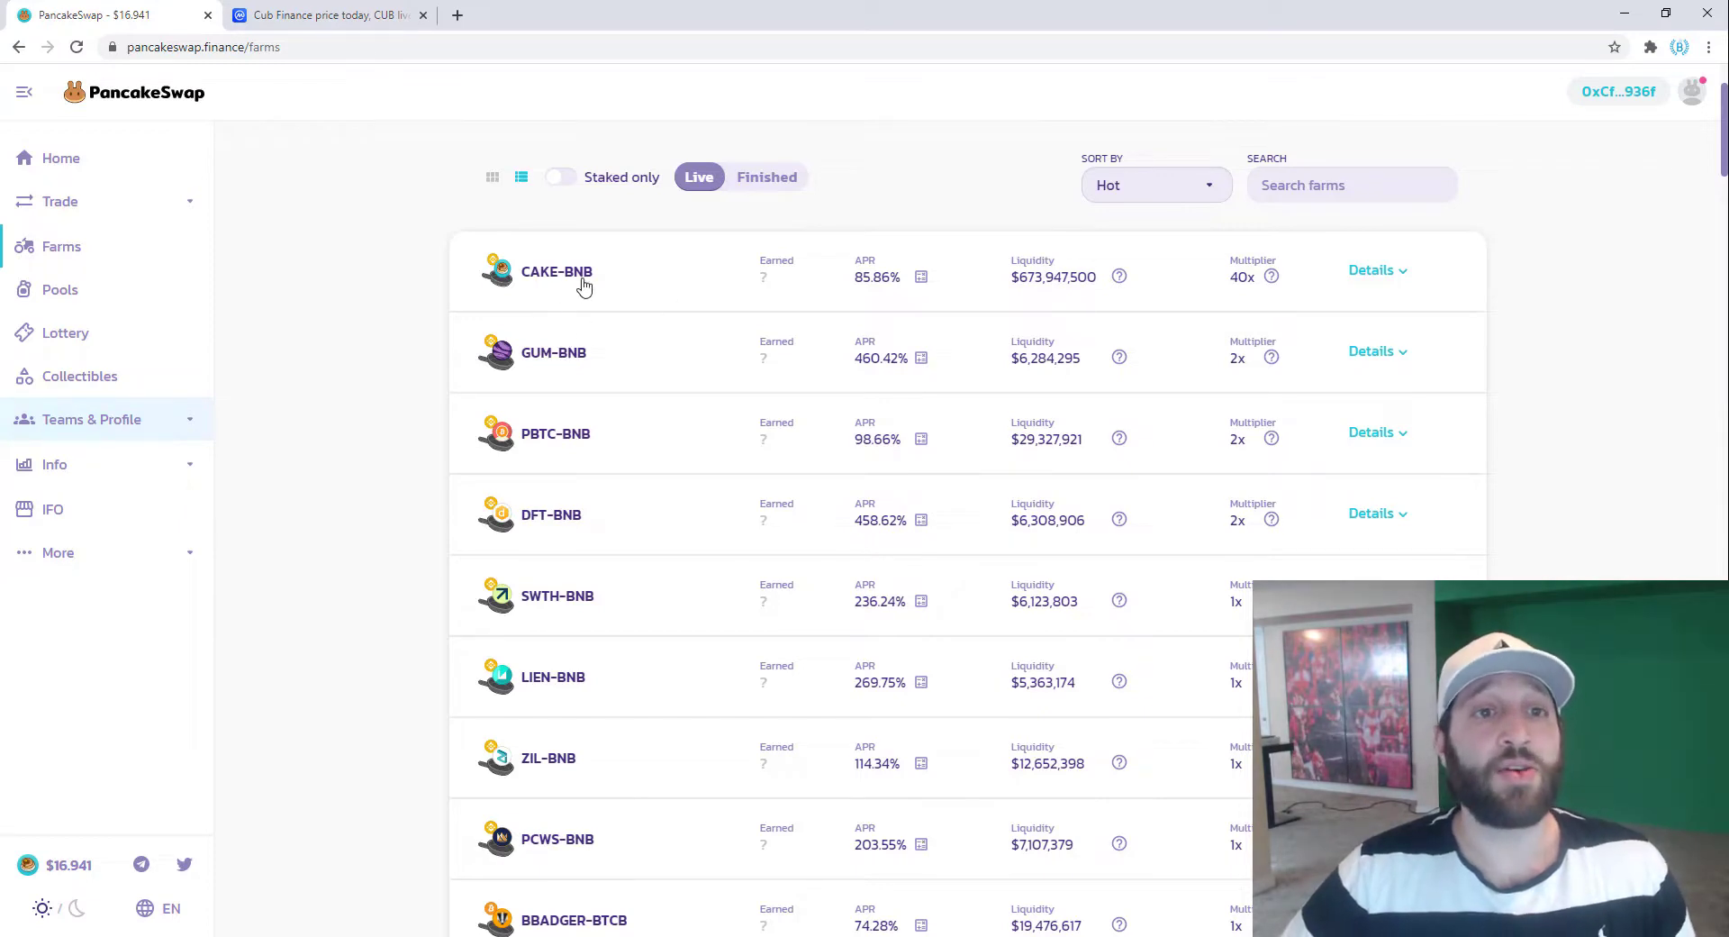
{"action": "left_click", "coordinate": [671, 293]}
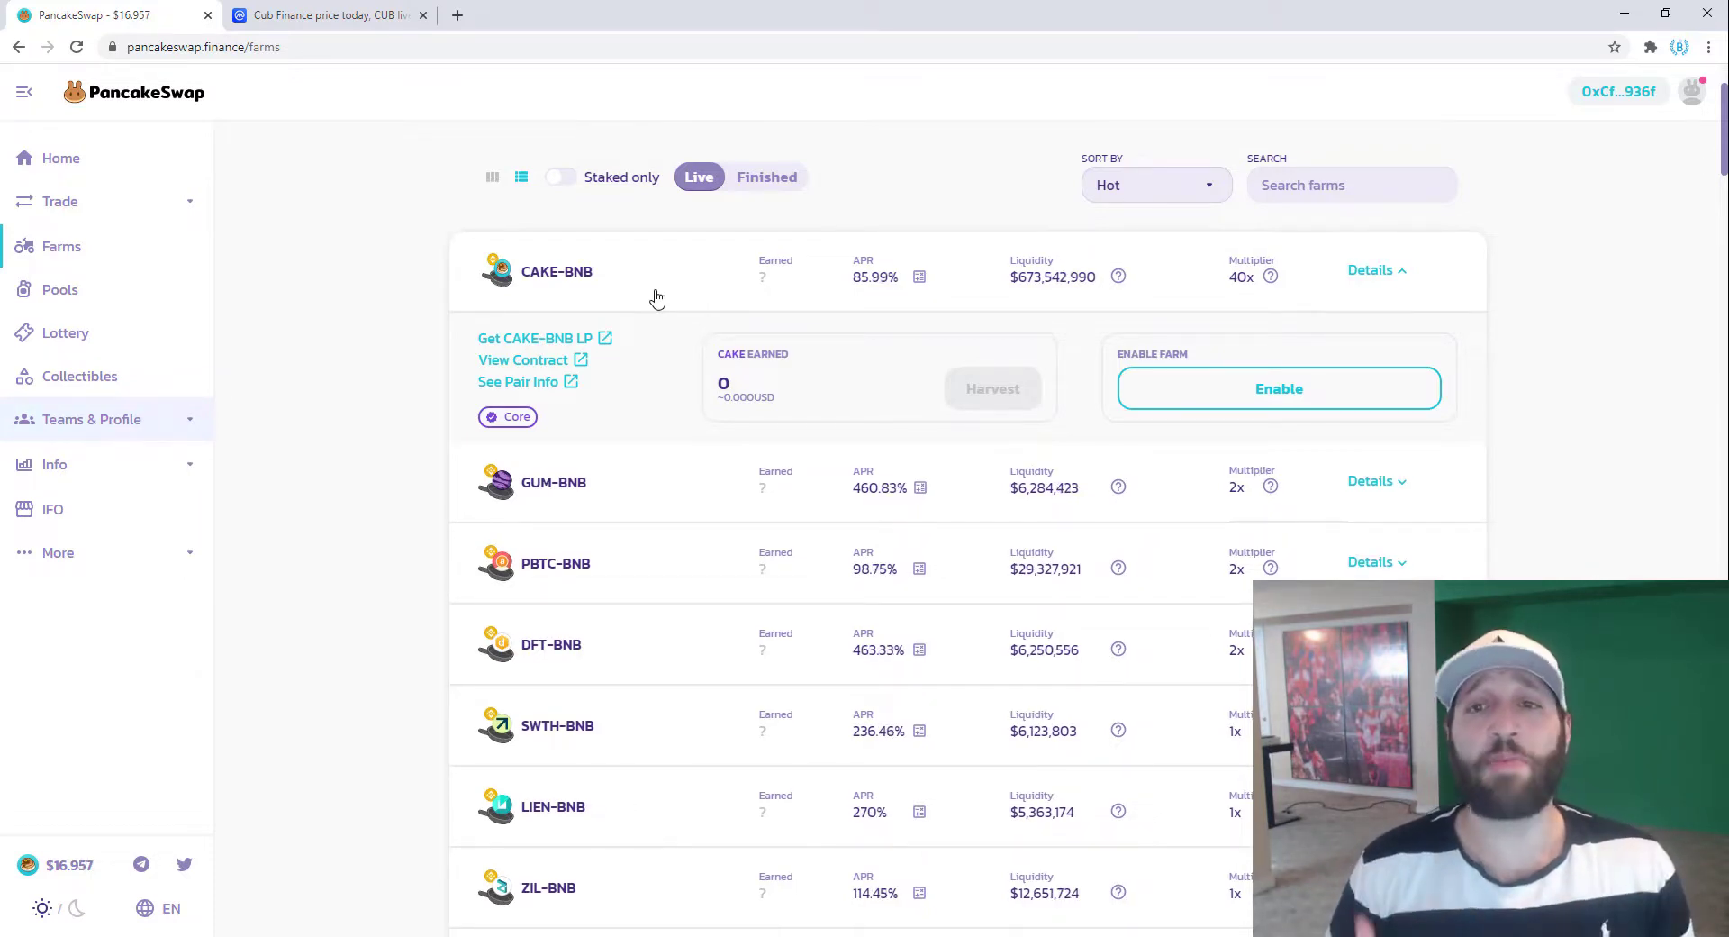
{"action": "left_click", "coordinate": [532, 339]}
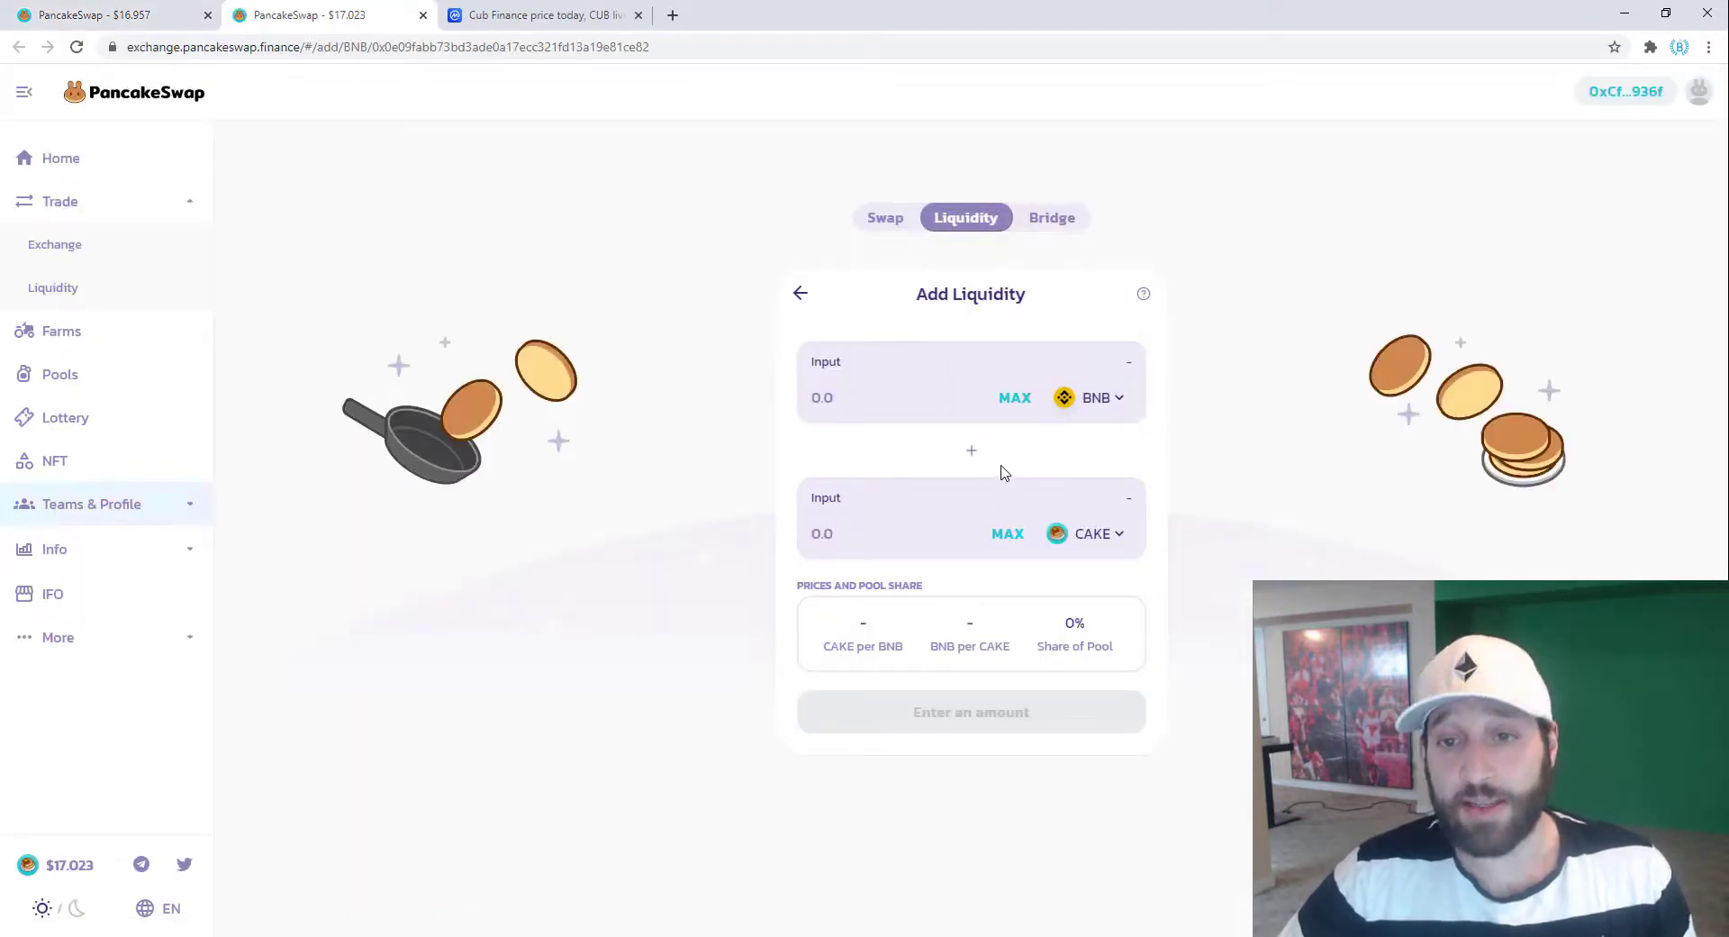
Enter 0.1 BNB as the liquidity amount, clear it, and use the maximum available BNB instead
{"action": "left_click", "coordinate": [953, 394]}
{"action": "type", "text": "0.1"}
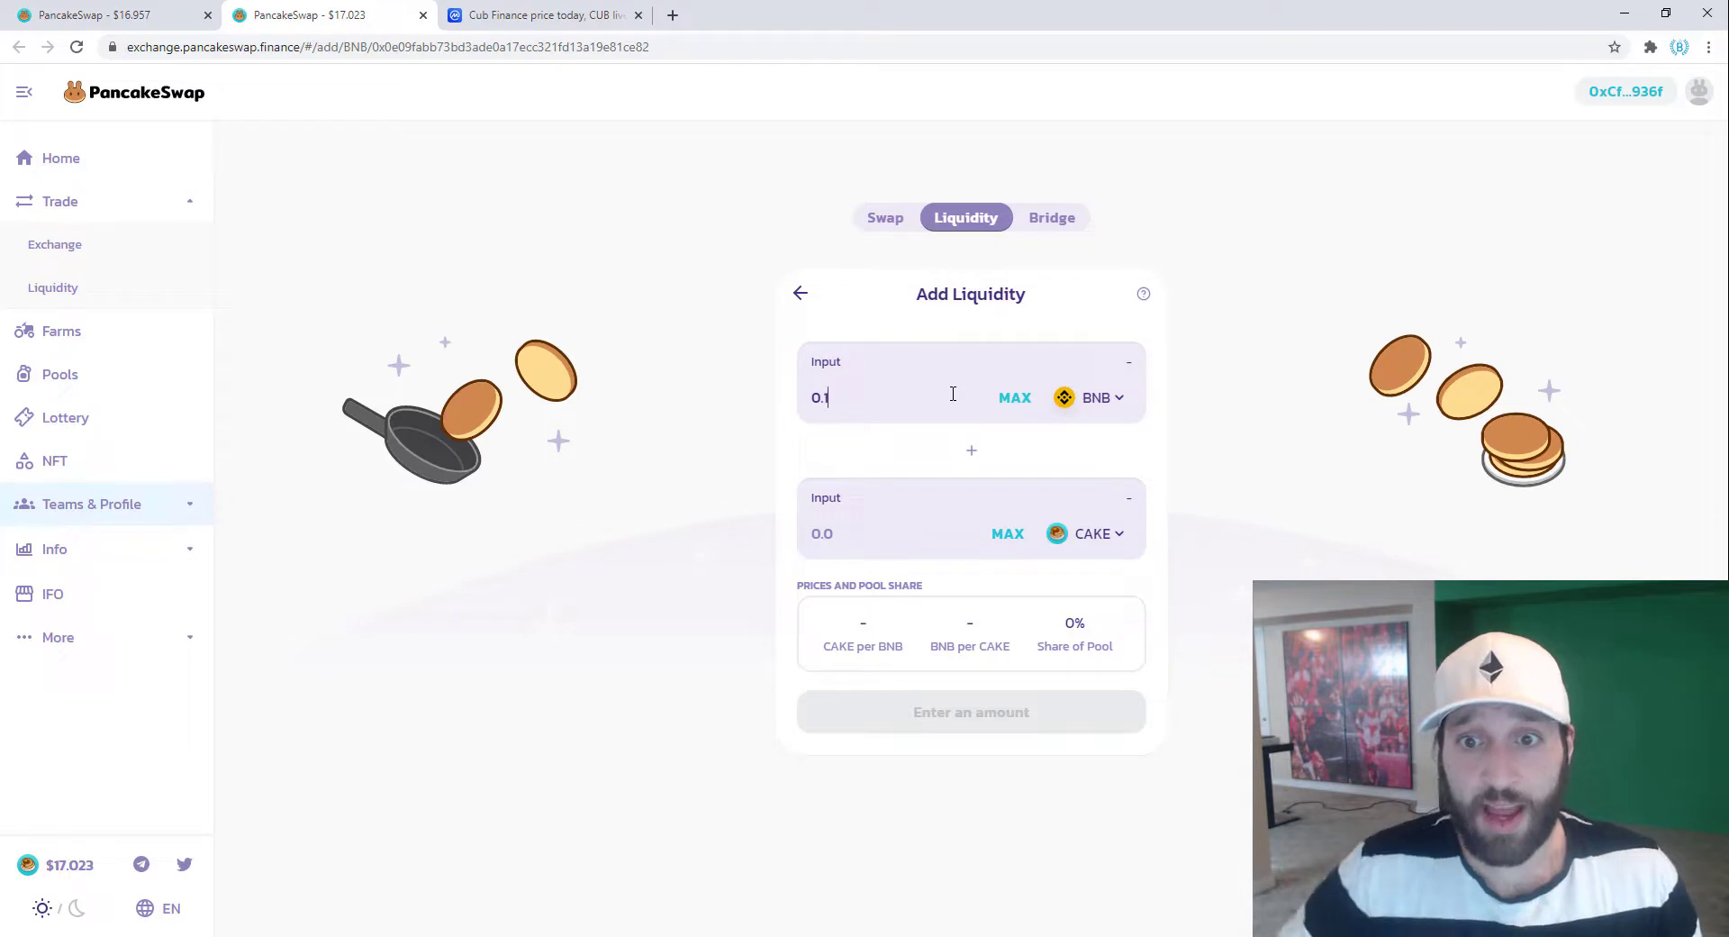
{"action": "key", "text": "BackSpace"}
{"action": "key", "text": "BackSpace"}
{"action": "key", "text": "BackSpace"}
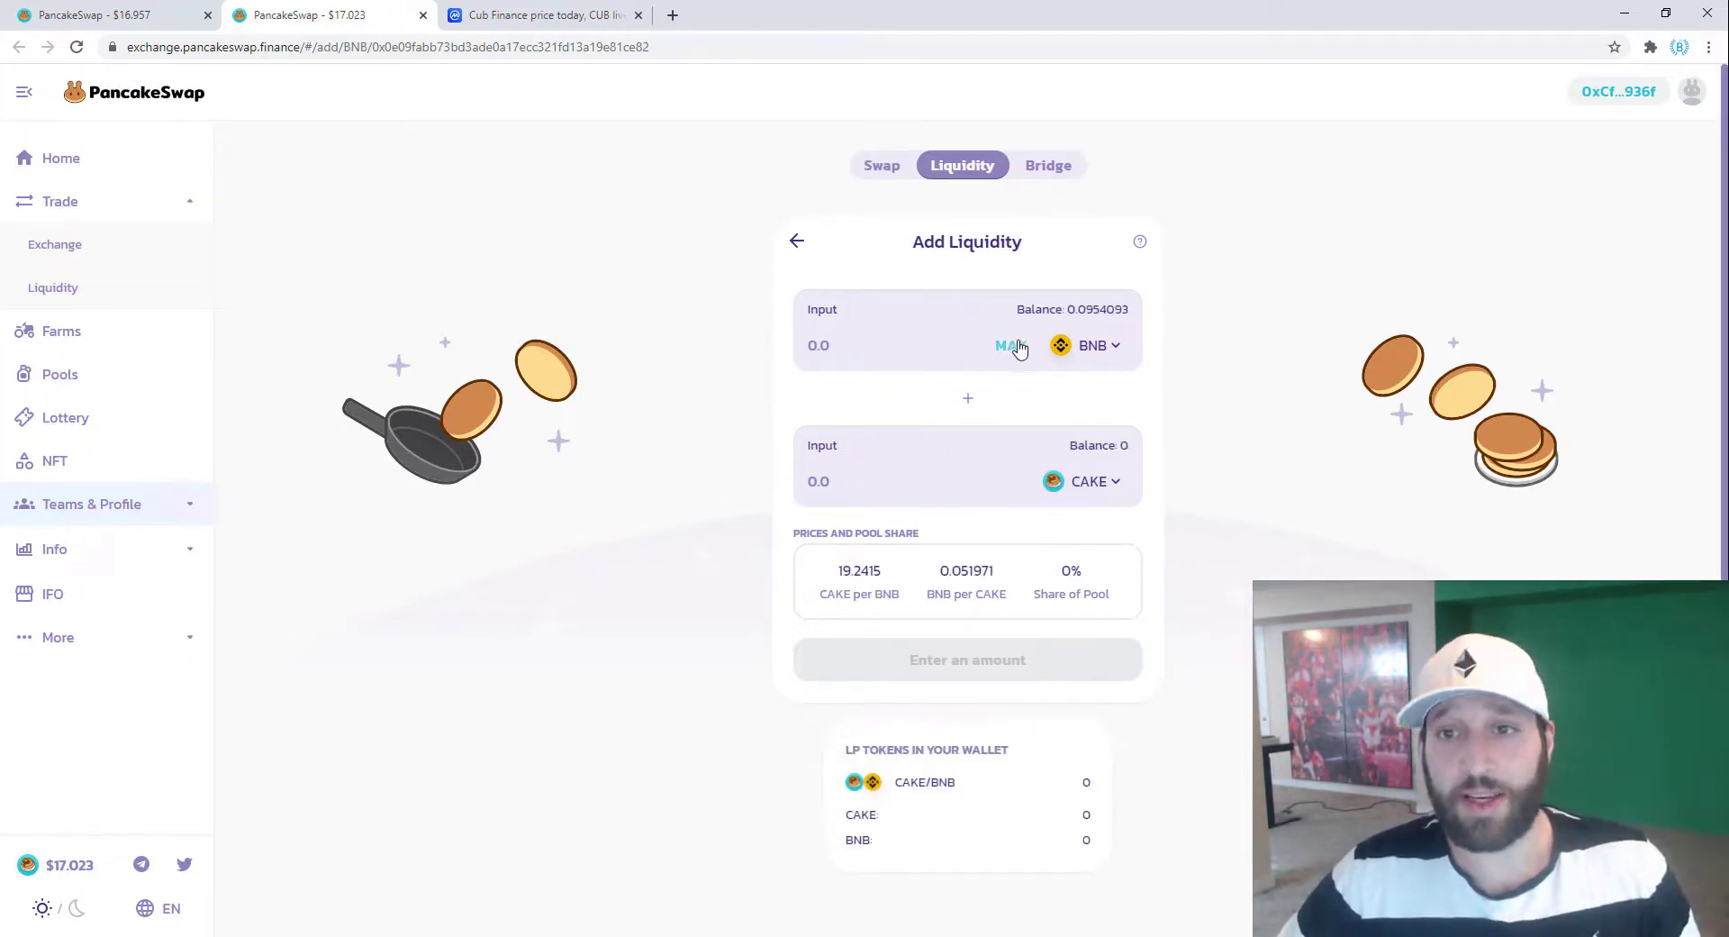
{"action": "left_click", "coordinate": [1010, 346]}
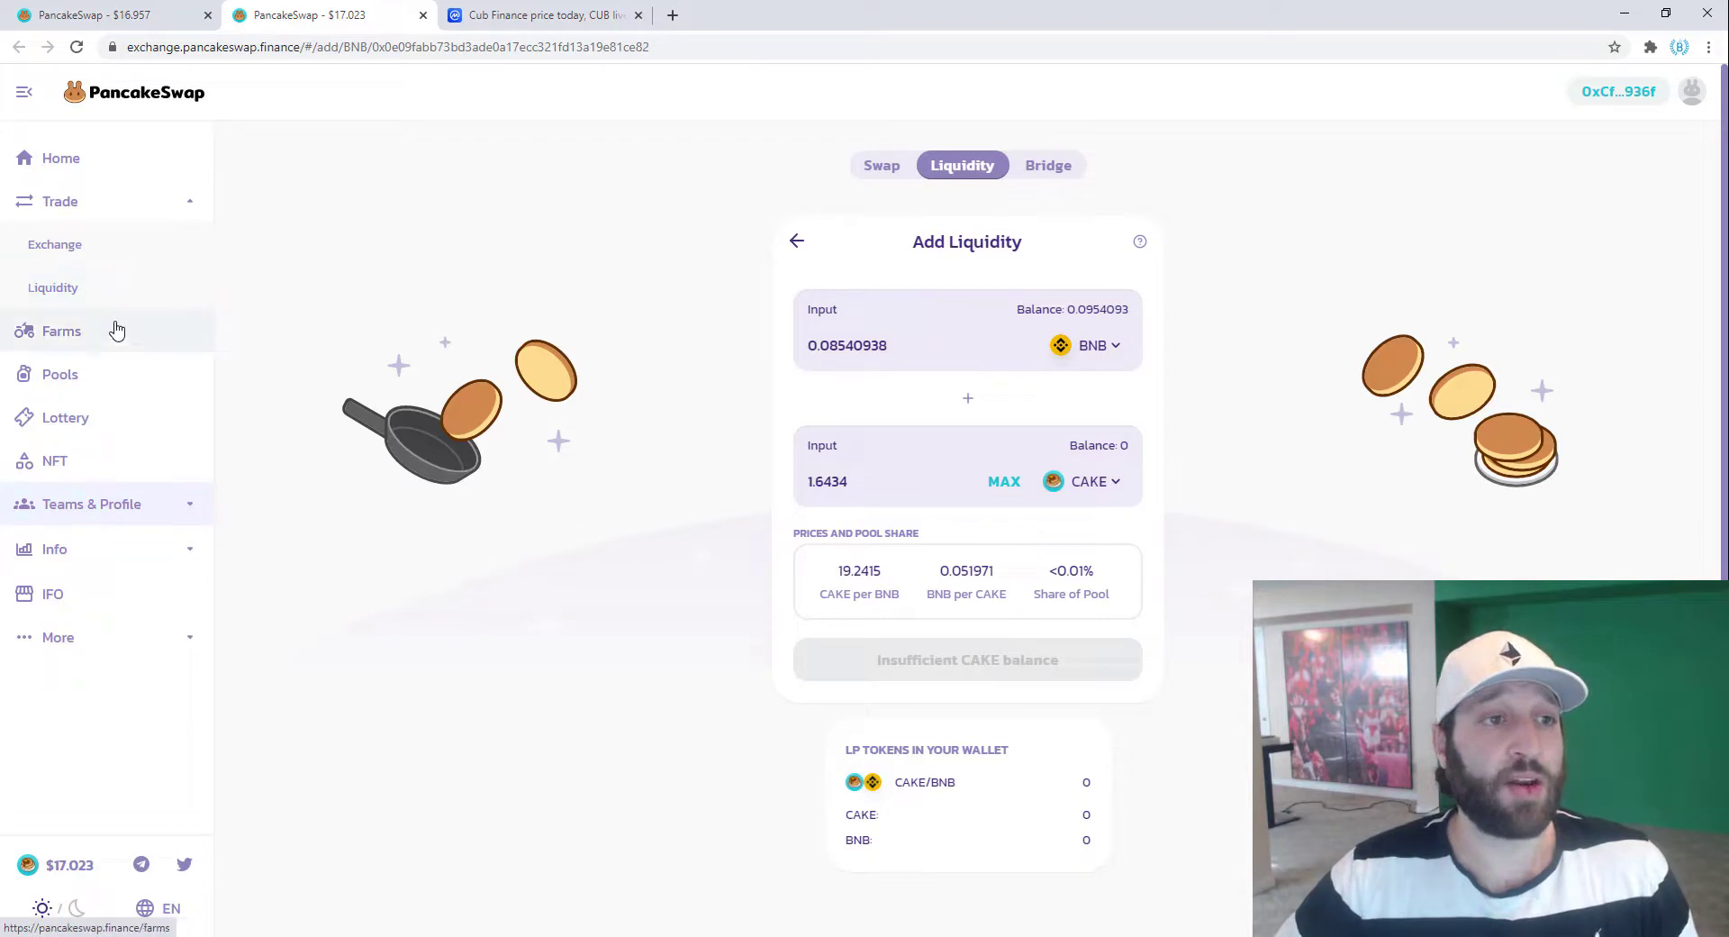
Look through the live Syrup Pools where CAKE can be staked to earn other tokens
{"action": "left_click", "coordinate": [116, 372]}
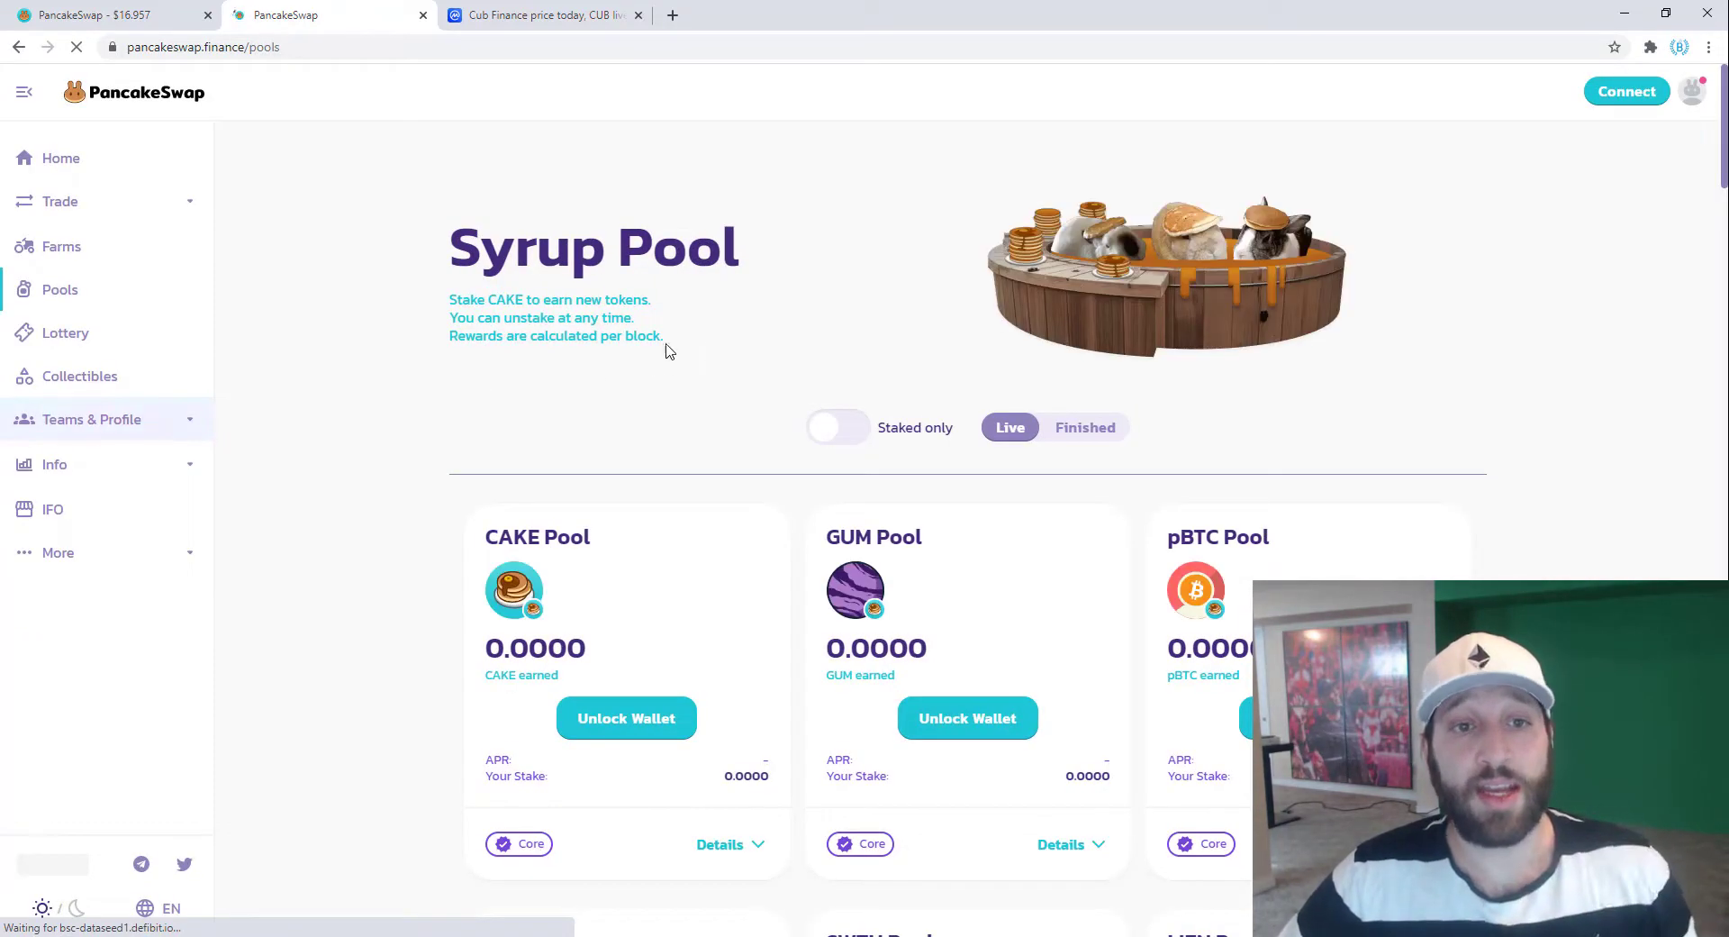
{"action": "scroll", "coordinate": [662, 500], "scroll_direction": "down", "scroll_amount": 3}
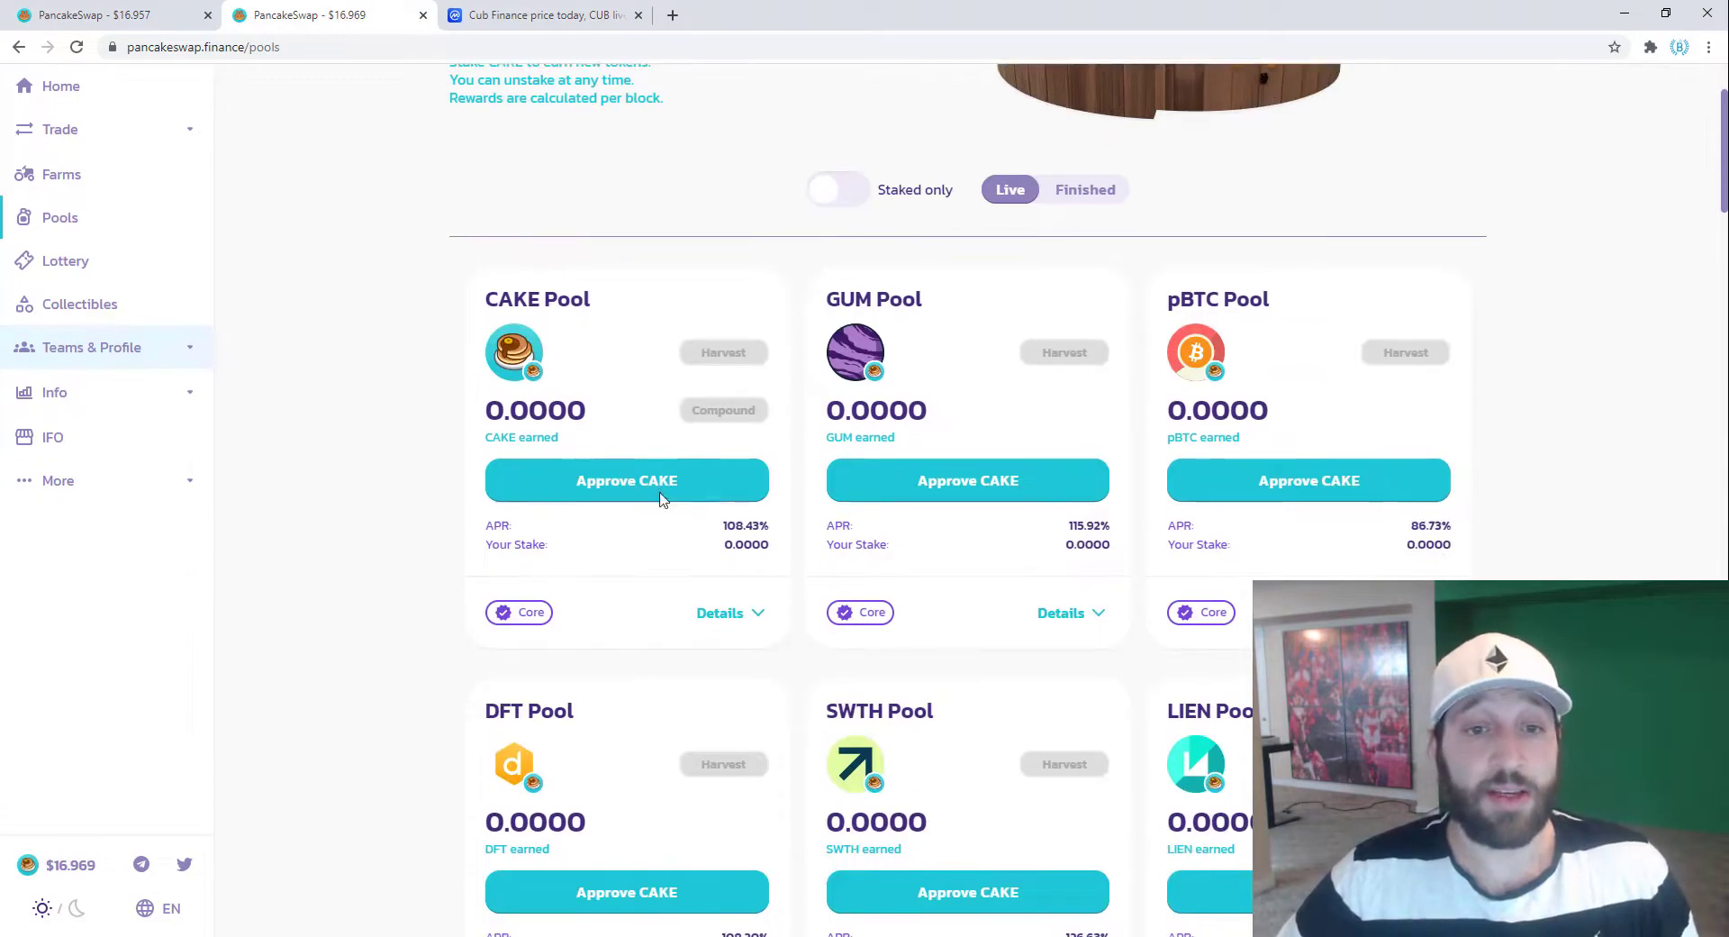
{"action": "scroll", "coordinate": [734, 501], "scroll_direction": "down", "scroll_amount": 1}
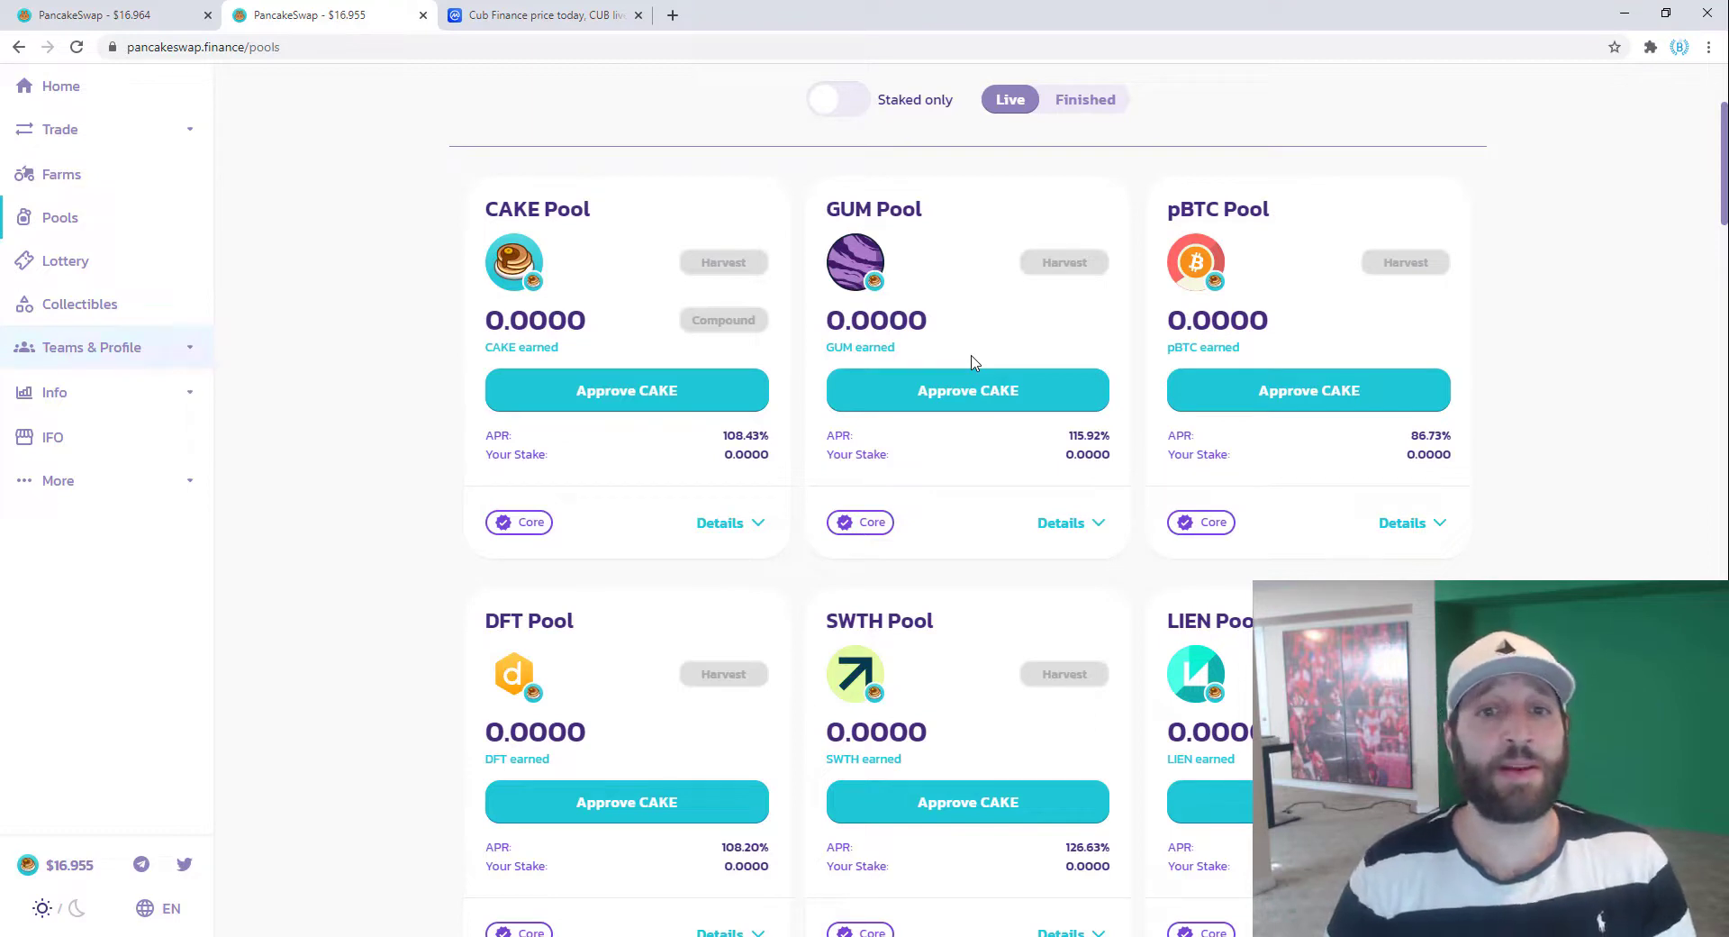
{"action": "scroll", "coordinate": [436, 312], "scroll_direction": "up", "scroll_amount": 4}
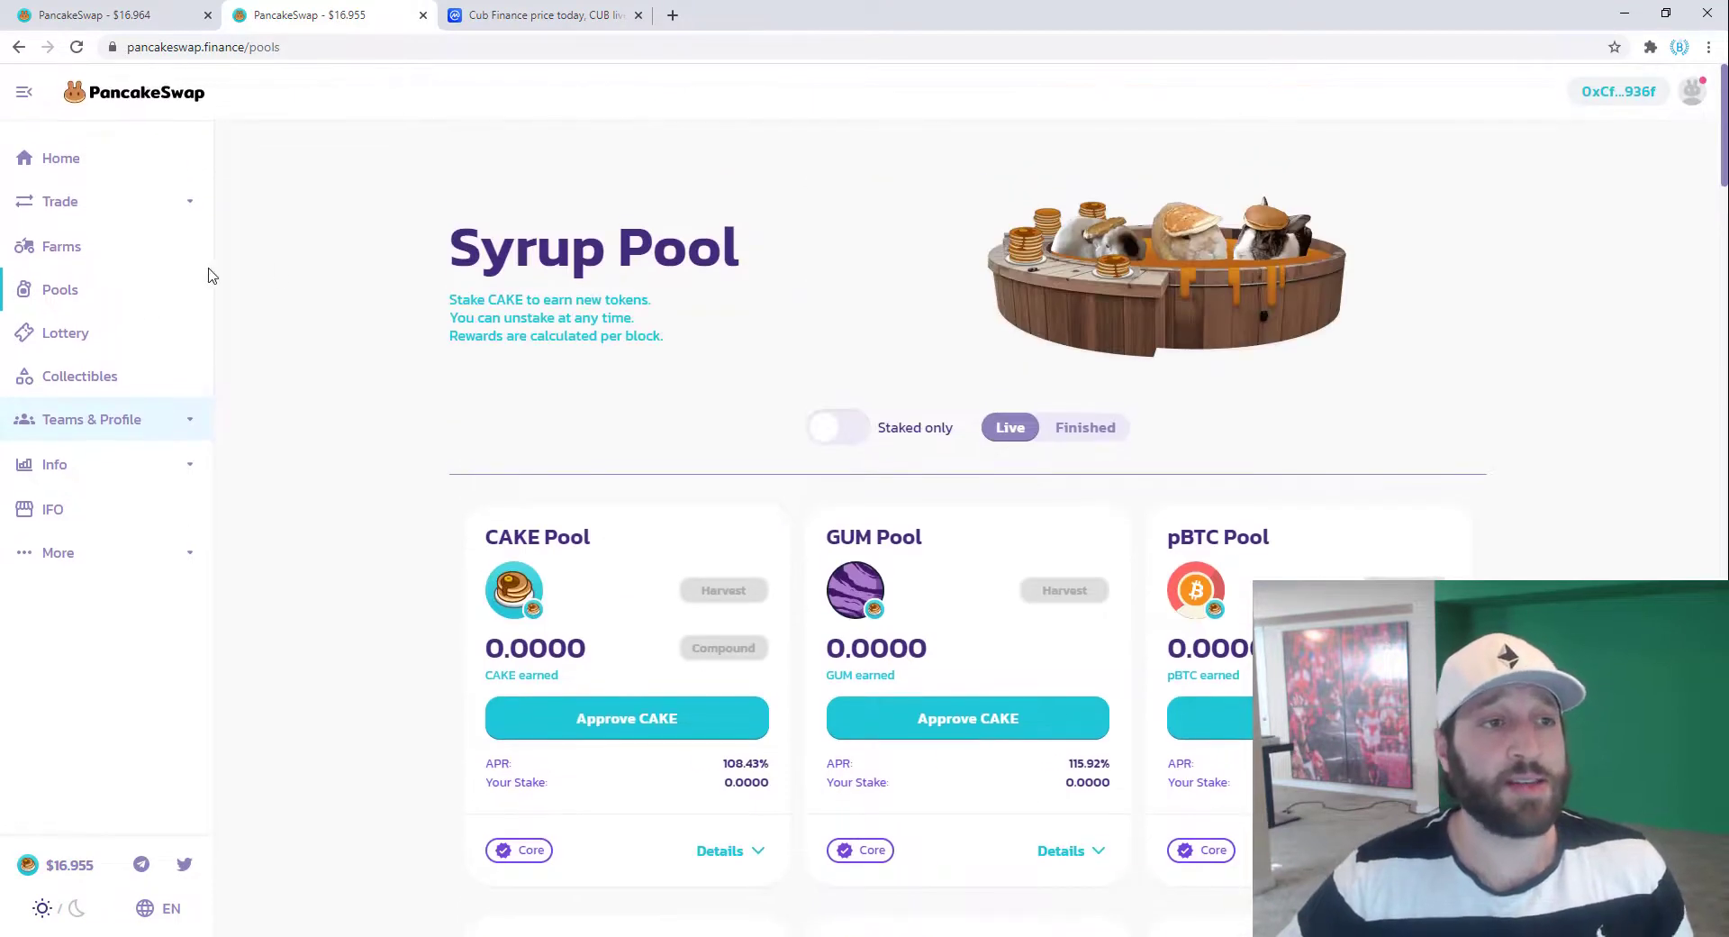
Examine the CAKE Lottery page, including the total pot's dollar value, the prize breakdown and how it works
{"action": "left_click", "coordinate": [123, 337]}
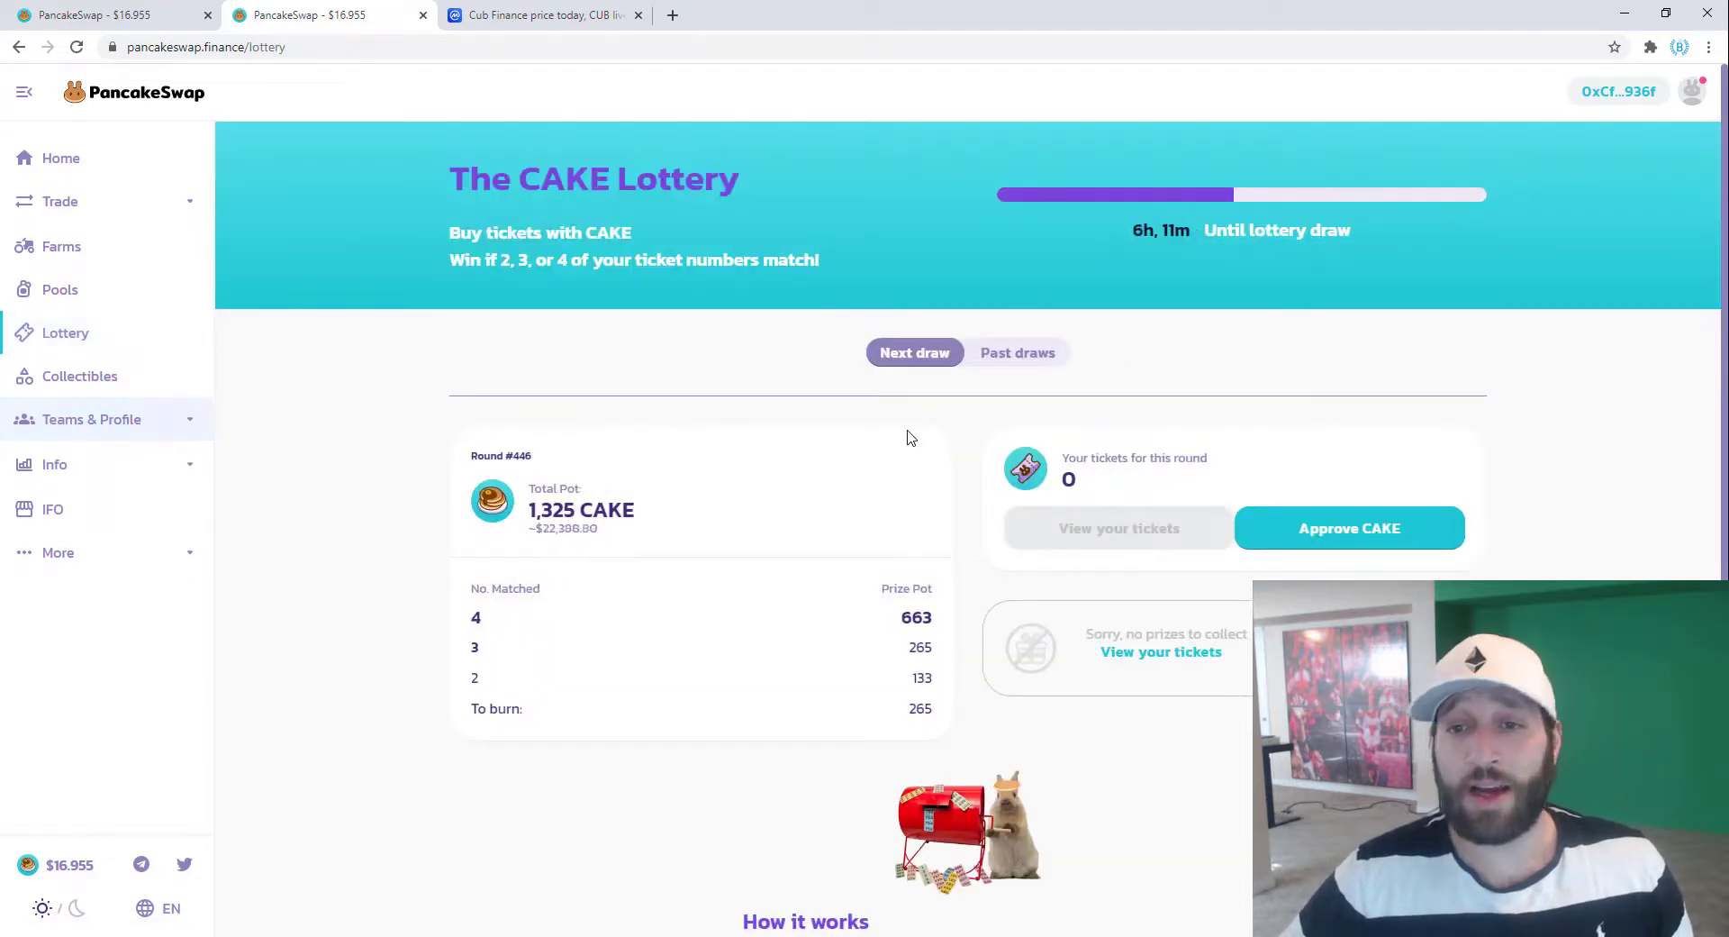
{"action": "scroll", "coordinate": [910, 438], "scroll_direction": "down", "scroll_amount": 2}
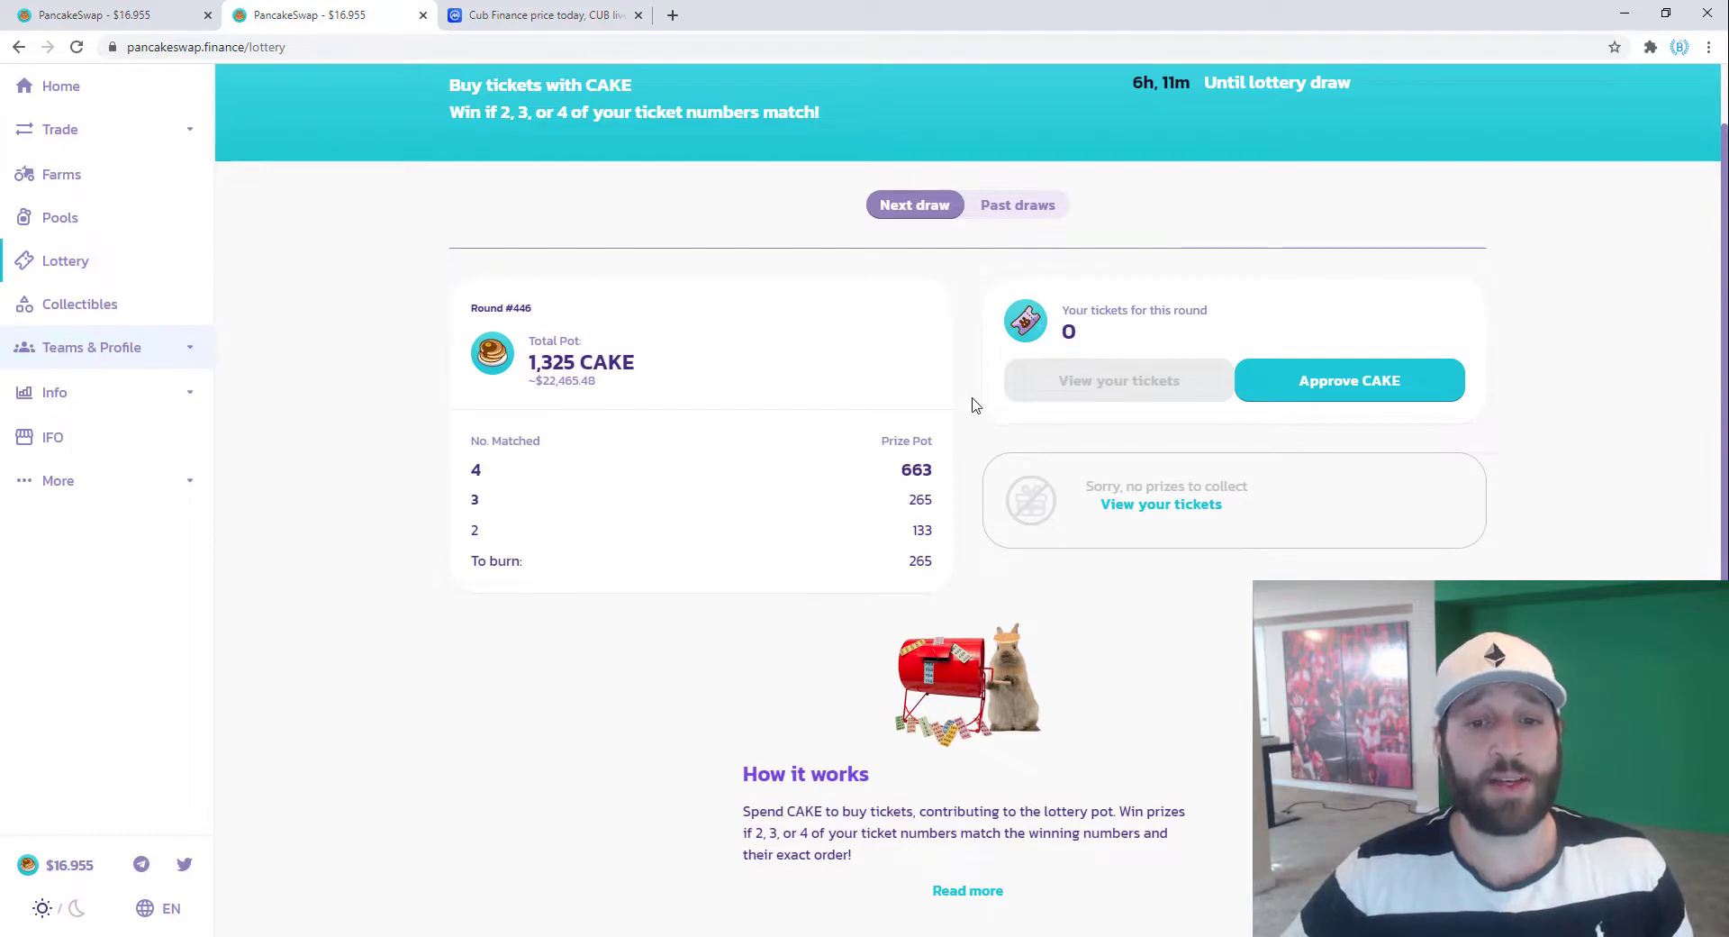
{"action": "scroll", "coordinate": [973, 400], "scroll_direction": "down", "scroll_amount": 4}
{"action": "scroll", "coordinate": [887, 702], "scroll_direction": "up", "scroll_amount": 2}
{"action": "scroll", "coordinate": [887, 703], "scroll_direction": "up", "scroll_amount": 3}
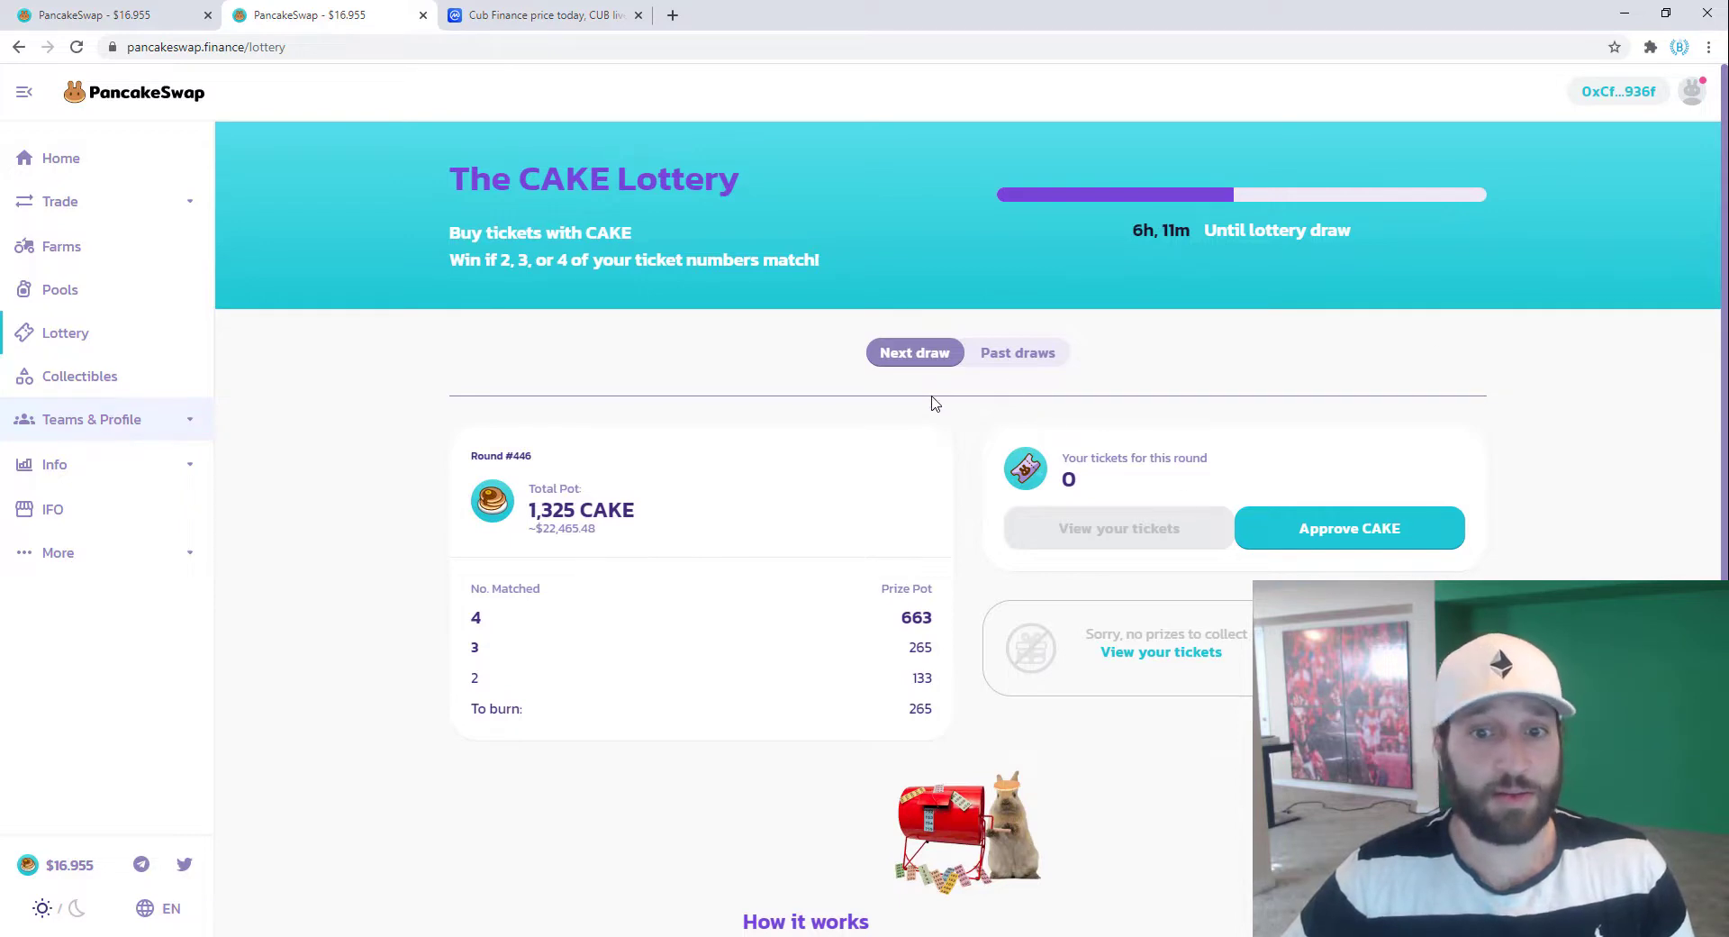
{"action": "triple_click", "coordinate": [550, 530]}
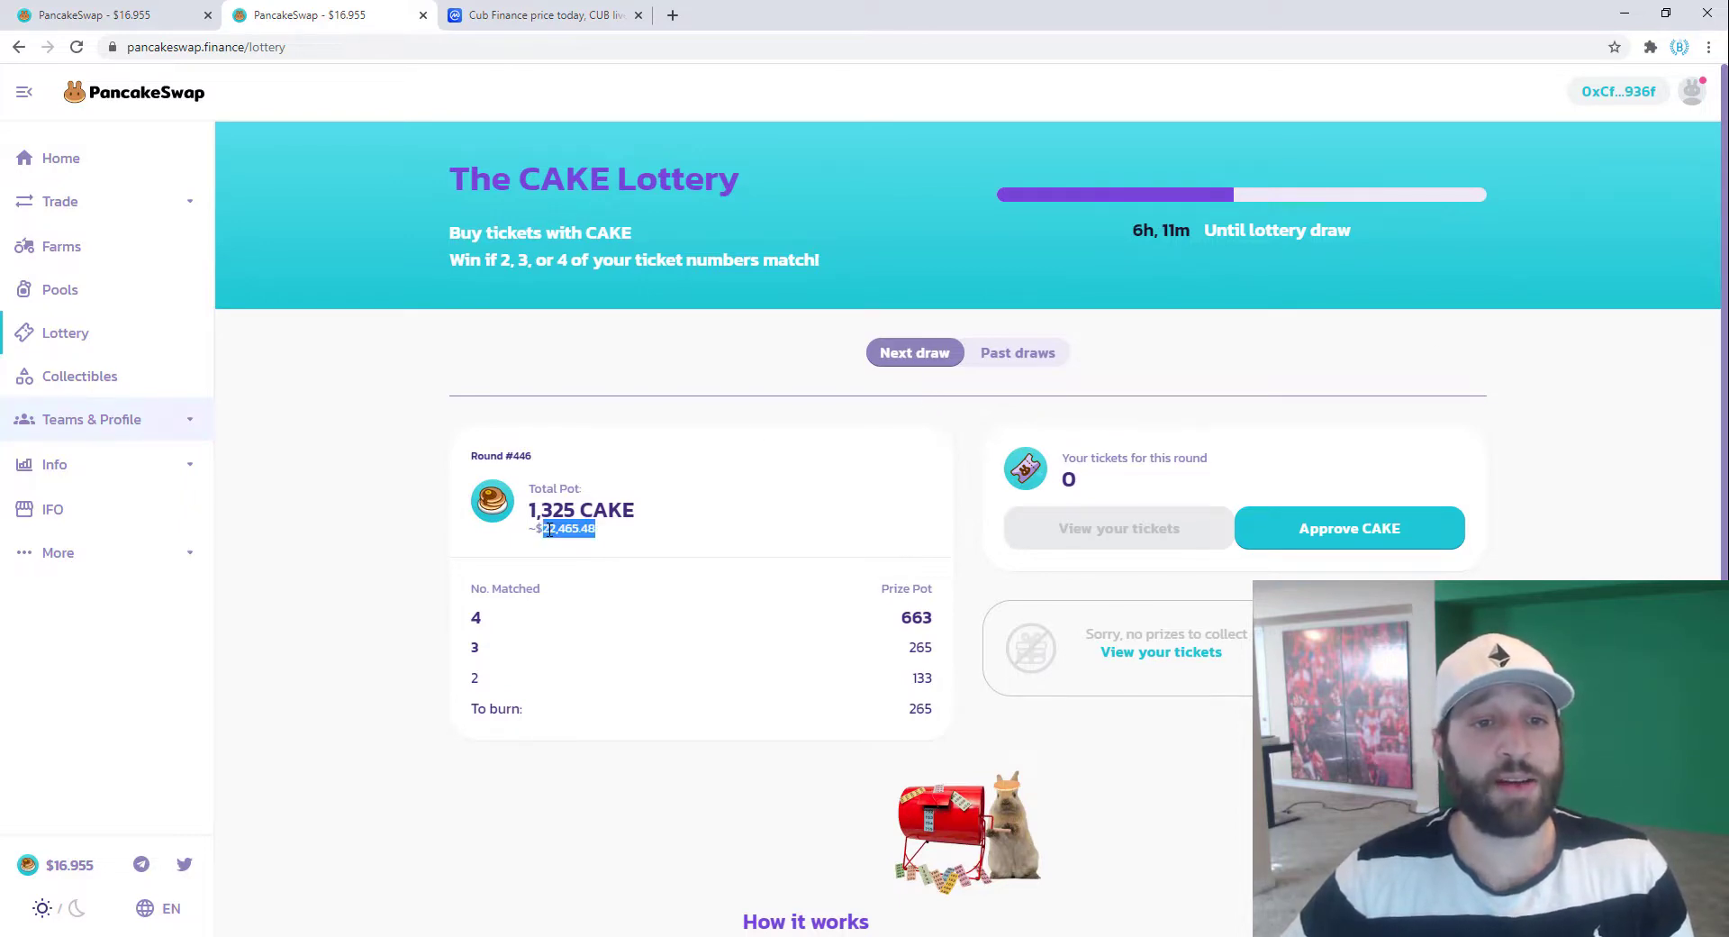
{"action": "left_click", "coordinate": [697, 456]}
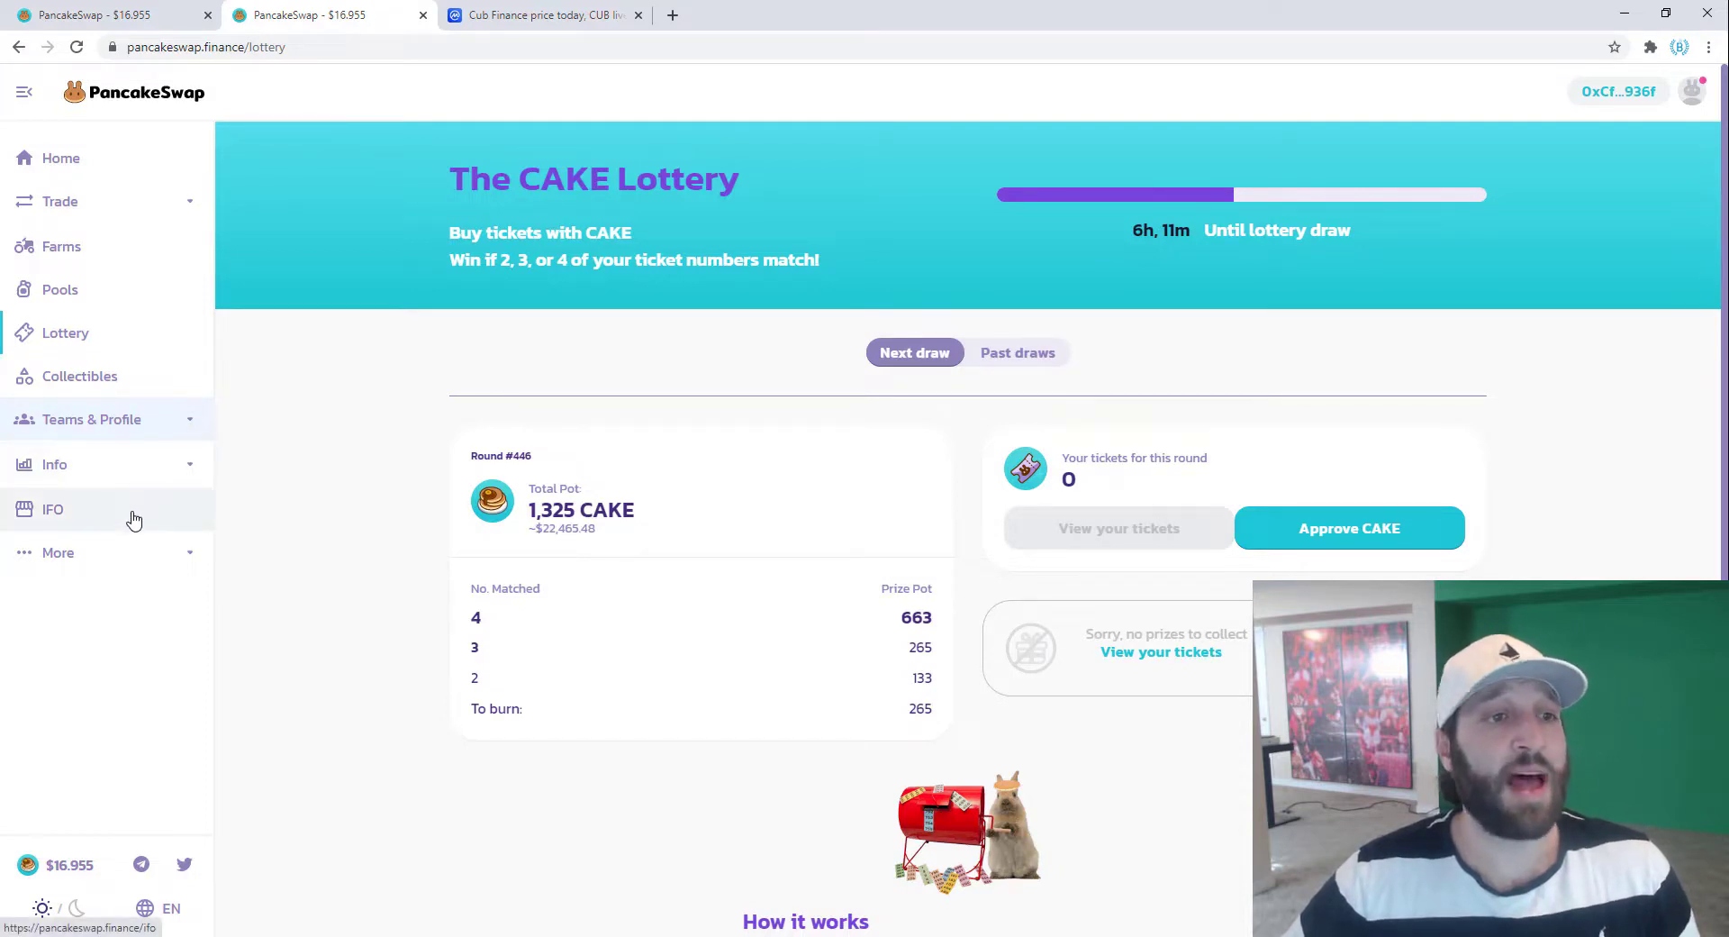
Browse the gallery of Pancake Collectibles
{"action": "left_click", "coordinate": [127, 380]}
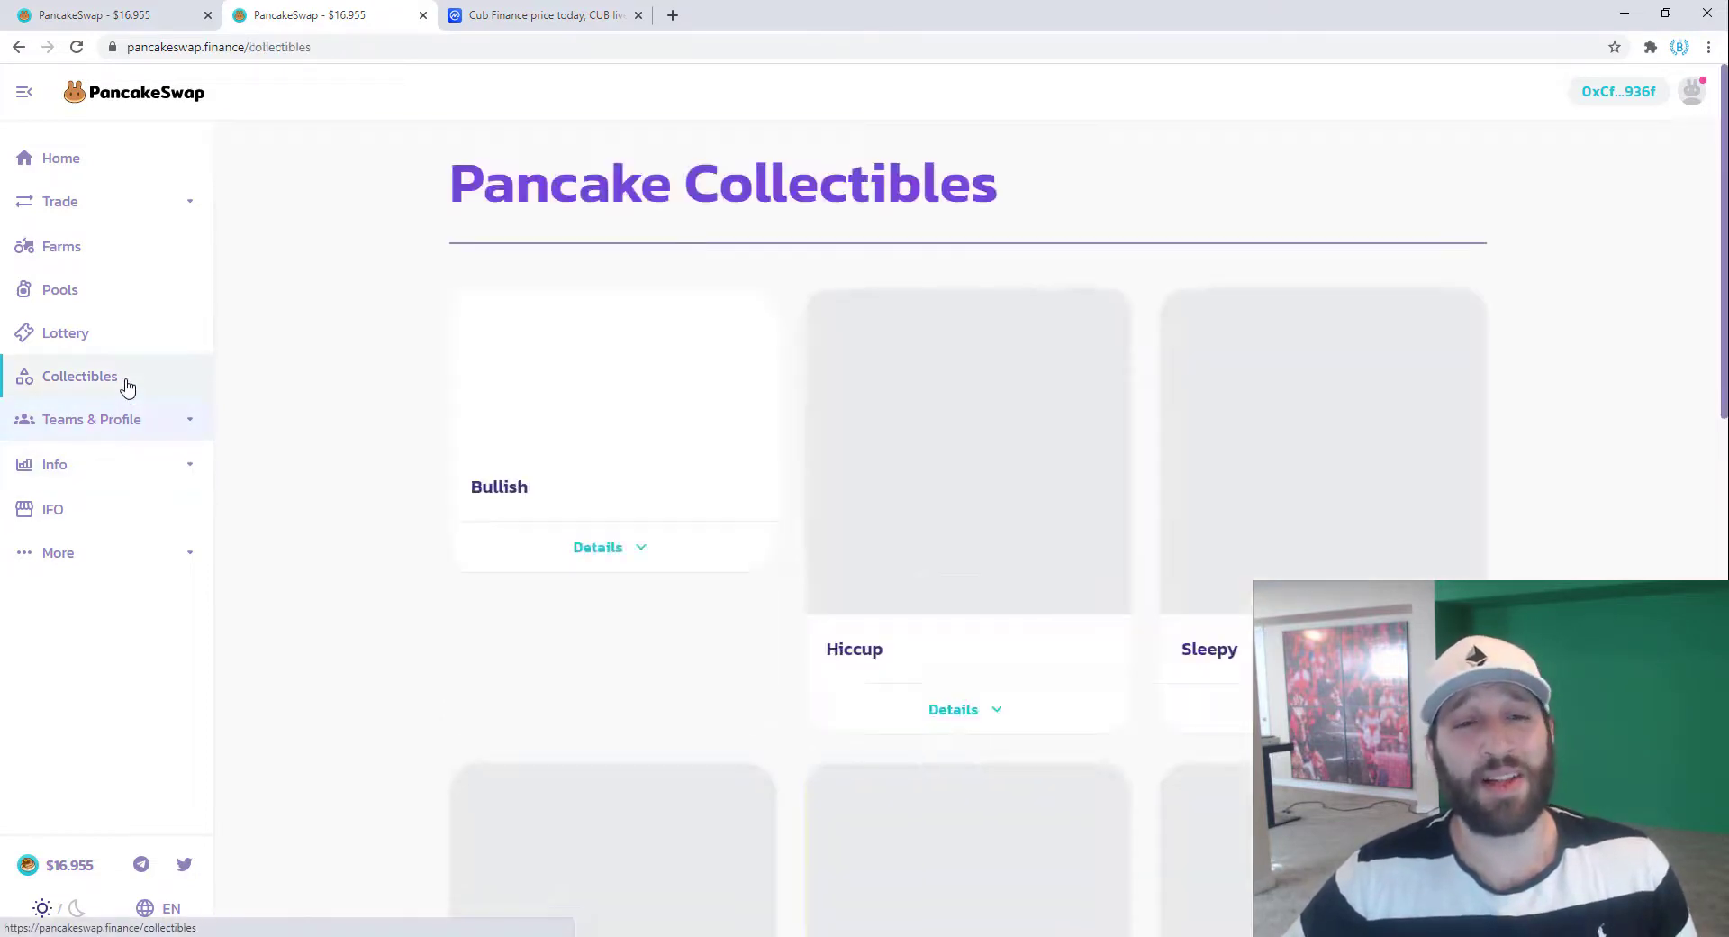
{"action": "scroll", "coordinate": [672, 536], "scroll_direction": "down", "scroll_amount": 3}
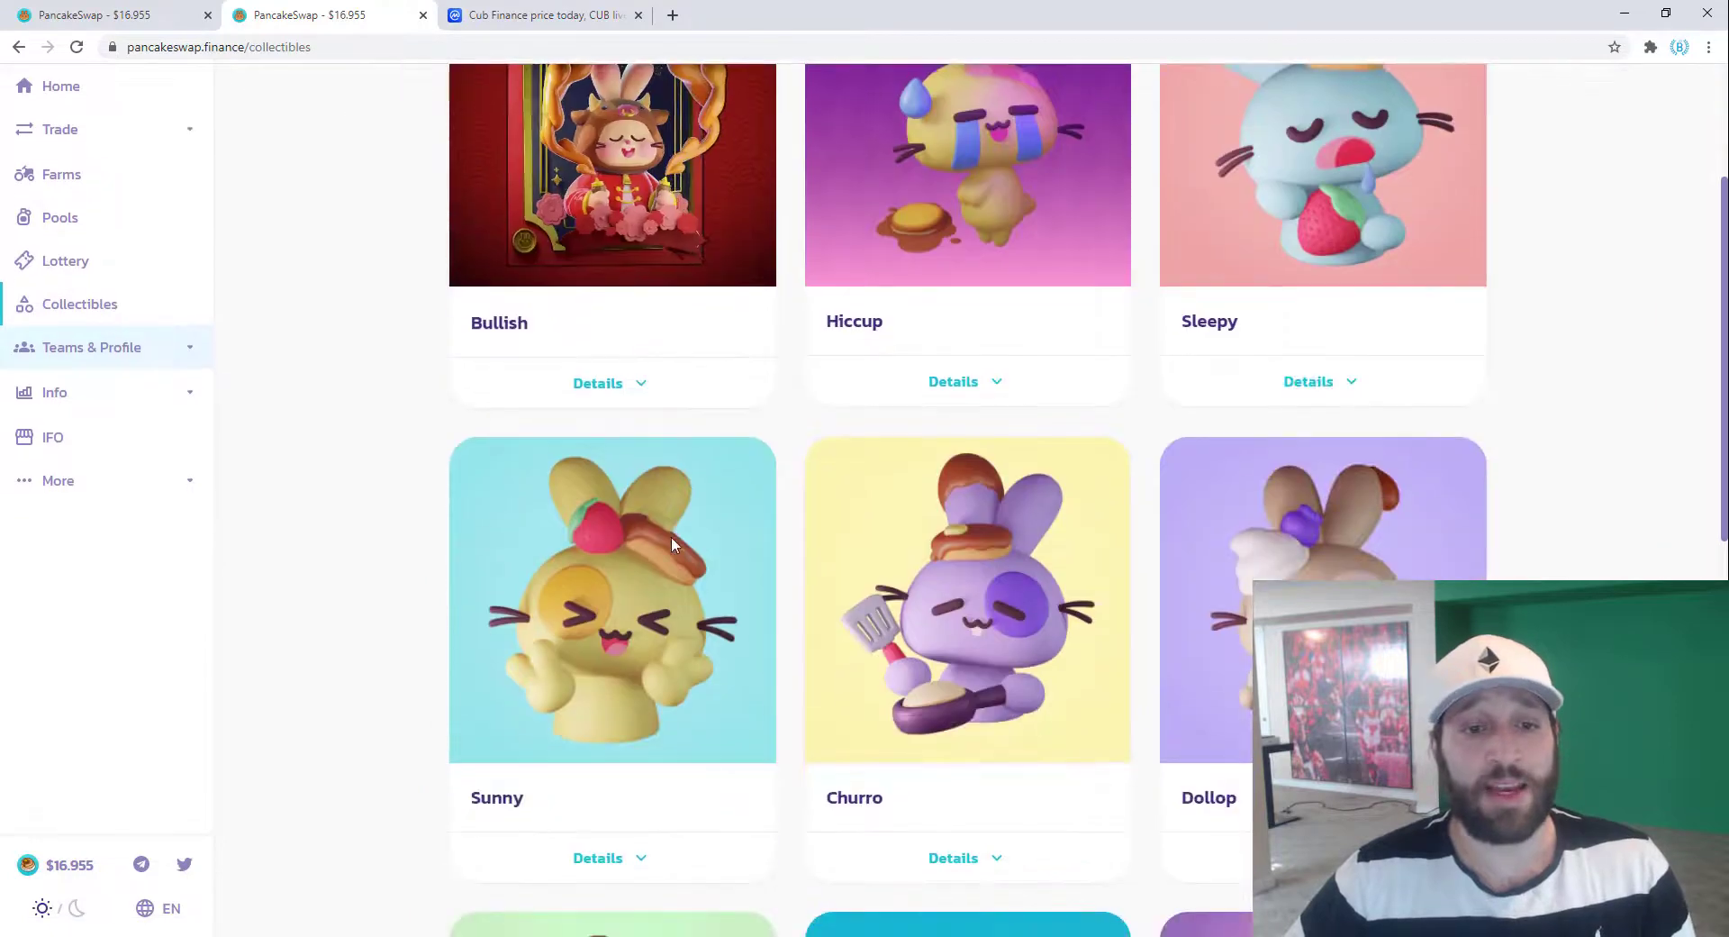
{"action": "scroll", "coordinate": [391, 577], "scroll_direction": "up", "scroll_amount": 3}
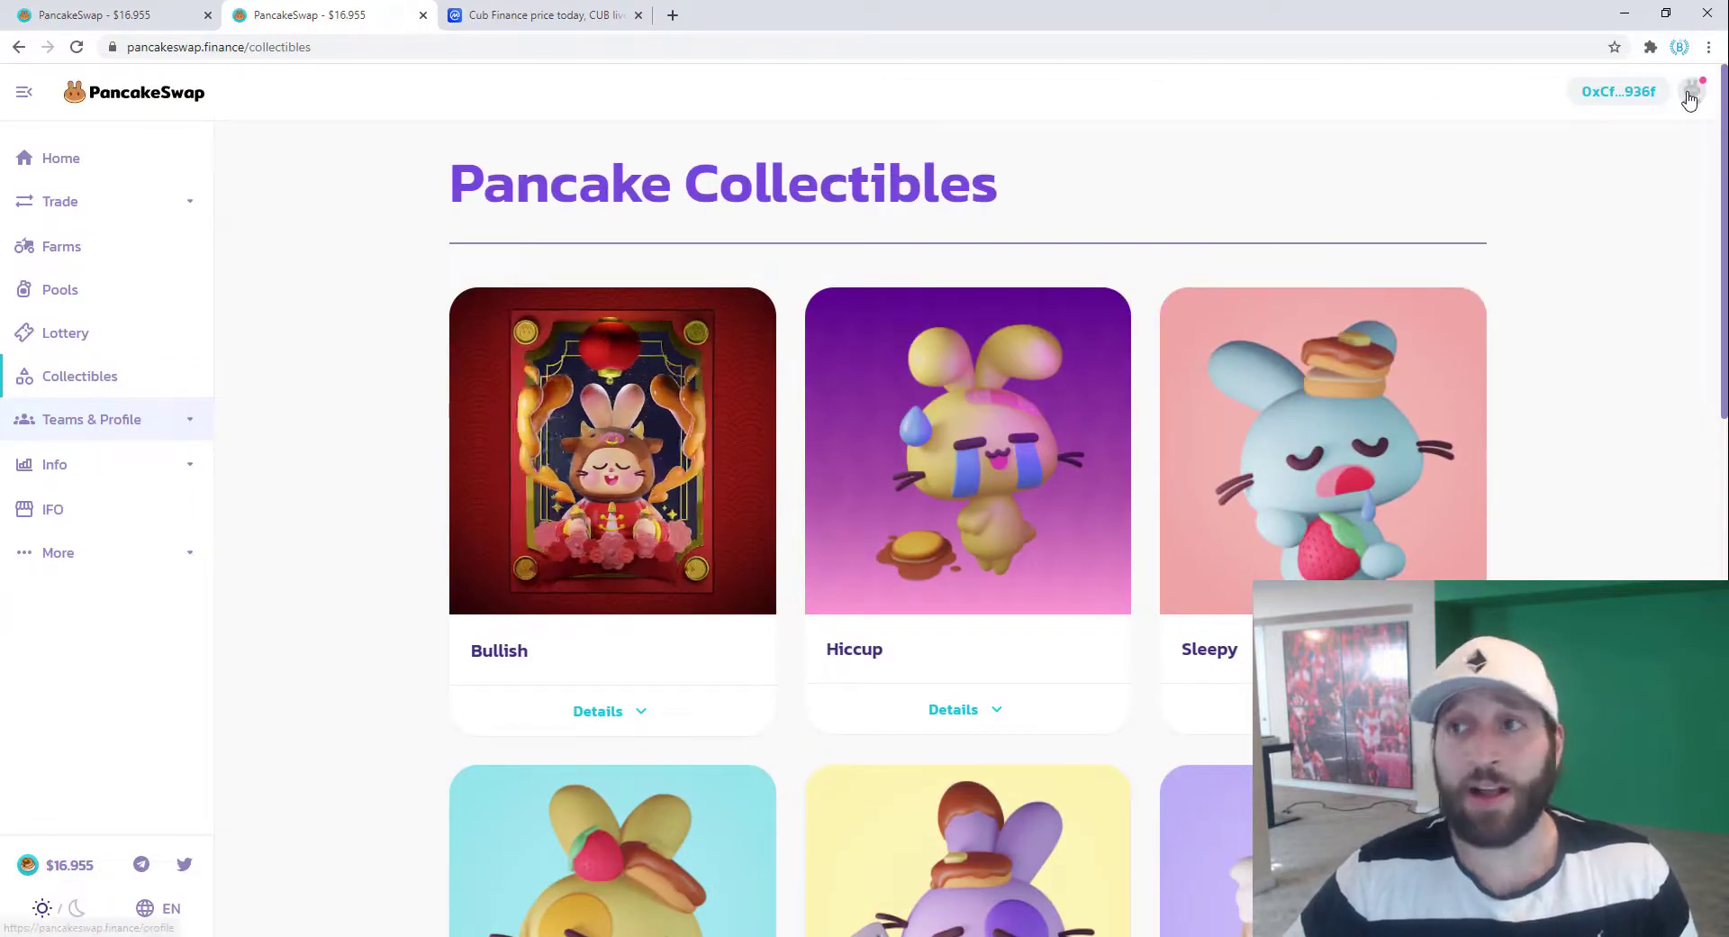
Read the Belt (BELT) Initial Farm Offering and the instructions for taking part, and return to the home page
{"action": "left_click", "coordinate": [43, 509]}
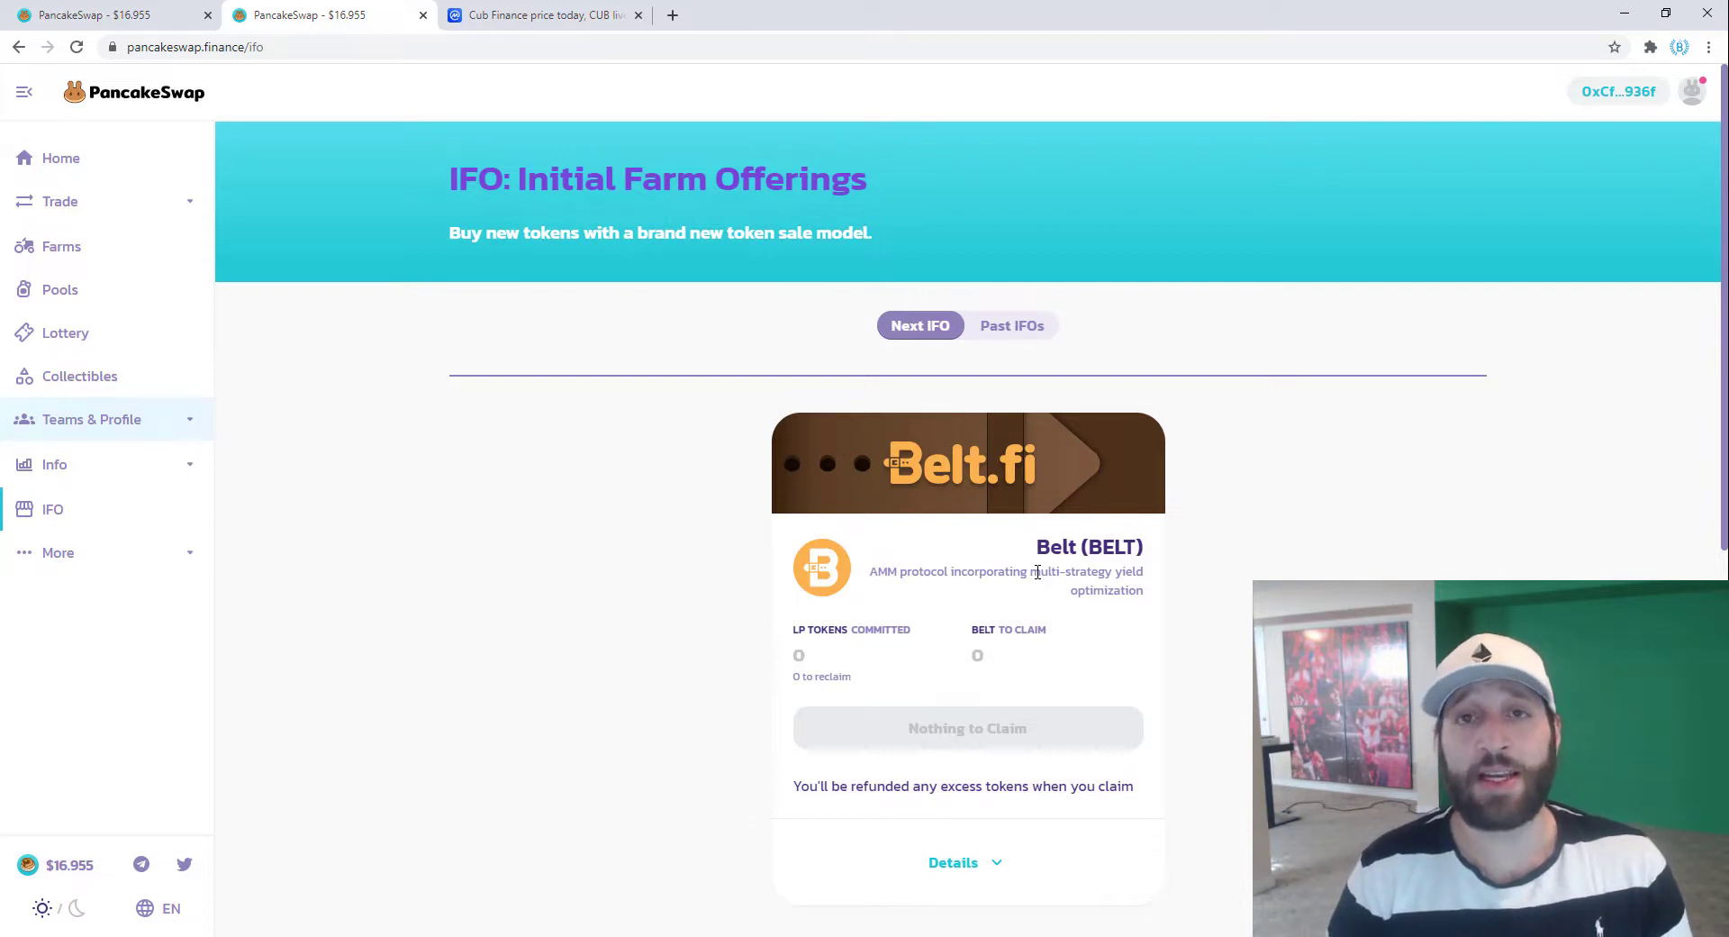
{"action": "scroll", "coordinate": [1037, 572], "scroll_direction": "down", "scroll_amount": 3}
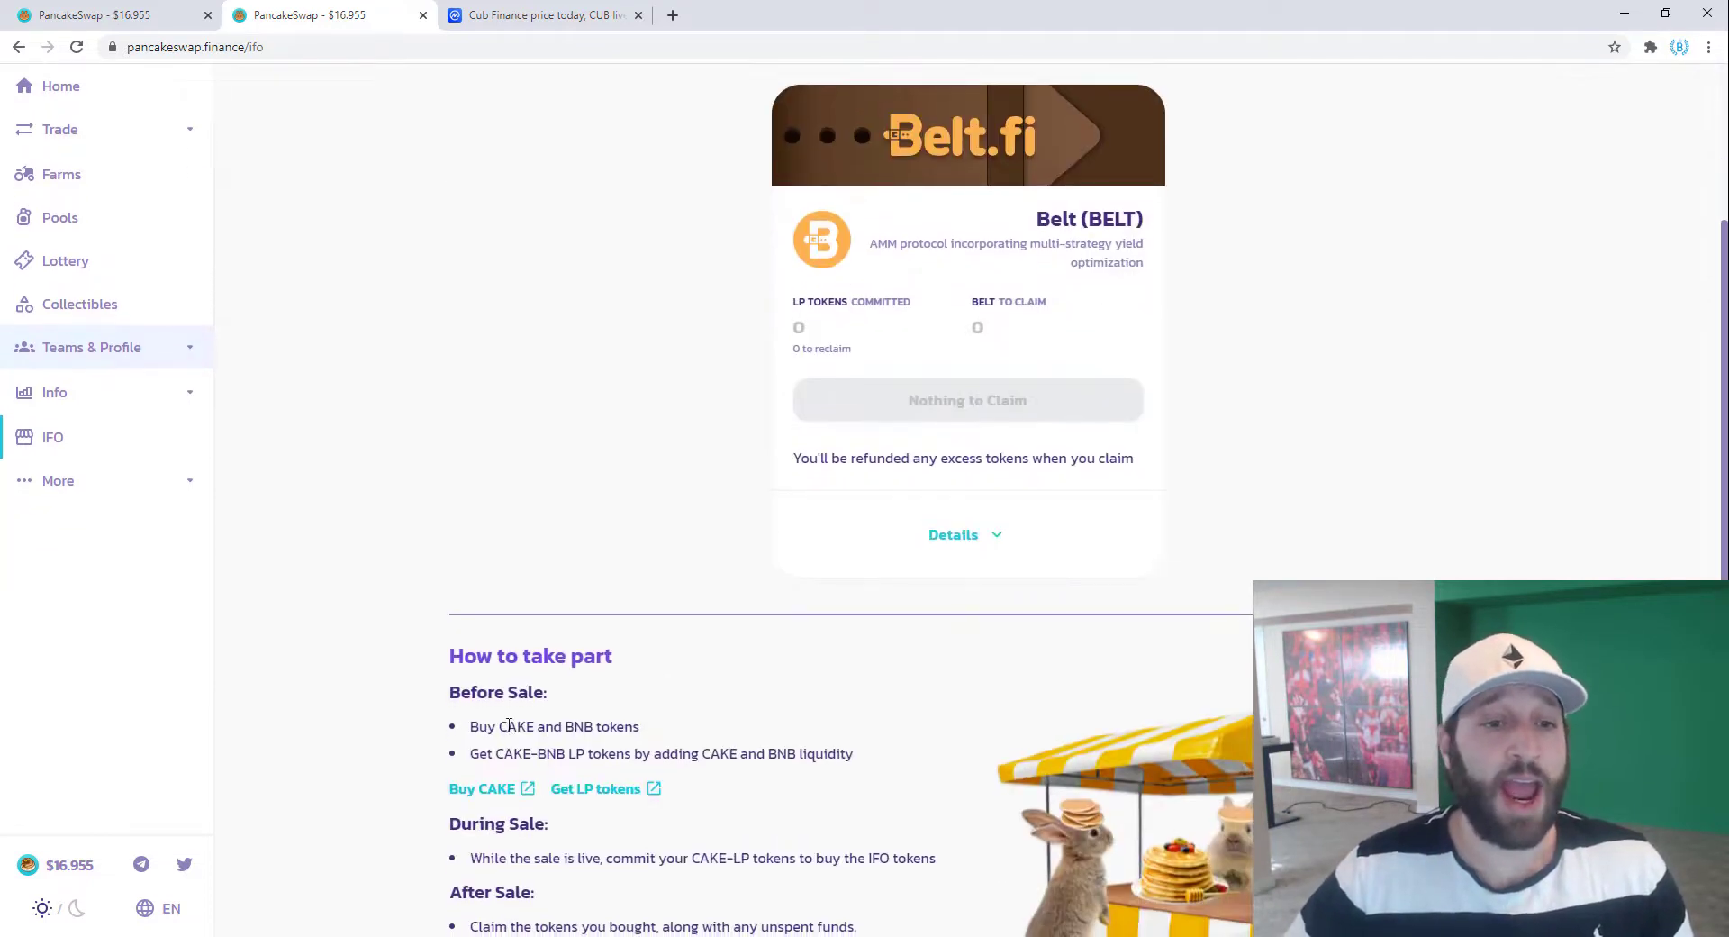
{"action": "scroll", "coordinate": [527, 725], "scroll_direction": "down", "scroll_amount": 2}
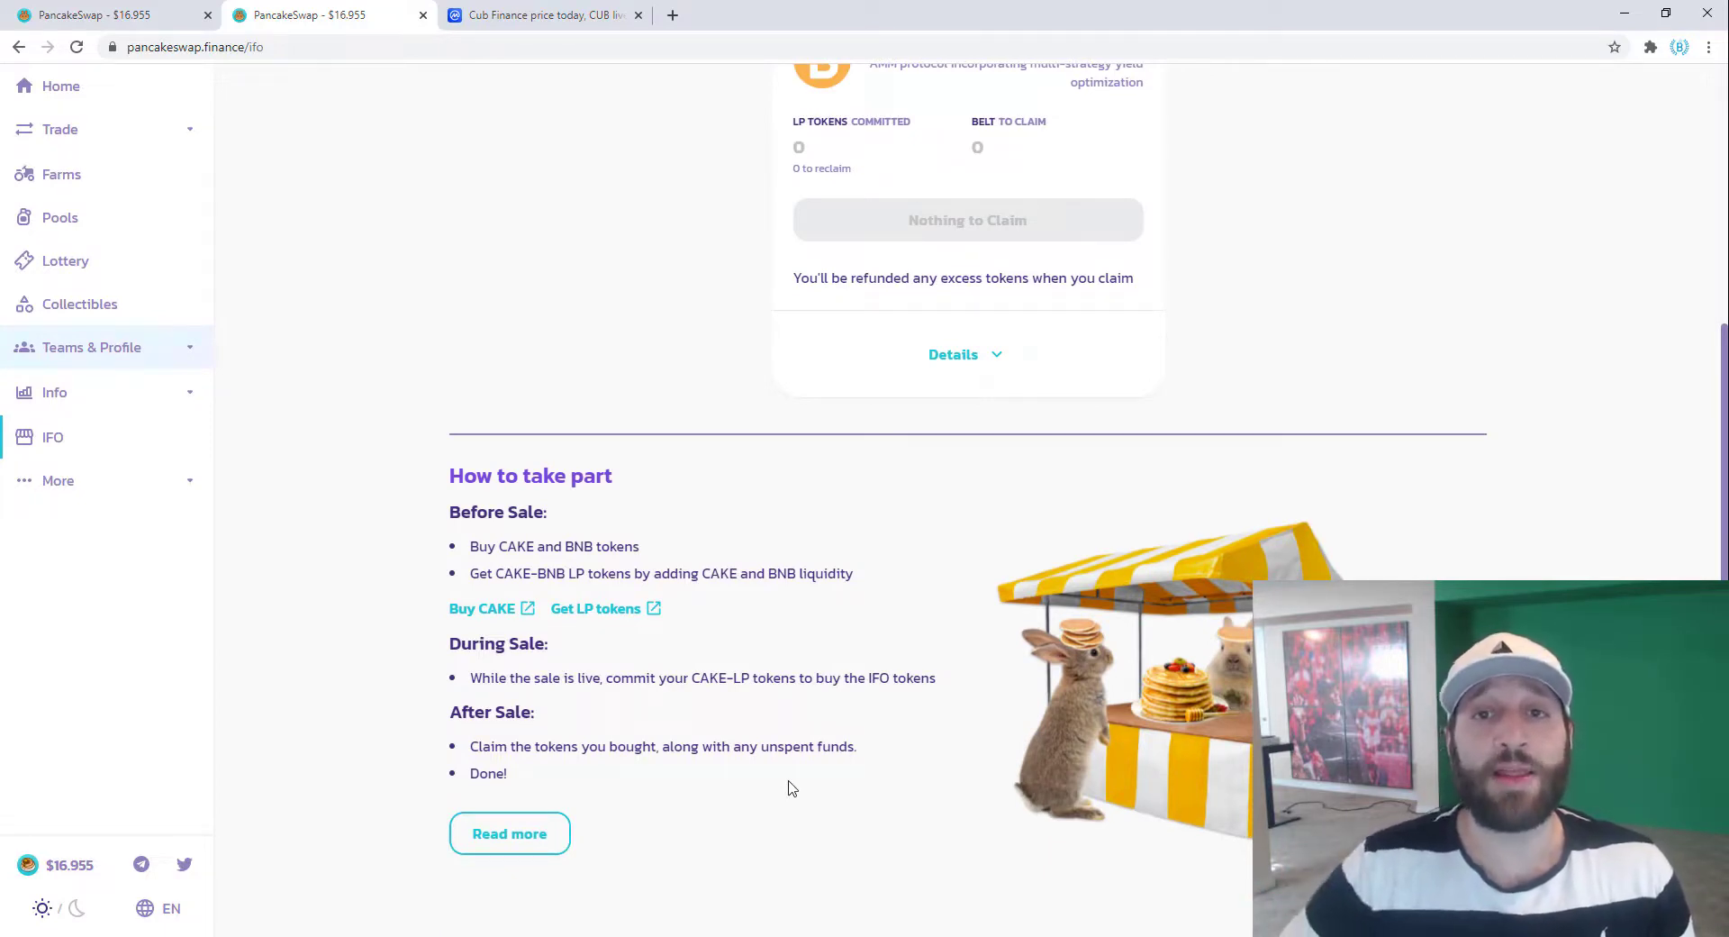
{"action": "scroll", "coordinate": [788, 788], "scroll_direction": "up", "scroll_amount": 3}
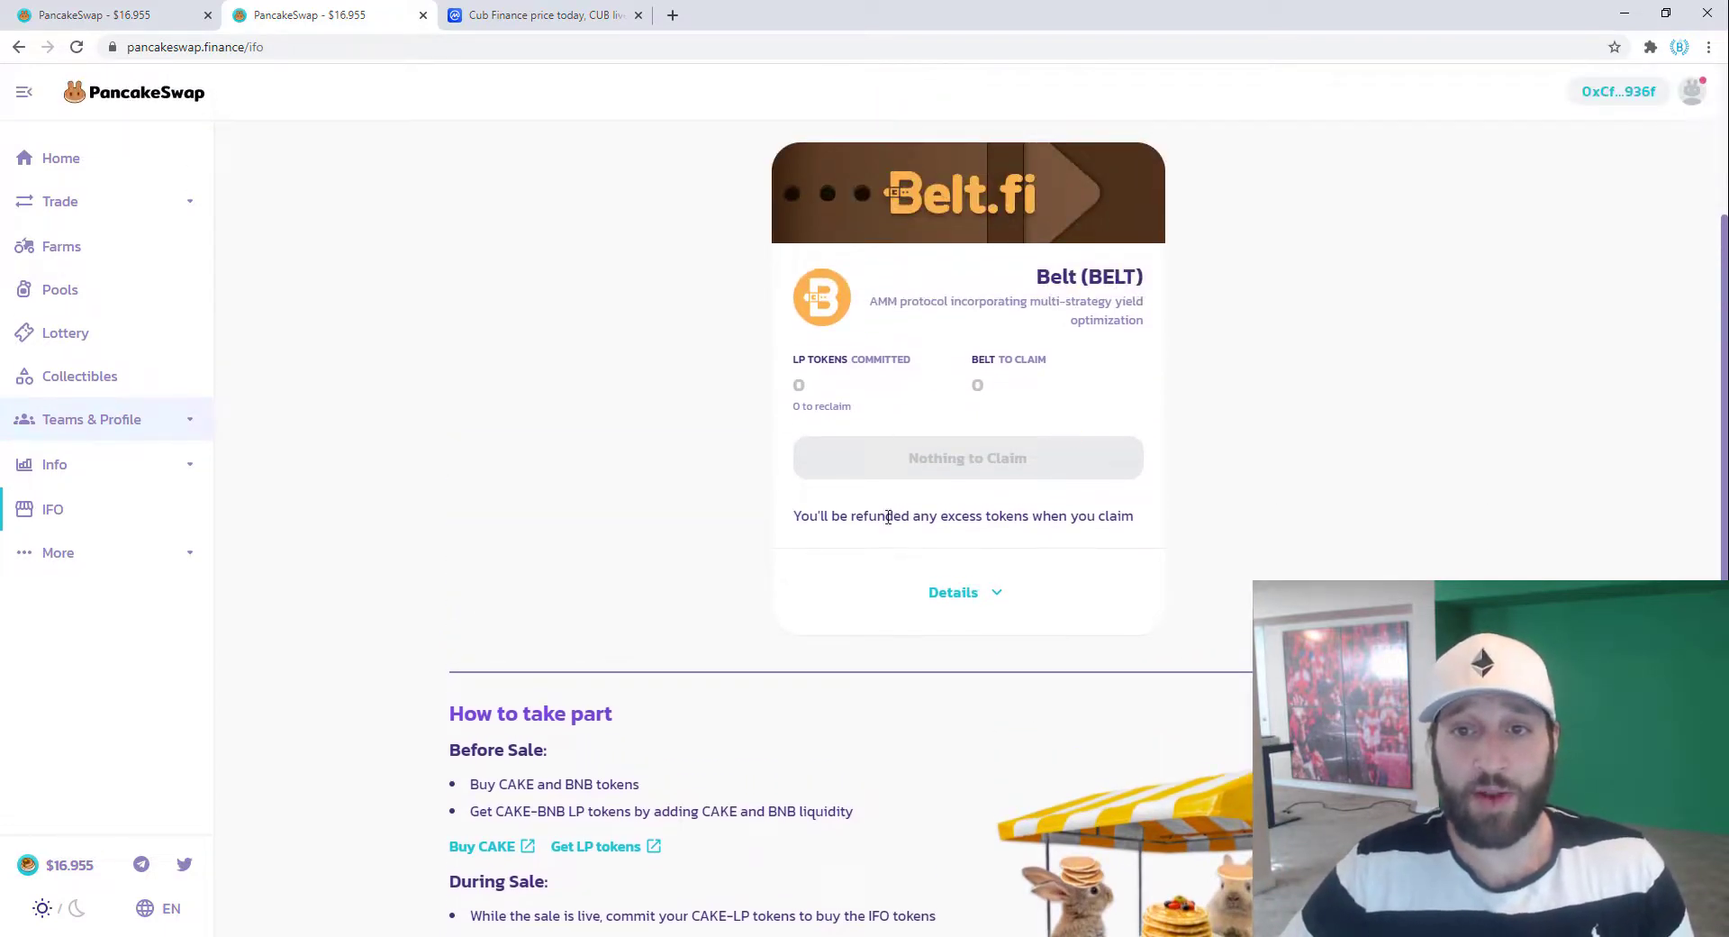
{"action": "scroll", "coordinate": [888, 516], "scroll_direction": "up", "scroll_amount": 1}
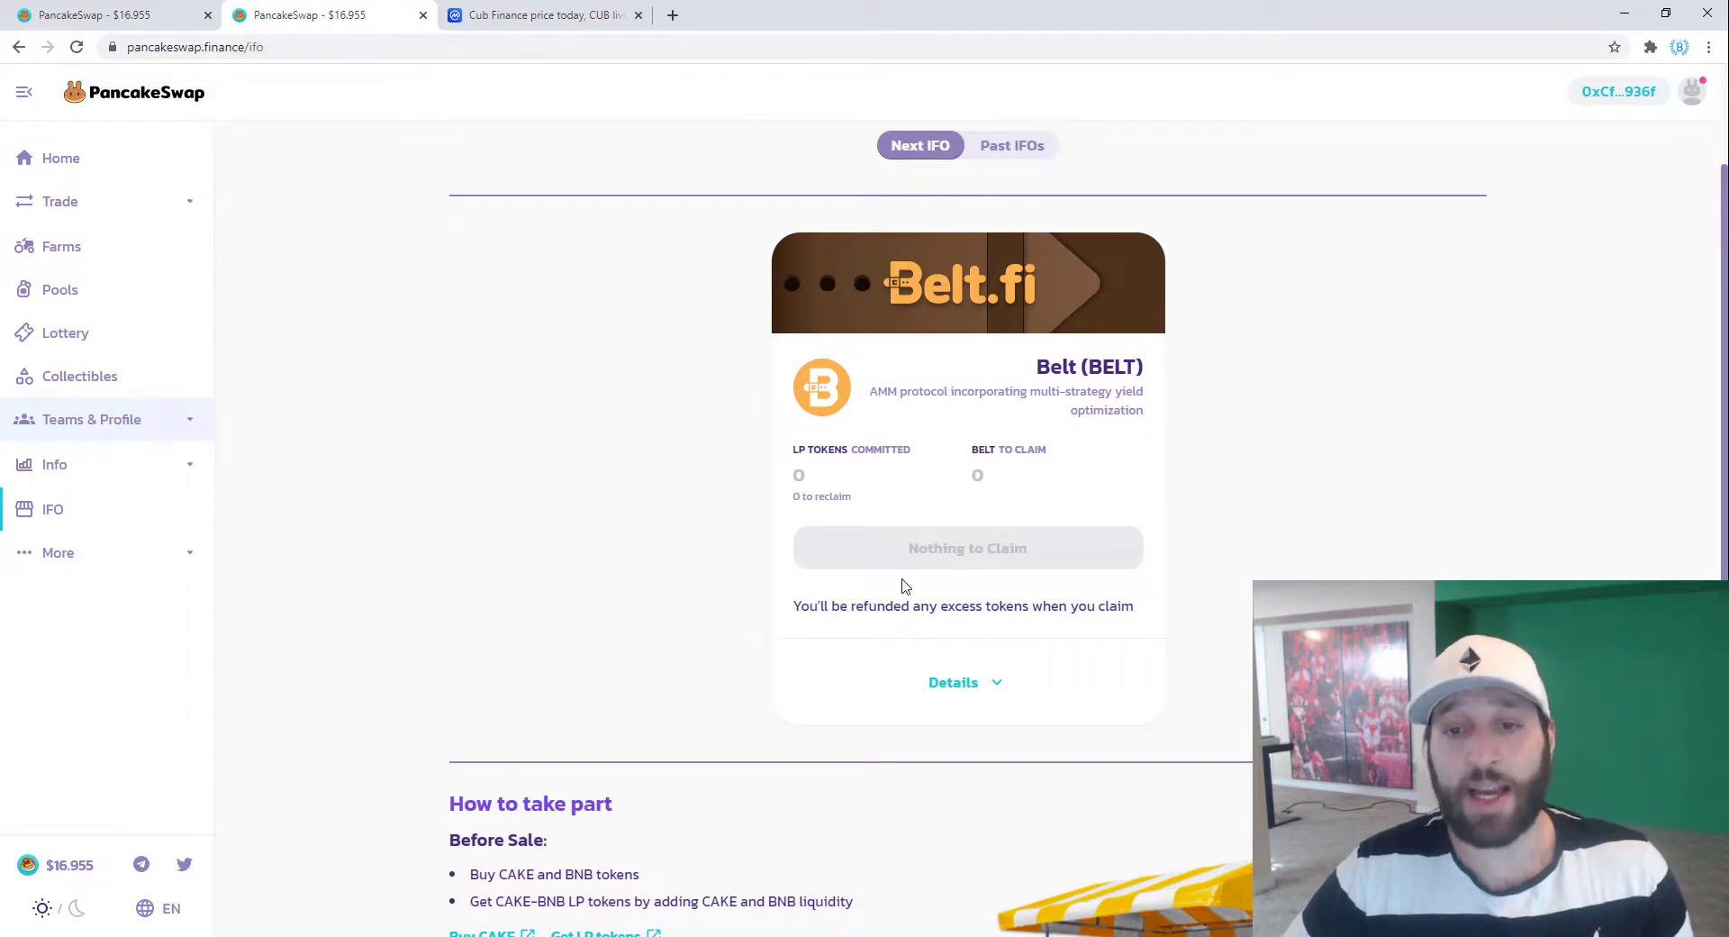
{"action": "scroll", "coordinate": [892, 540], "scroll_direction": "down", "scroll_amount": 3}
{"action": "scroll", "coordinate": [1005, 551], "scroll_direction": "up", "scroll_amount": 4}
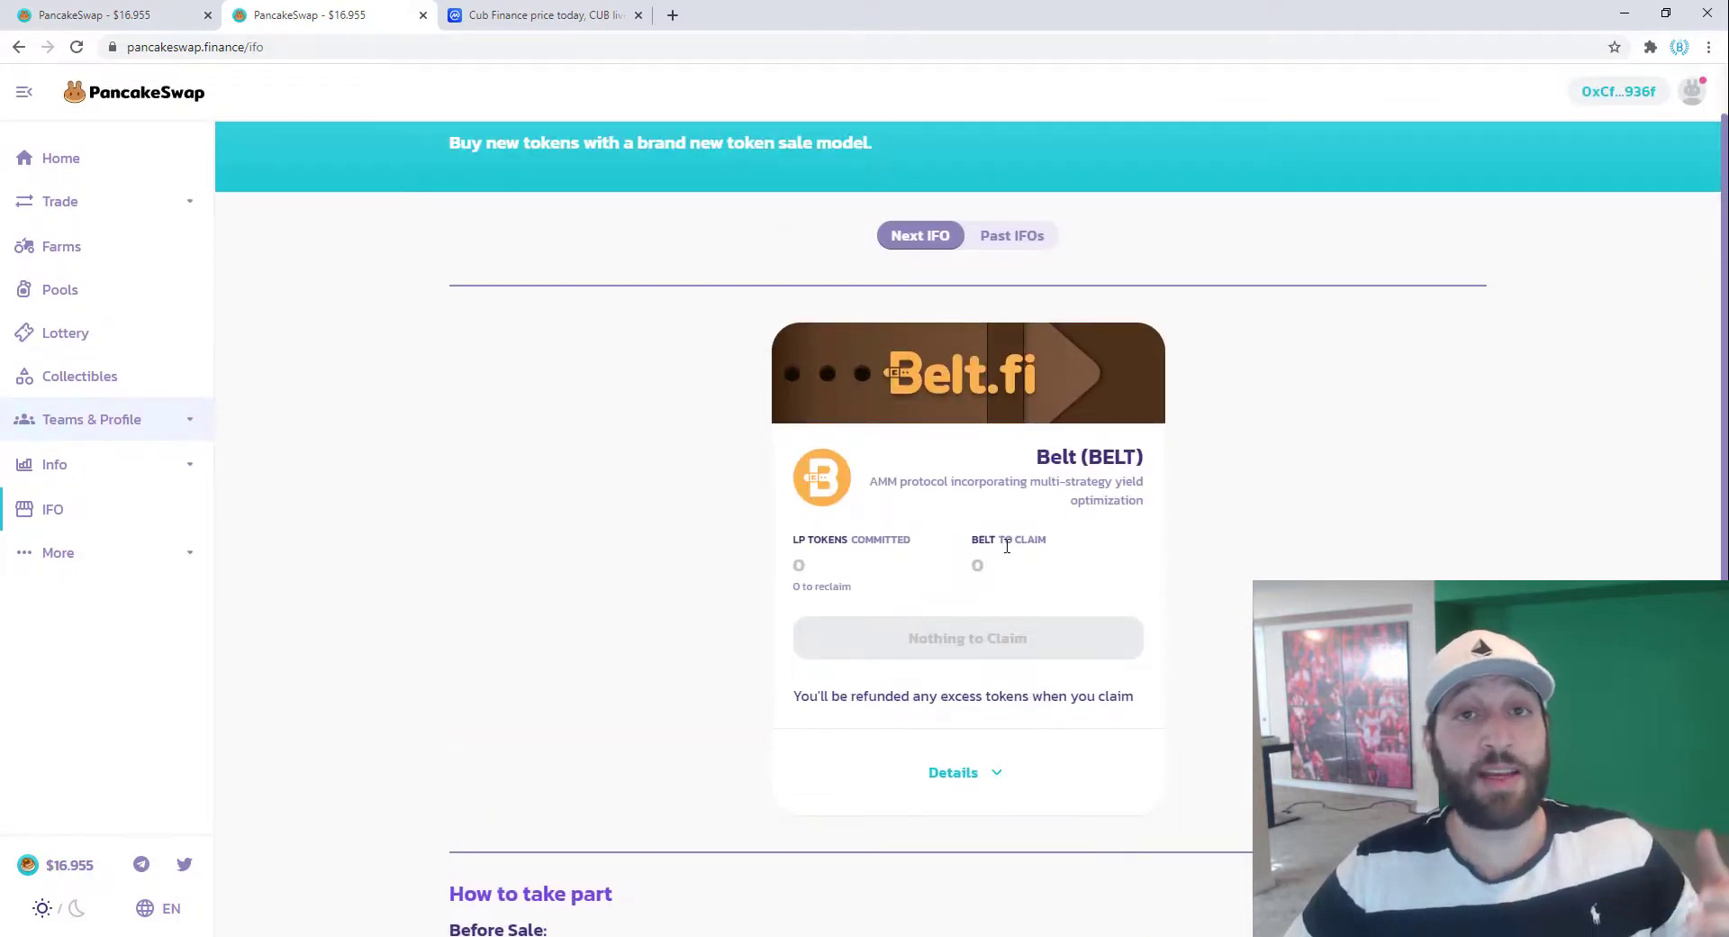
{"action": "scroll", "coordinate": [1007, 545], "scroll_direction": "down", "scroll_amount": 4}
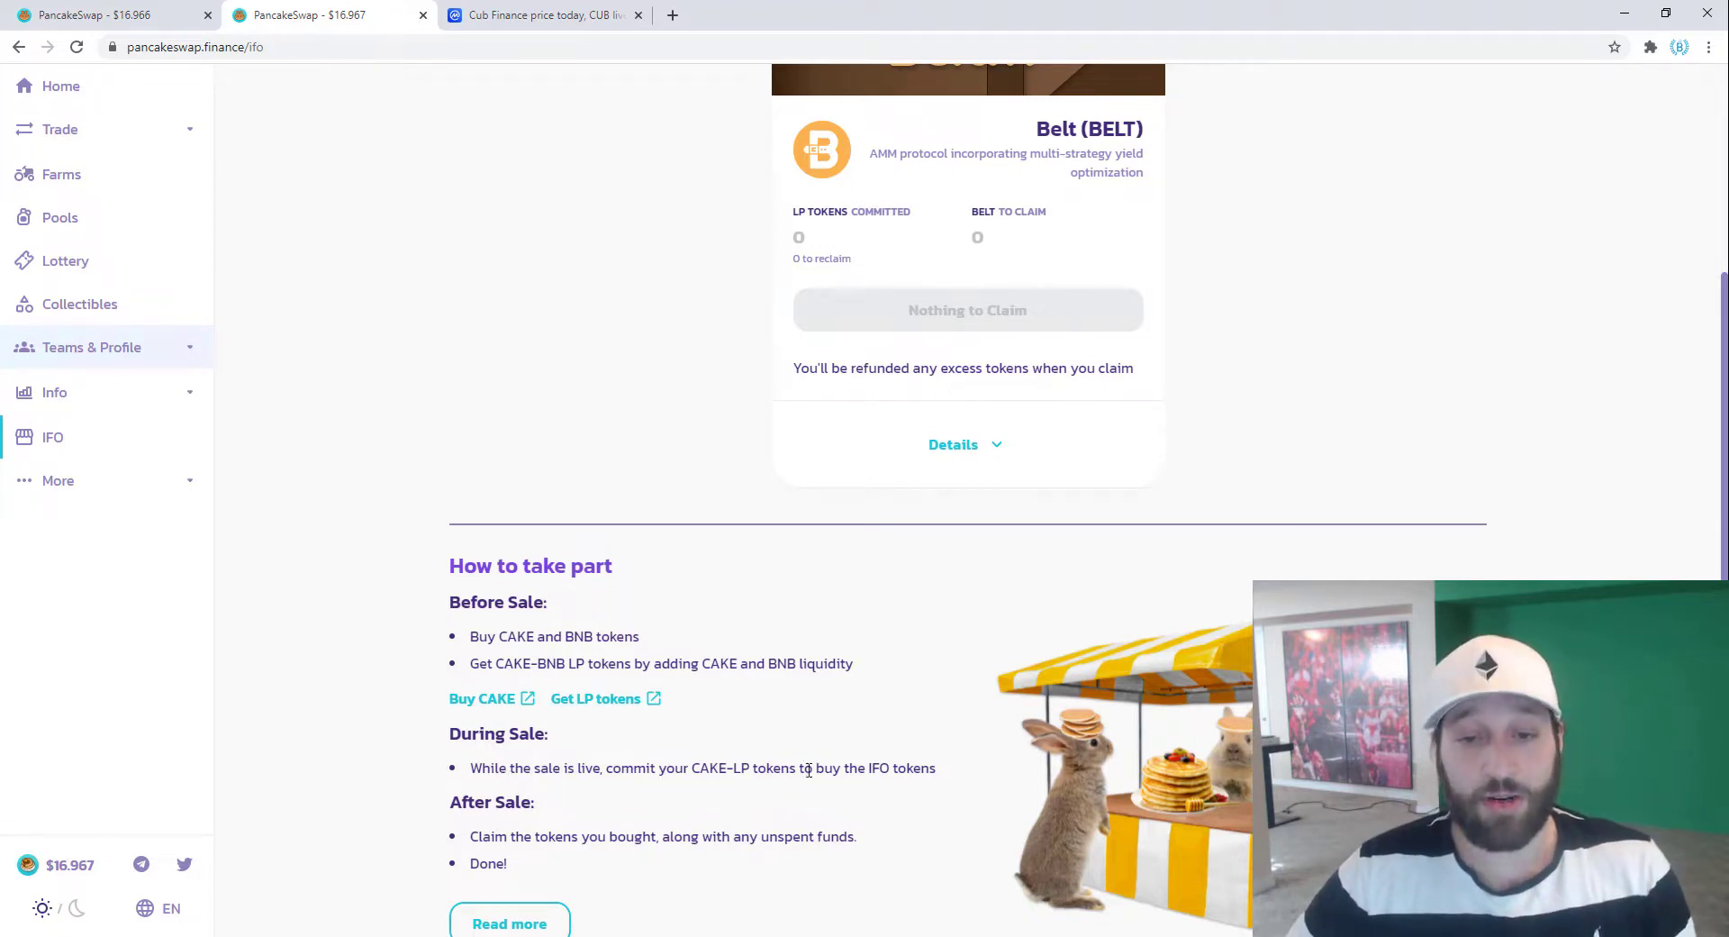
{"action": "scroll", "coordinate": [863, 771], "scroll_direction": "up", "scroll_amount": 3}
{"action": "scroll", "coordinate": [864, 767], "scroll_direction": "up", "scroll_amount": 3}
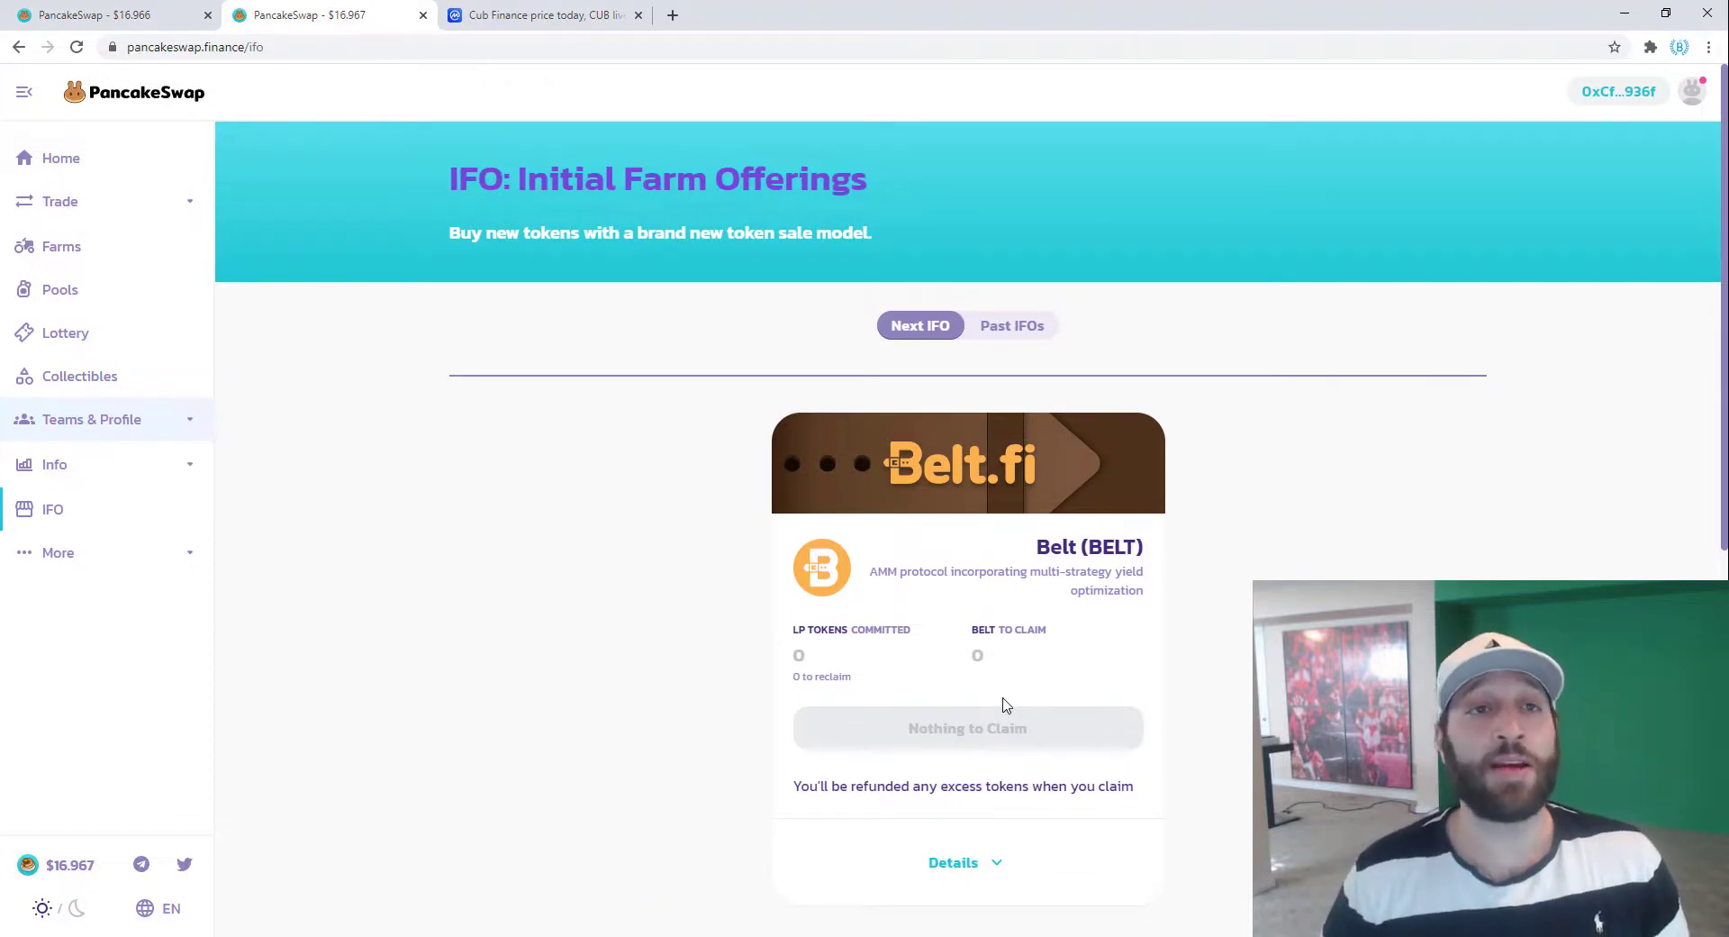
{"action": "left_click", "coordinate": [77, 158]}
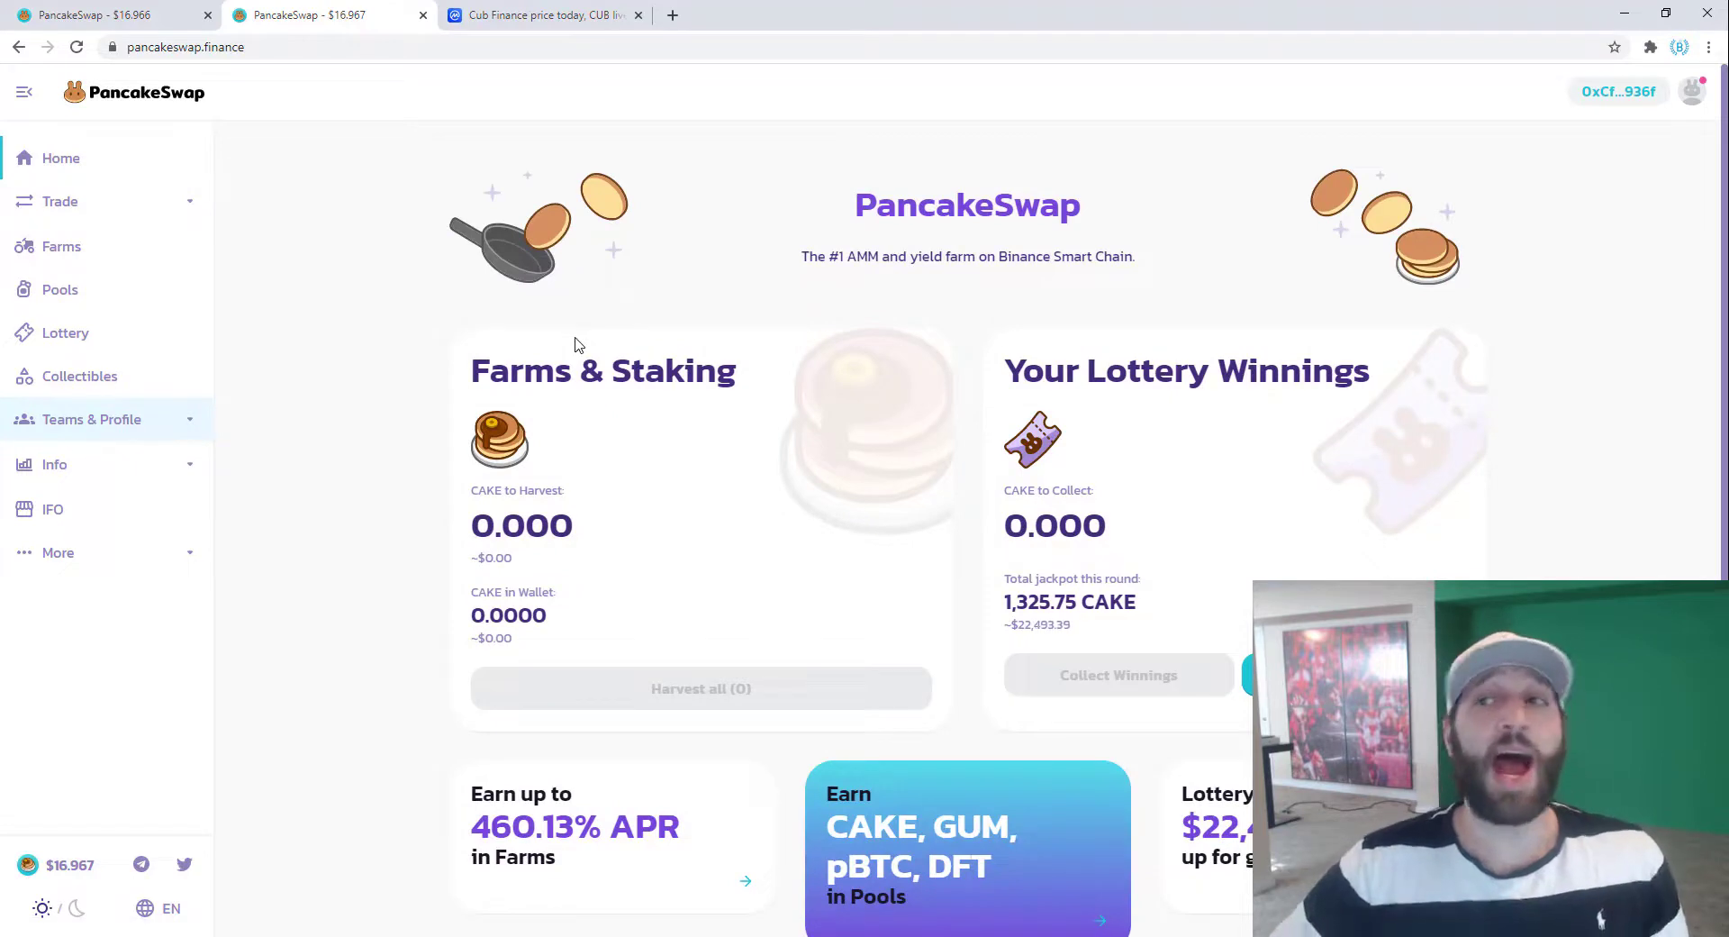